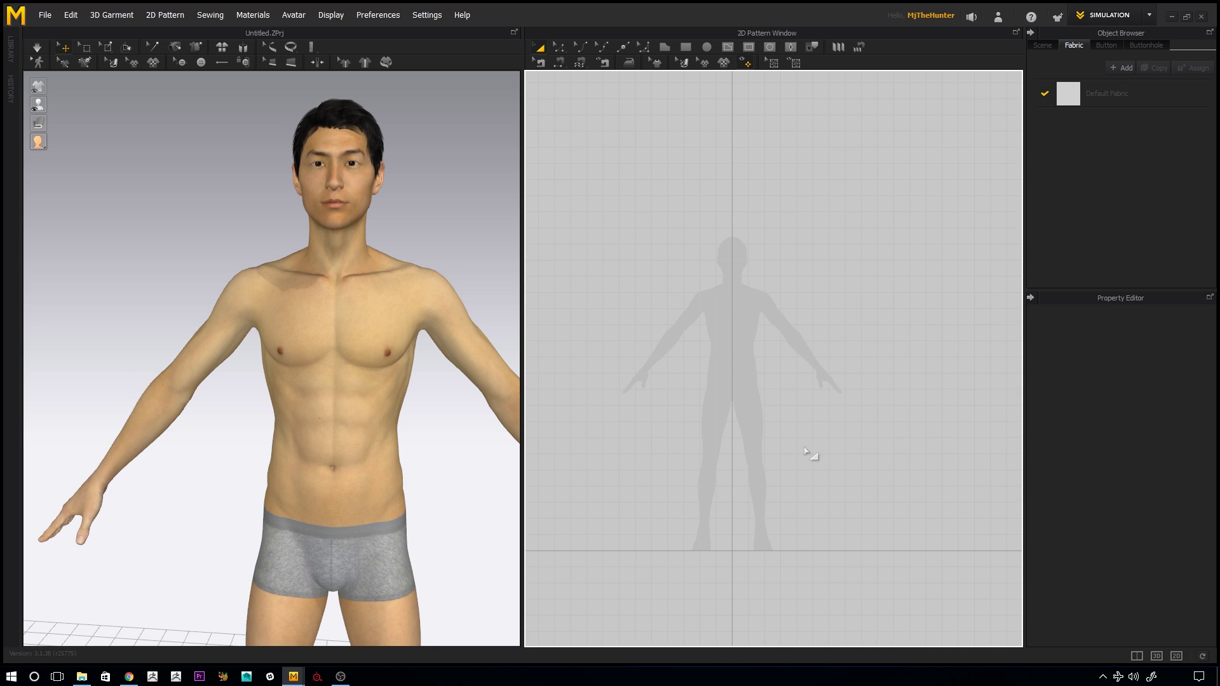
Step: Draw a closed half-torso polygon from the avatar's centre line, with a 132 mm neckline, 142 mm shoulder, 230 mm armhole and 458 mm side, all about
{"action": "scroll", "coordinate": [783, 379], "scroll_direction": "up", "scroll_amount": 1}
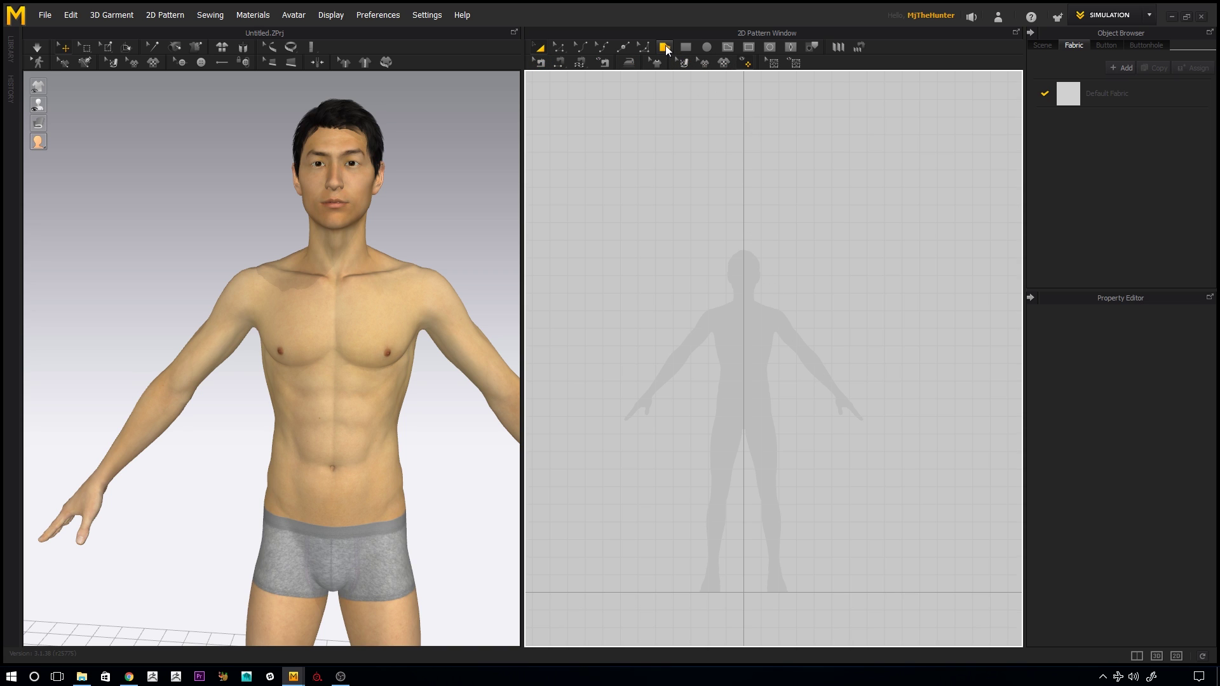
{"action": "scroll", "coordinate": [731, 331], "scroll_direction": "up", "scroll_amount": 4}
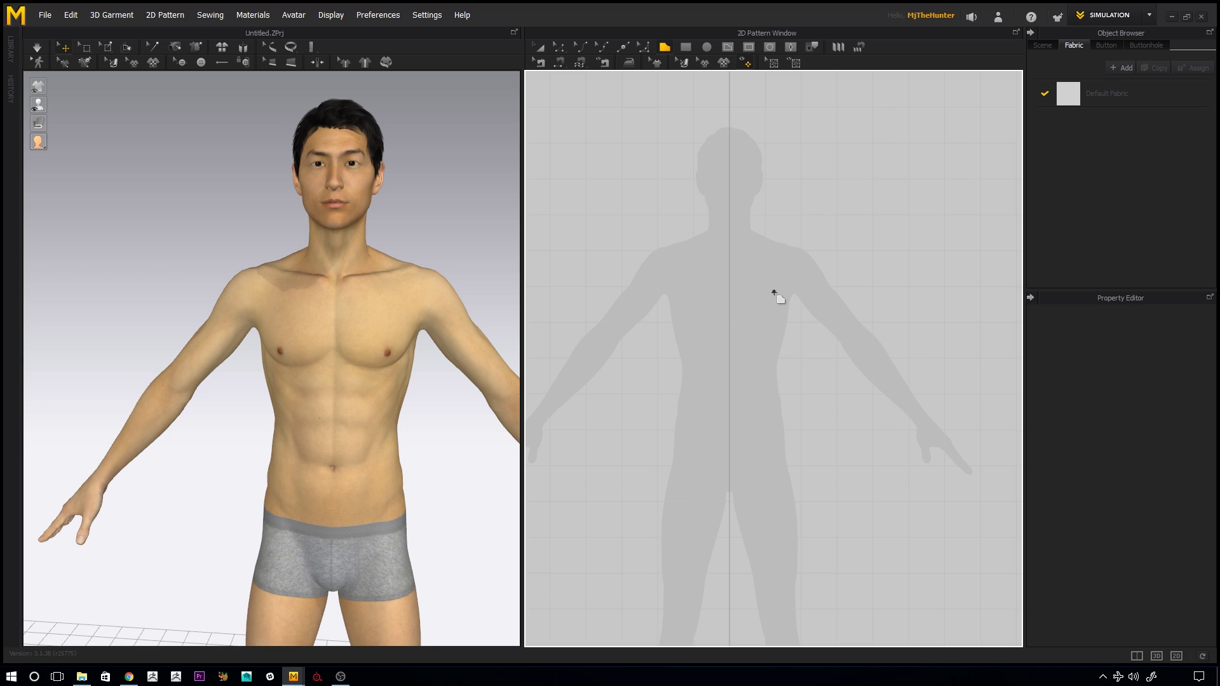
{"action": "left_click", "coordinate": [728, 259]}
{"action": "left_click", "coordinate": [764, 226]}
{"action": "left_click", "coordinate": [813, 237]}
{"action": "left_click", "coordinate": [813, 320]}
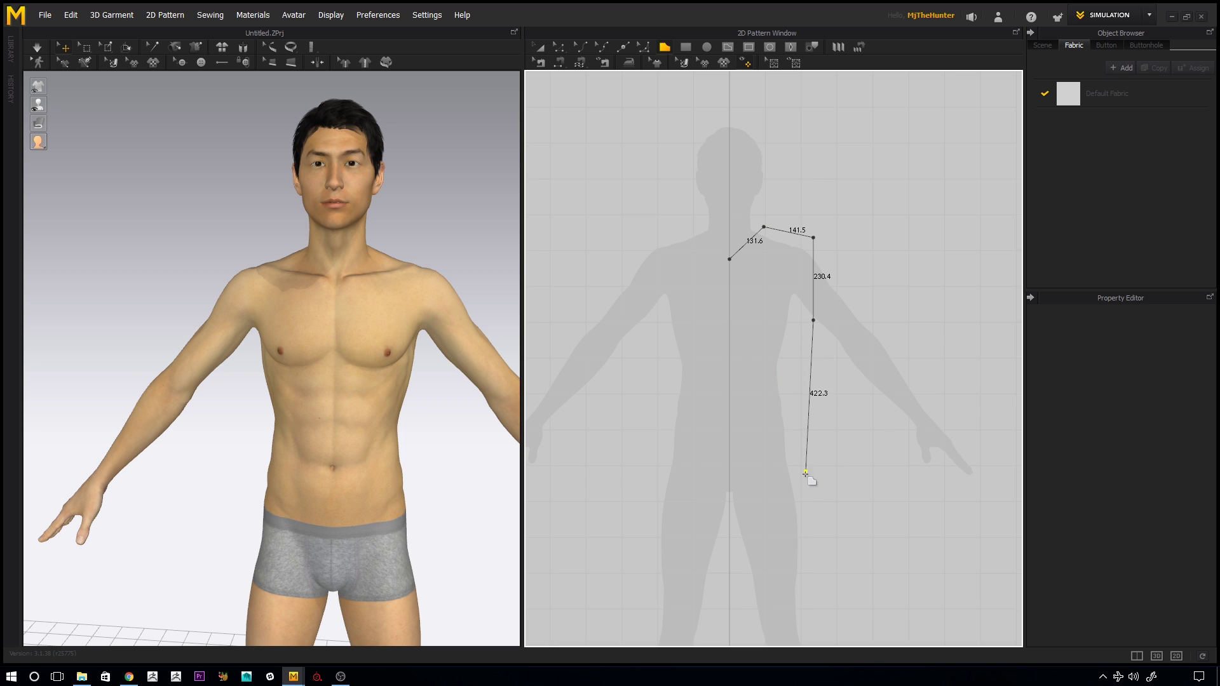
{"action": "left_click", "coordinate": [802, 484]}
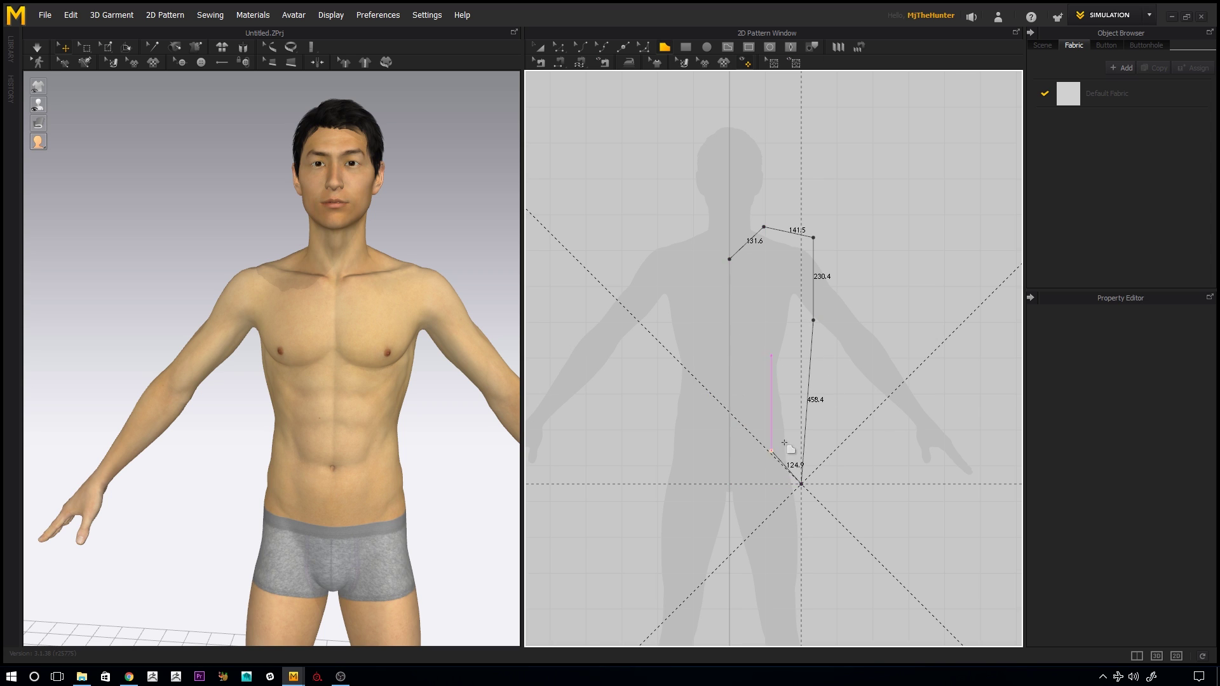
{"action": "left_click", "coordinate": [730, 485]}
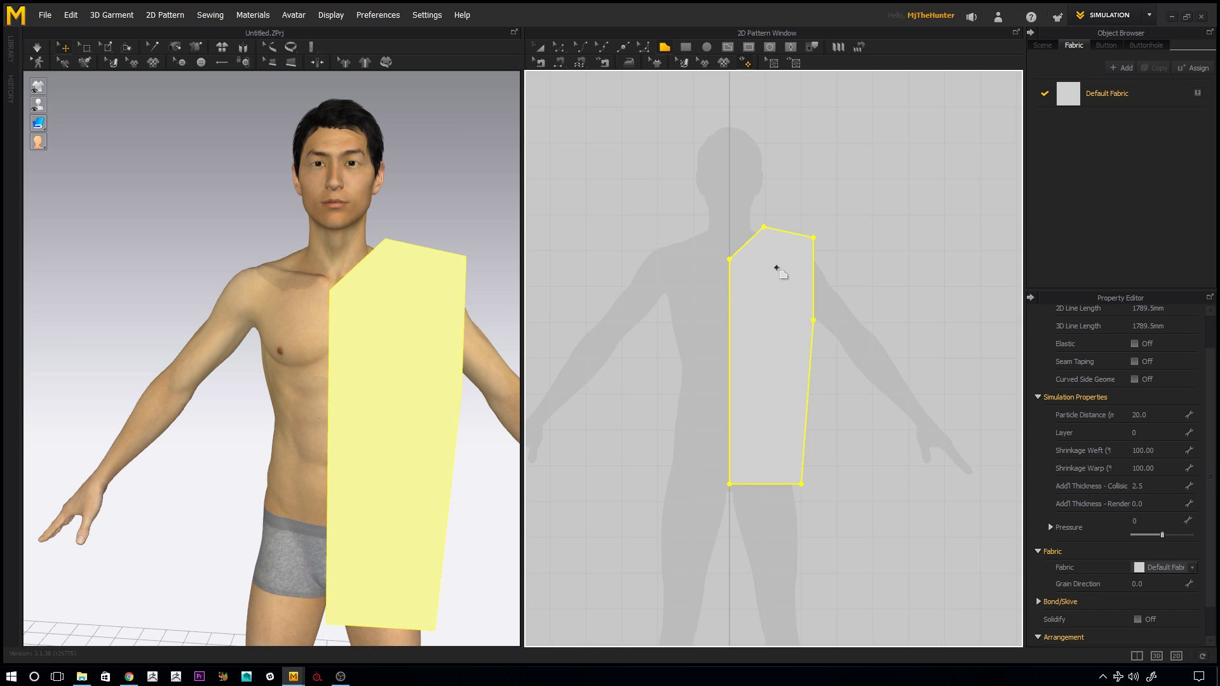
Step: Lower the centre-neck, neck-shoulder and shoulder-tip points of the half-torso pattern slightly
{"action": "scroll", "coordinate": [407, 317], "scroll_direction": "down", "scroll_amount": 3}
{"action": "right_click_drag", "start_coordinate": [405, 318], "coordinate": [404, 321]}
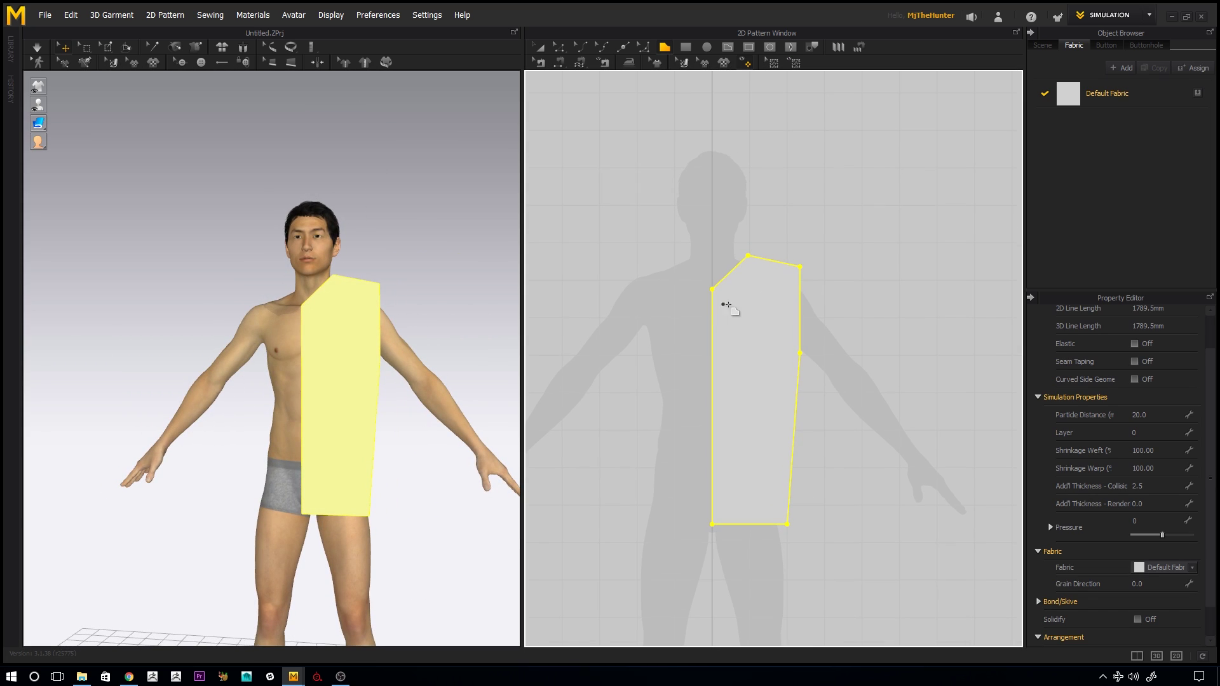
{"action": "key", "text": "a"}
{"action": "left_click", "coordinate": [860, 321]}
{"action": "scroll", "coordinate": [817, 261], "scroll_direction": "up", "scroll_amount": 3}
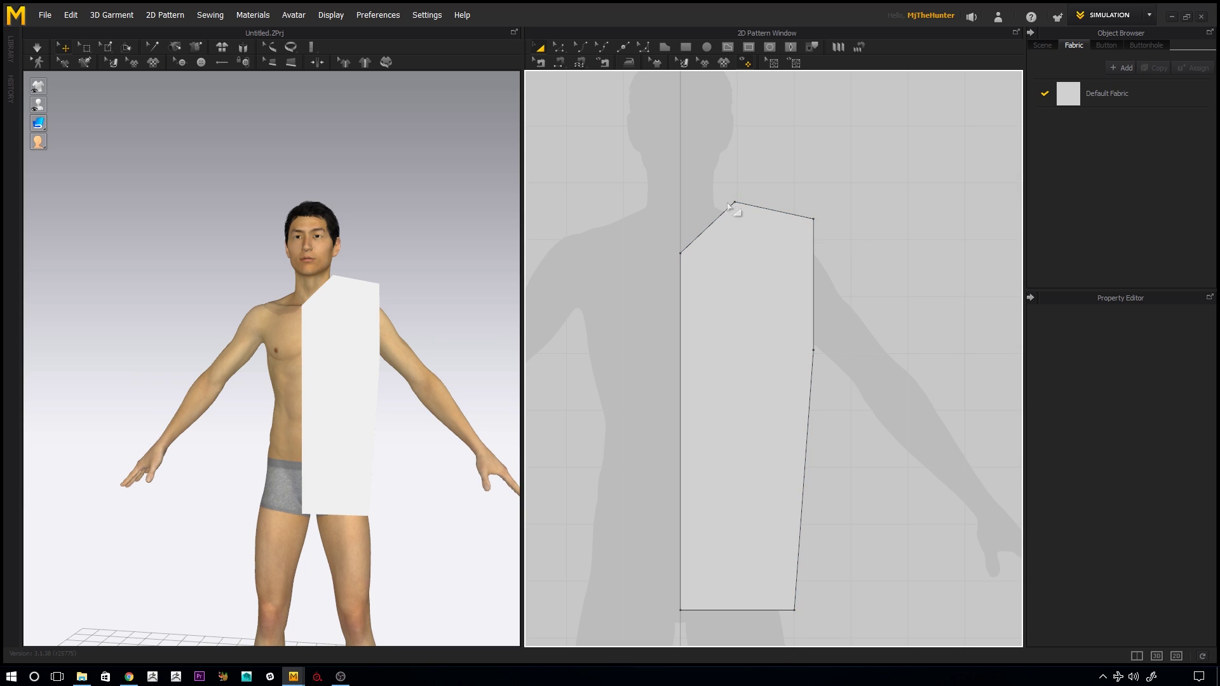
{"action": "key", "text": "z"}
{"action": "left_click_drag", "start_coordinate": [681, 254], "coordinate": [681, 260]}
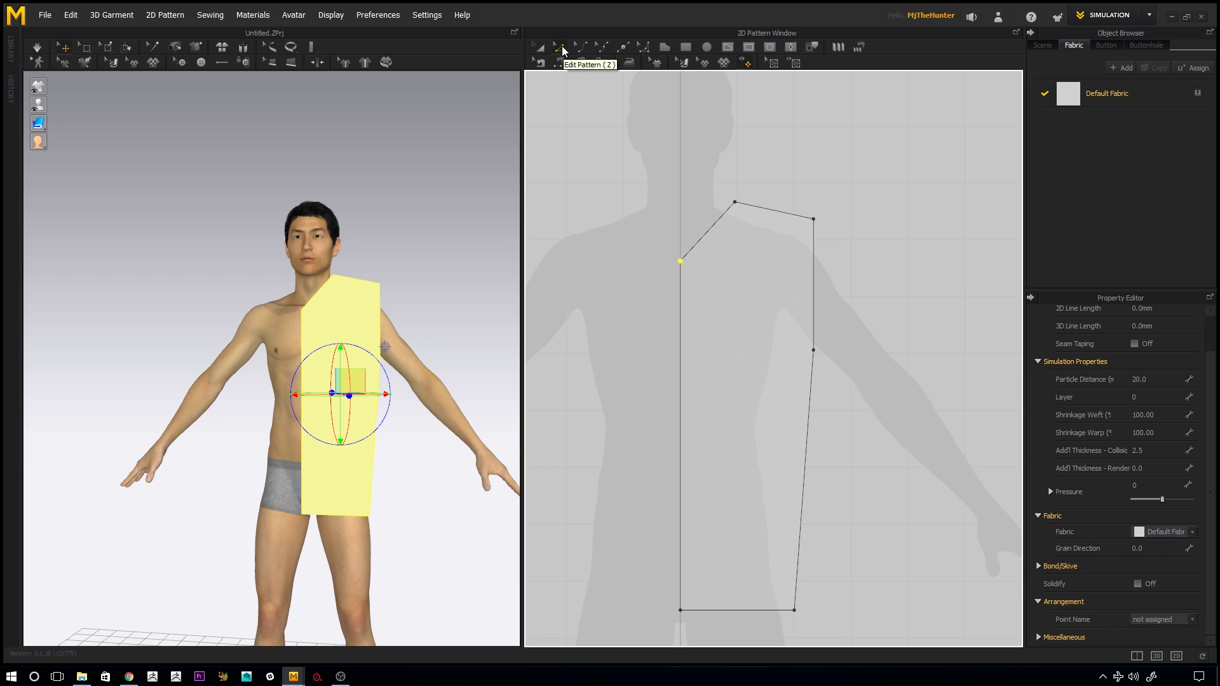
{"action": "left_click", "coordinate": [735, 186]}
{"action": "mouse_move", "coordinate": [735, 202]}
{"action": "left_mouse_down"}
{"action": "mouse_move", "coordinate": [746, 218]}
{"action": "mouse_move", "coordinate": [733, 208]}
{"action": "left_mouse_up"}
{"action": "key", "text": "ctrl+z"}
{"action": "left_click_drag", "start_coordinate": [810, 221], "coordinate": [813, 230]}
{"action": "key", "text": "ctrl+z"}
{"action": "left_click", "coordinate": [829, 349]}
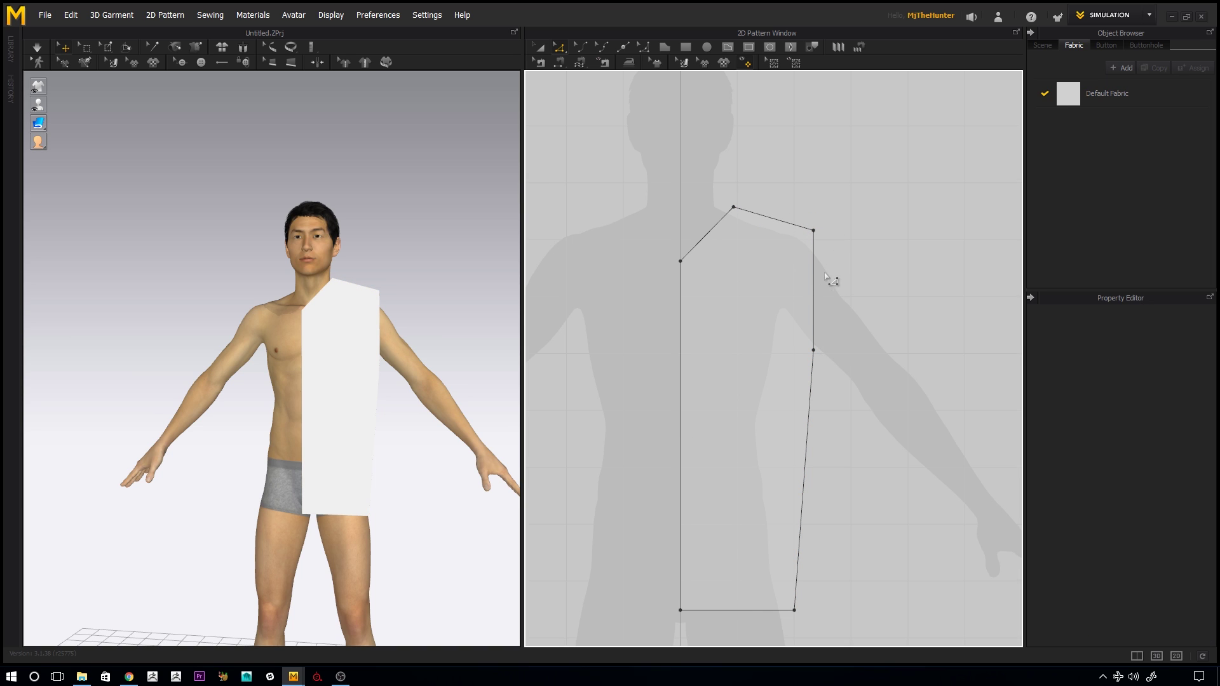
Step: Curve the armhole edge inward to about 243 mm long and round the neckline into a curve of about 140 mm
{"action": "left_click", "coordinate": [604, 51]}
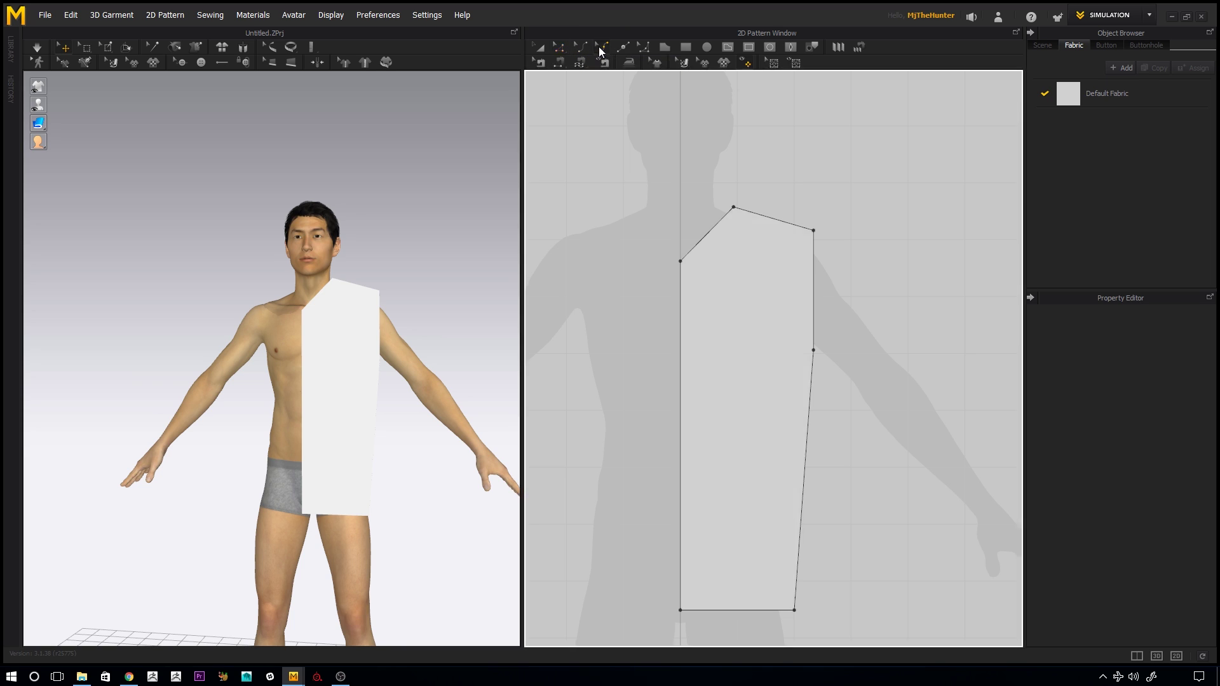
{"action": "left_click_drag", "start_coordinate": [813, 291], "coordinate": [795, 330]}
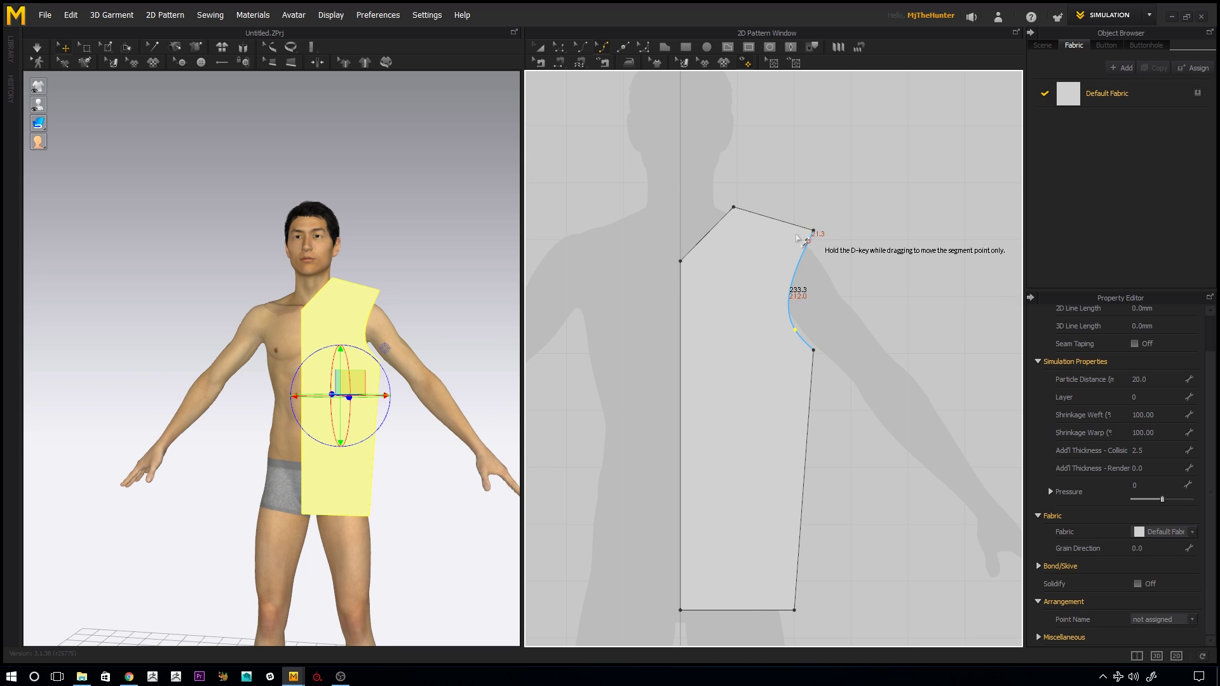
{"action": "left_click", "coordinate": [795, 275]}
{"action": "left_click_drag", "start_coordinate": [796, 331], "coordinate": [804, 278]}
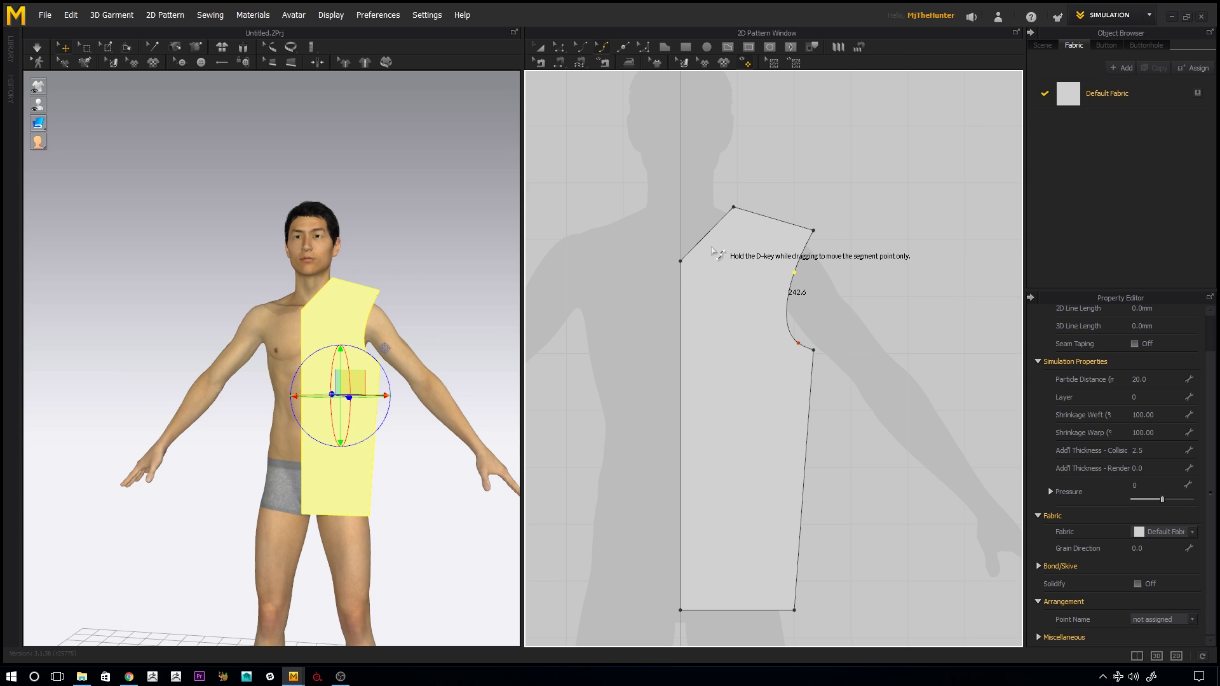
{"action": "left_click_drag", "start_coordinate": [710, 237], "coordinate": [717, 241]}
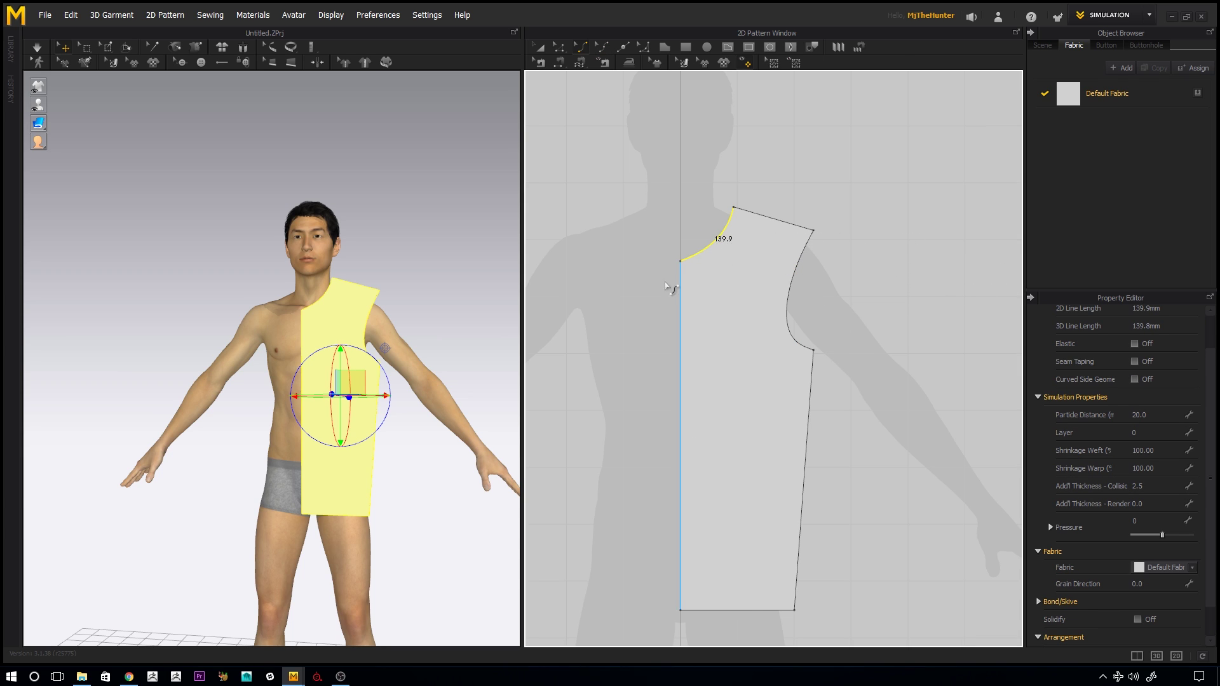
{"action": "mouse_move", "coordinate": [427, 284]}
{"action": "right_mouse_down"}
{"action": "mouse_move", "coordinate": [454, 303]}
{"action": "mouse_move", "coordinate": [420, 308]}
{"action": "right_mouse_up"}
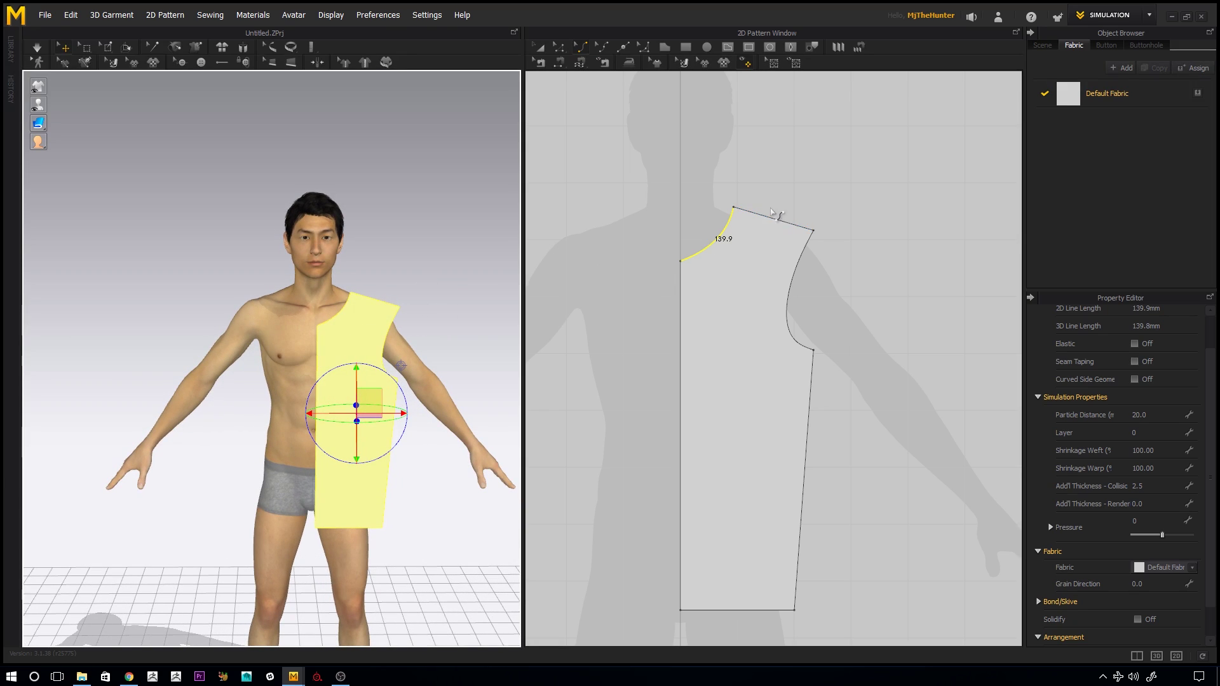
Step: Nudge the shoulder-tip and neck-shoulder points slightly downward to refine the shoulder line
{"action": "scroll", "coordinate": [762, 187], "scroll_direction": "up", "scroll_amount": 1}
{"action": "key", "text": "z"}
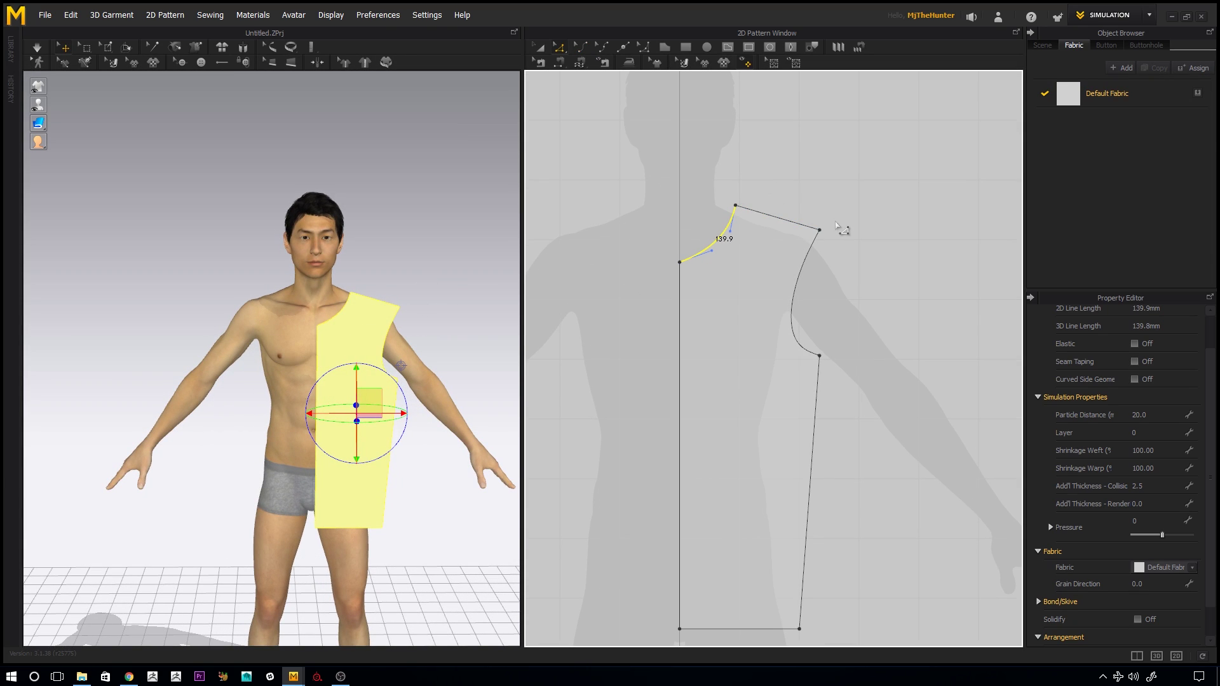
{"action": "left_click_drag", "start_coordinate": [820, 231], "coordinate": [818, 235]}
{"action": "left_click_drag", "start_coordinate": [736, 207], "coordinate": [737, 208]}
{"action": "left_click", "coordinate": [870, 389]}
{"action": "middle_click_drag", "start_coordinate": [843, 386], "coordinate": [833, 345]}
Step: Lower the underarm point slightly and reshape the lower part of the armhole curve
{"action": "left_click", "coordinate": [802, 308]}
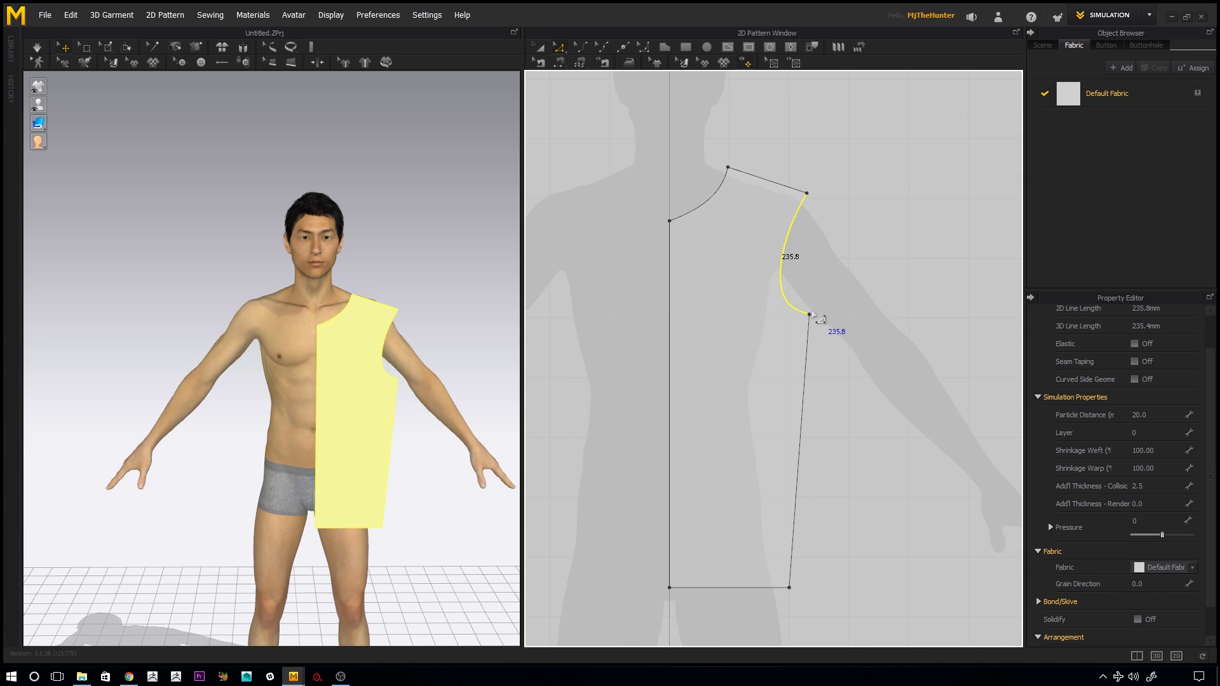
{"action": "left_click", "coordinate": [810, 314]}
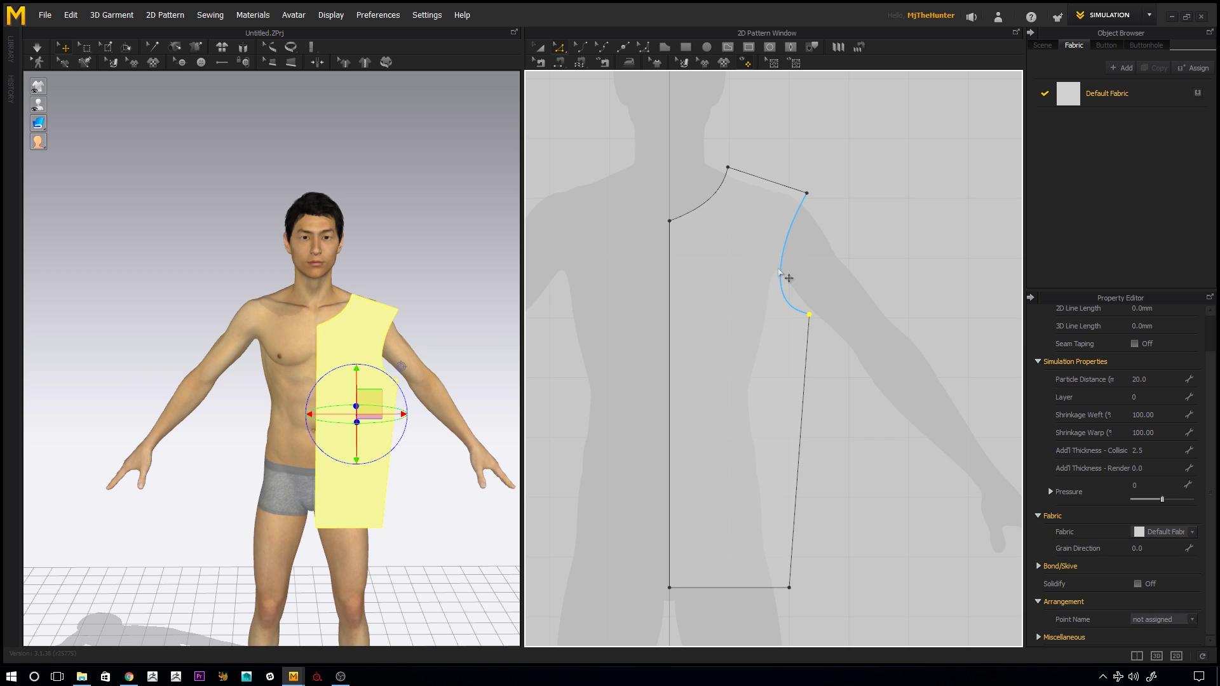
{"action": "right_click_drag", "start_coordinate": [460, 340], "coordinate": [324, 337]}
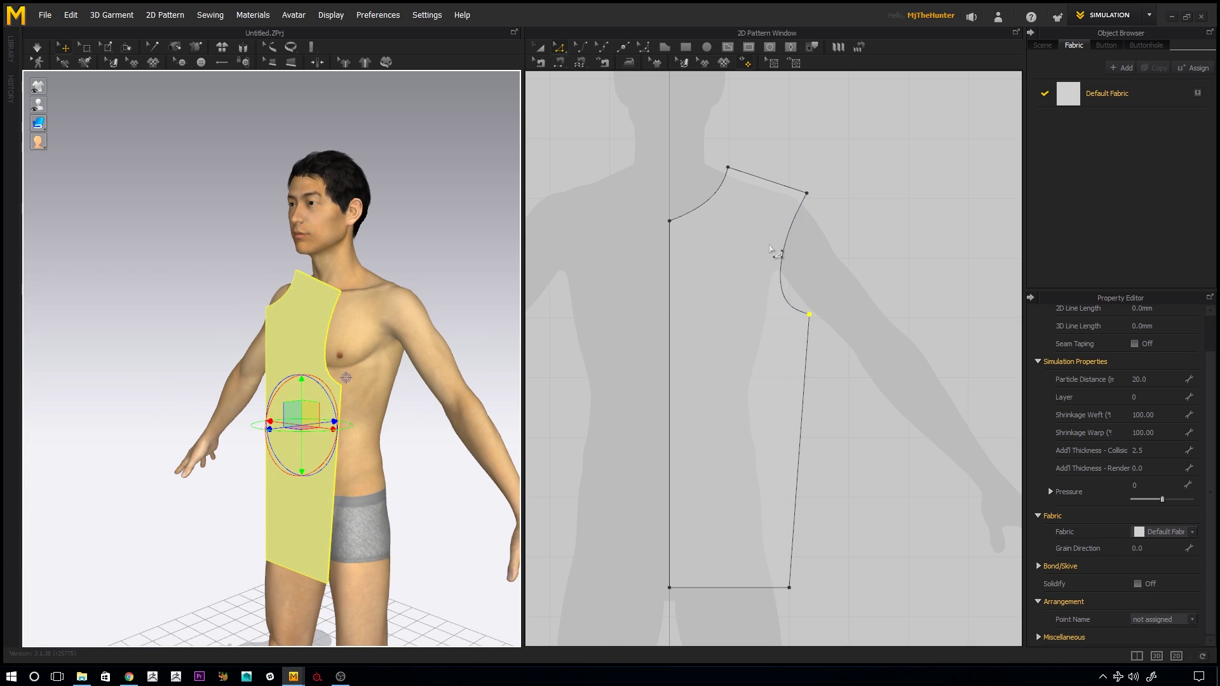
{"action": "mouse_move", "coordinate": [799, 305]}
{"action": "left_mouse_down"}
{"action": "mouse_move", "coordinate": [806, 316]}
{"action": "mouse_move", "coordinate": [787, 295]}
{"action": "left_mouse_up"}
{"action": "left_click", "coordinate": [829, 296]}
{"action": "left_click", "coordinate": [786, 299]}
{"action": "left_click", "coordinate": [825, 229]}
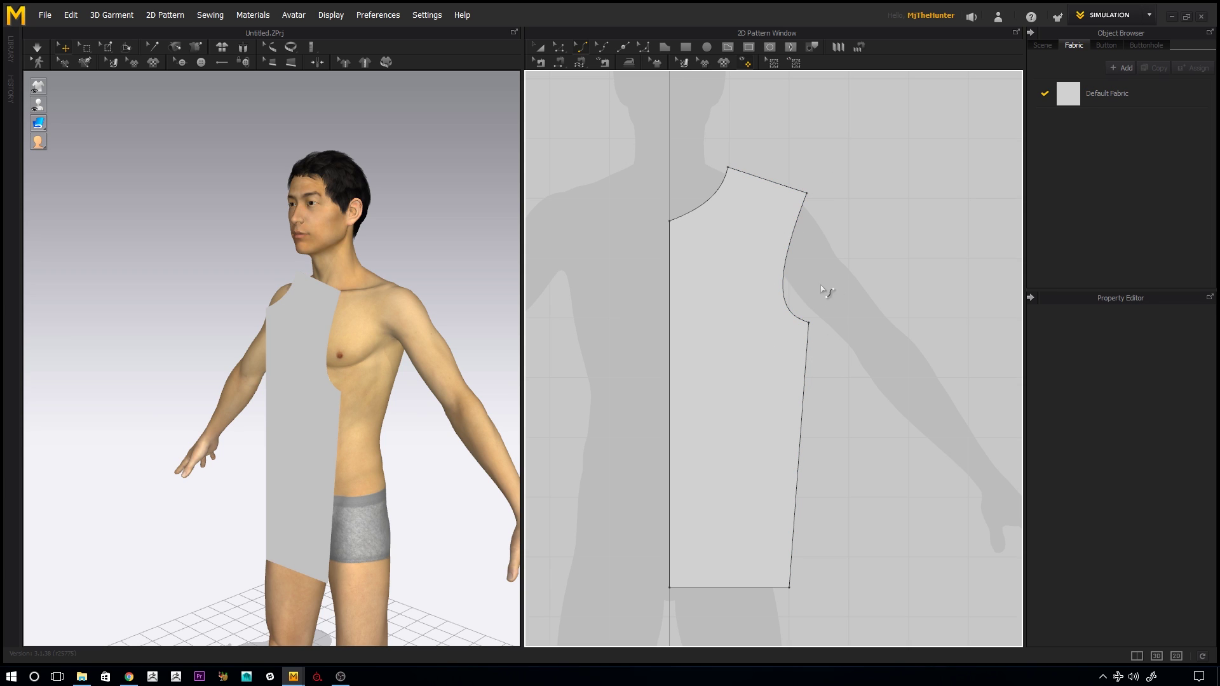
Step: Move the hem's outer corner point slightly outward to widen the bottom of the half pattern
{"action": "right_click_drag", "start_coordinate": [821, 500], "coordinate": [815, 443]}
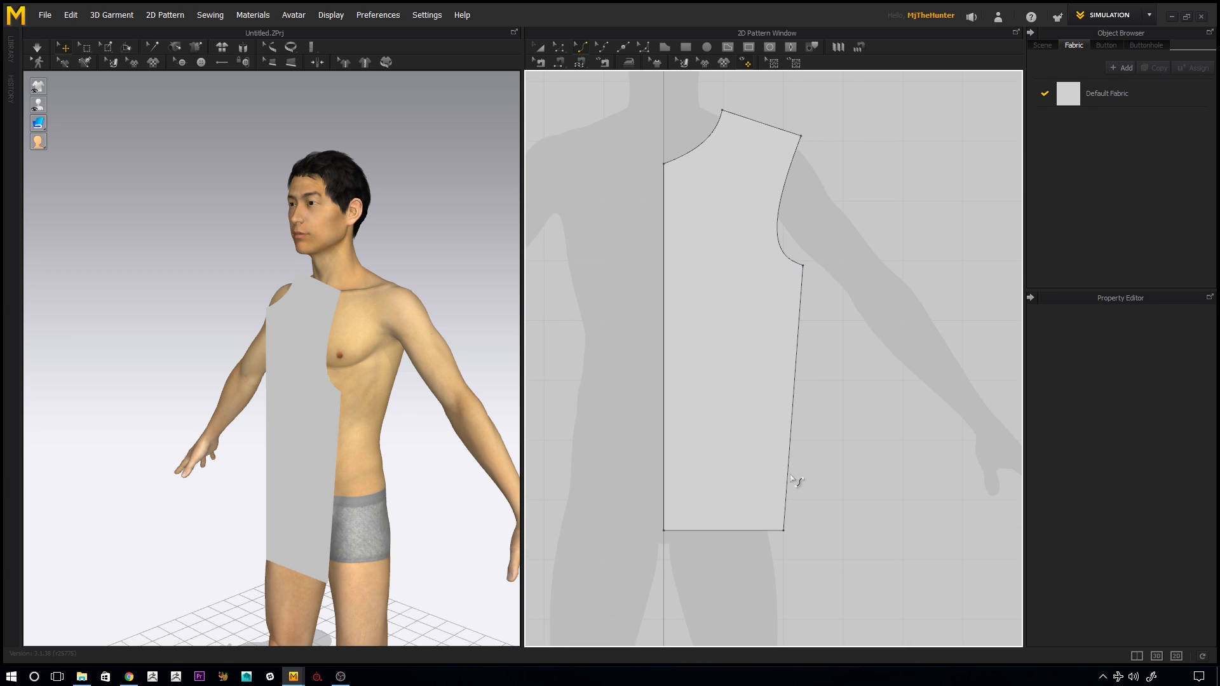
{"action": "left_click", "coordinate": [786, 530]}
{"action": "left_click_drag", "start_coordinate": [791, 529], "coordinate": [791, 529]}
{"action": "left_click", "coordinate": [834, 457]}
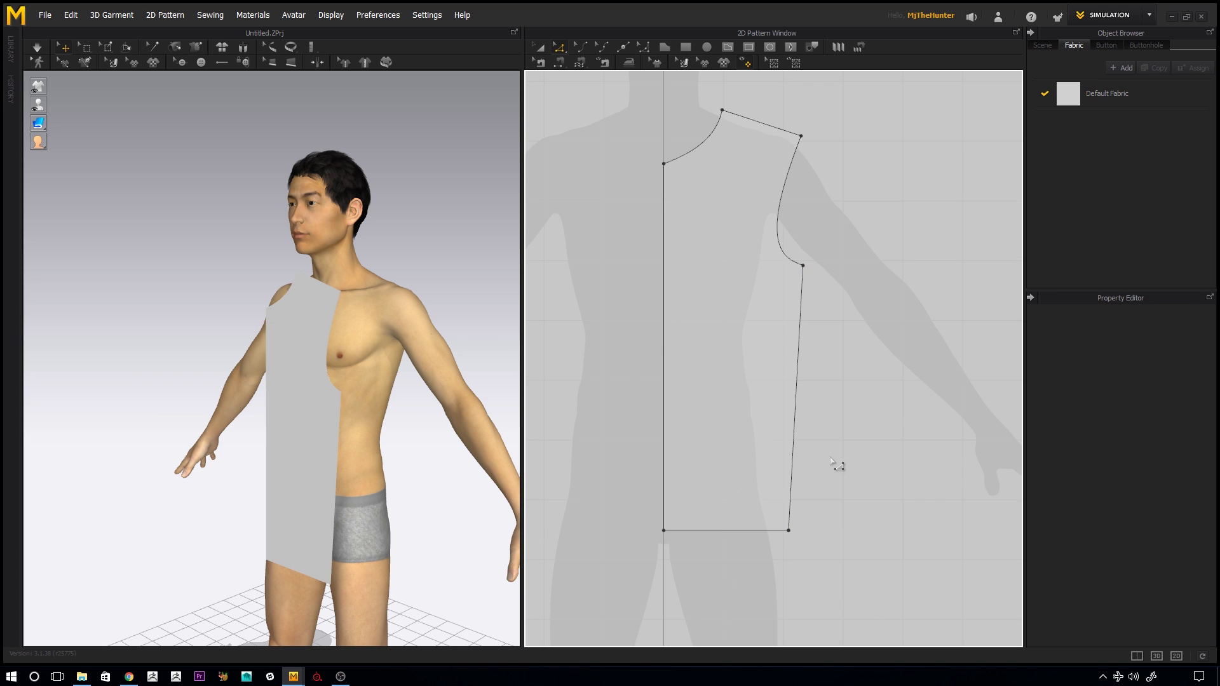
Step: Unfold the half pattern about its vertical centre-front edge into a full front piece
{"action": "right_click_drag", "start_coordinate": [388, 361], "coordinate": [486, 356]}
{"action": "scroll", "coordinate": [724, 271], "scroll_direction": "down", "scroll_amount": 2}
{"action": "scroll", "coordinate": [770, 309], "scroll_direction": "down", "scroll_amount": 4}
{"action": "middle_click_drag", "start_coordinate": [722, 239], "coordinate": [748, 273]}
{"action": "middle_click_drag", "start_coordinate": [776, 314], "coordinate": [764, 309]}
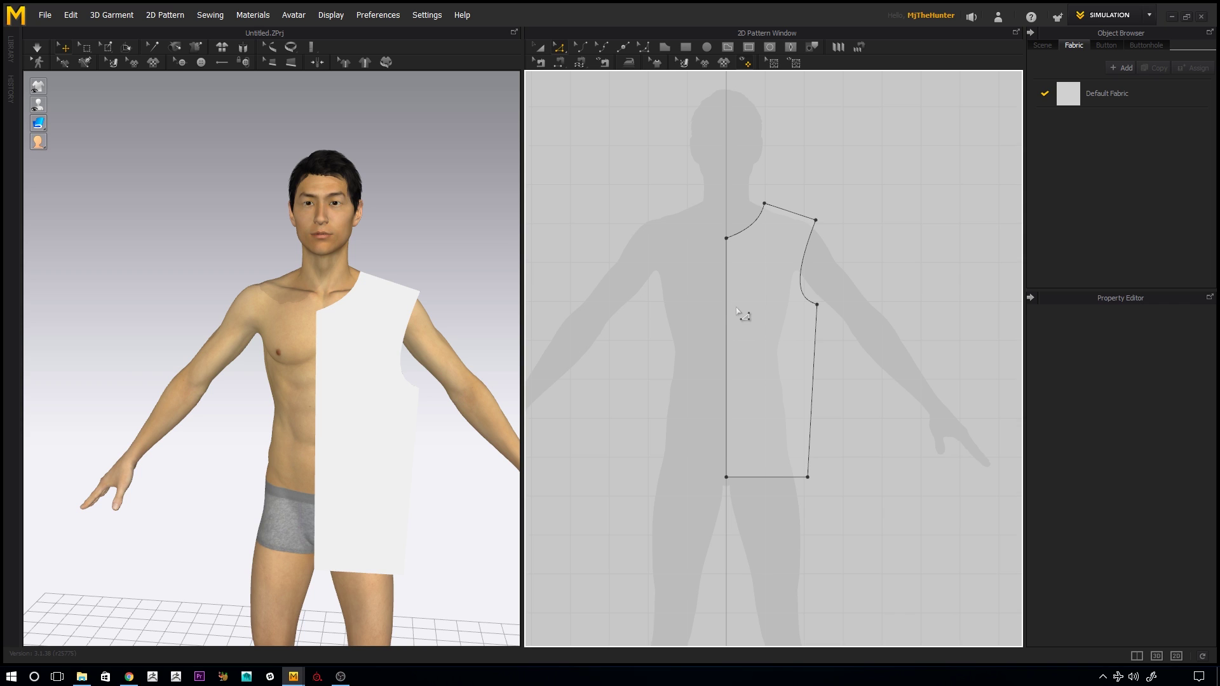
{"action": "left_click", "coordinate": [727, 337]}
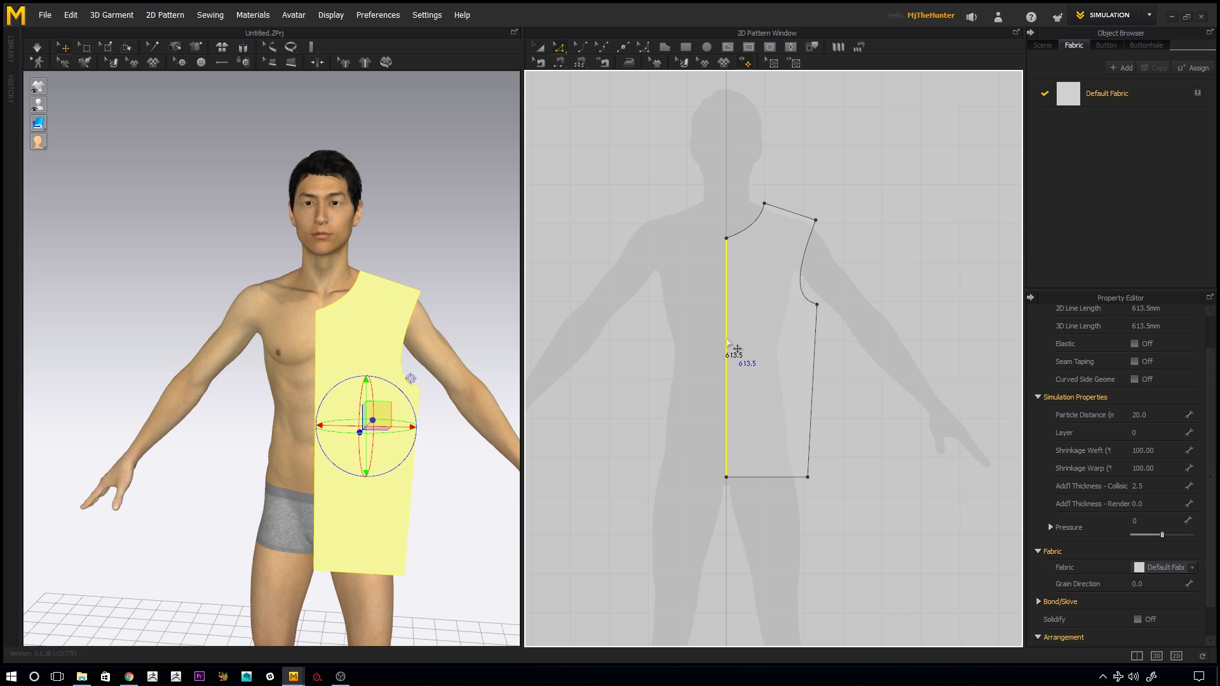
{"action": "right_click", "coordinate": [727, 337]}
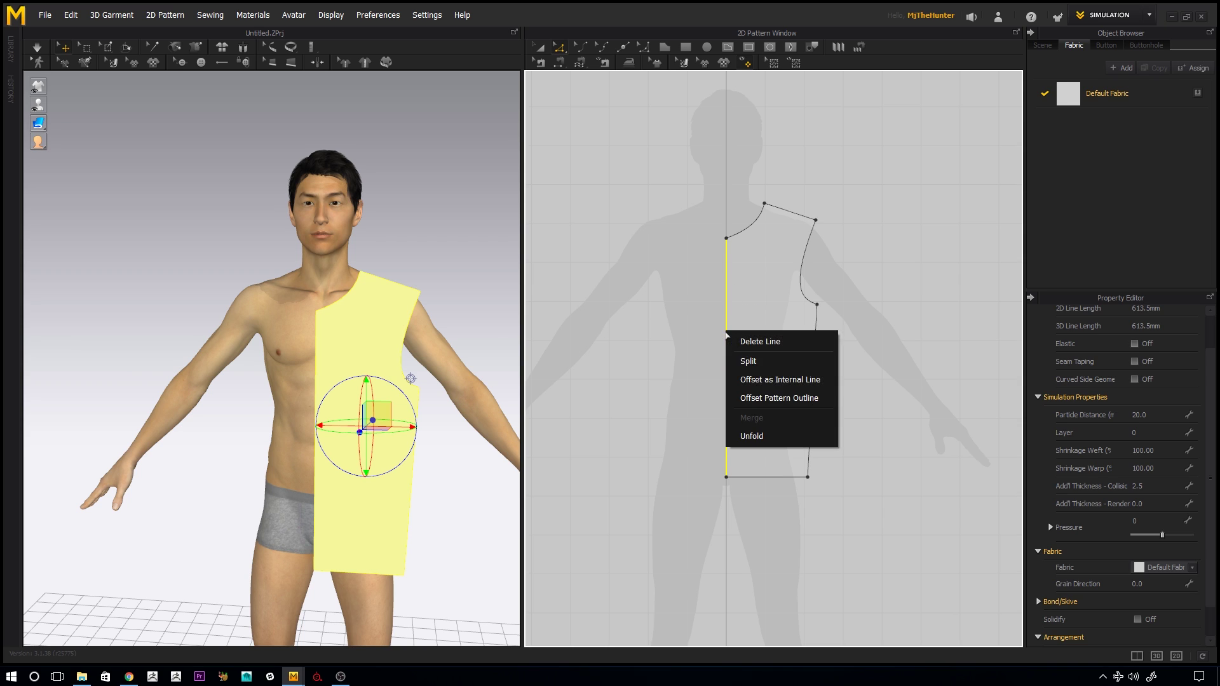
{"action": "left_click", "coordinate": [753, 436]}
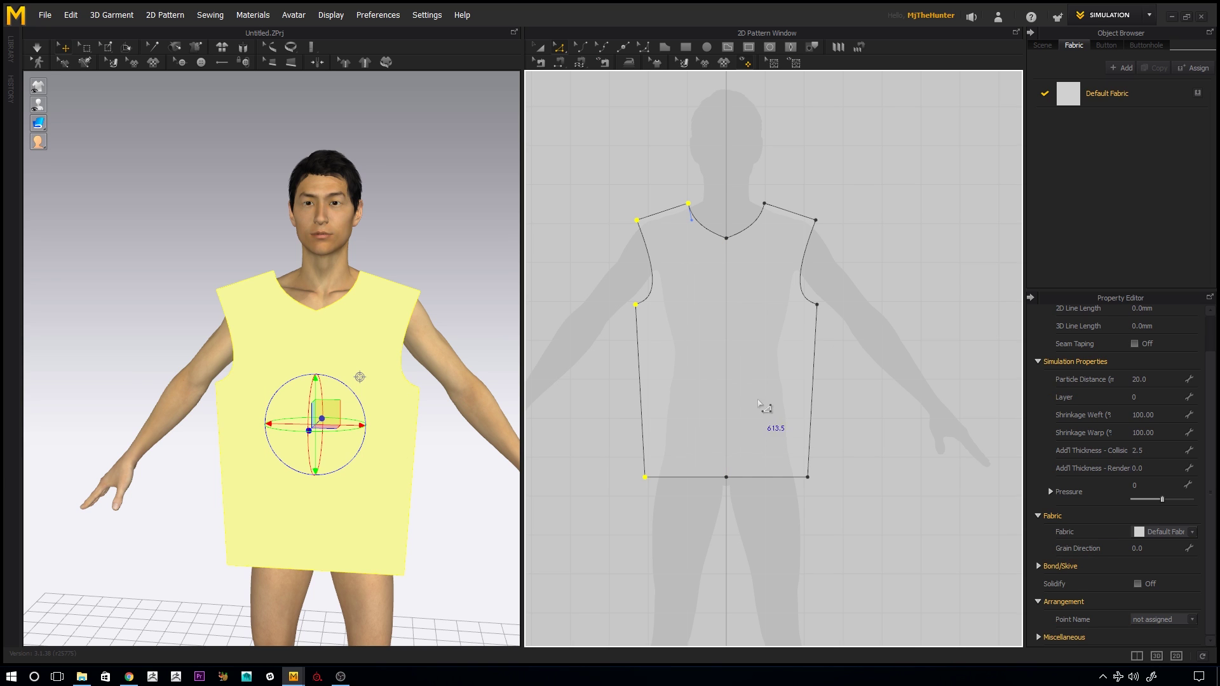
{"action": "left_click", "coordinate": [872, 298]}
Step: Convert the pointed centre point of the front neckline to a curve point
{"action": "right_click_drag", "start_coordinate": [304, 365], "coordinate": [337, 338]}
{"action": "scroll", "coordinate": [854, 302], "scroll_direction": "up", "scroll_amount": 4}
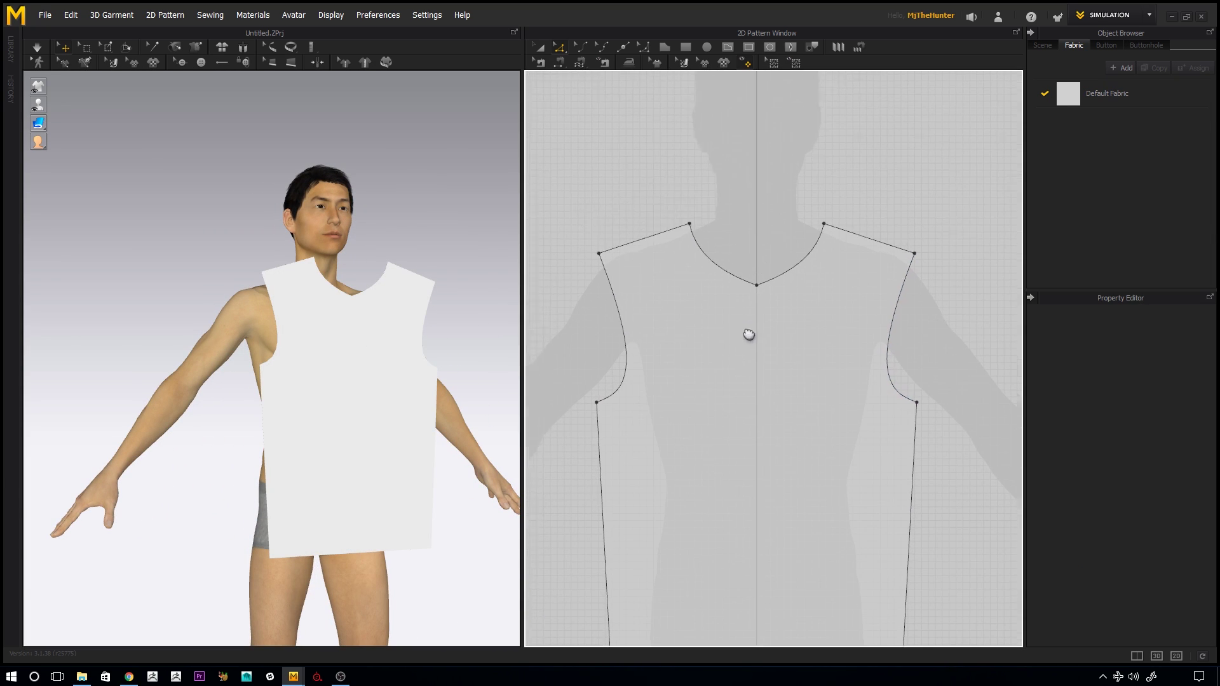
{"action": "scroll", "coordinate": [769, 321], "scroll_direction": "up", "scroll_amount": 1}
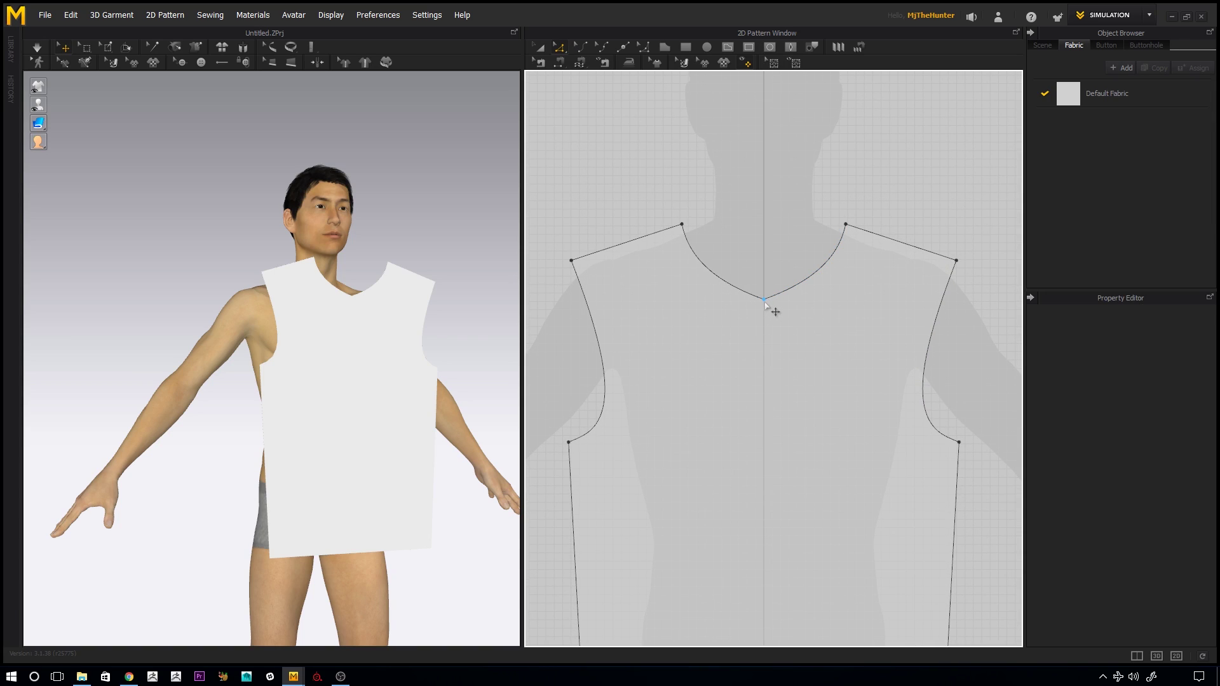
{"action": "scroll", "coordinate": [766, 307], "scroll_direction": "up", "scroll_amount": 2}
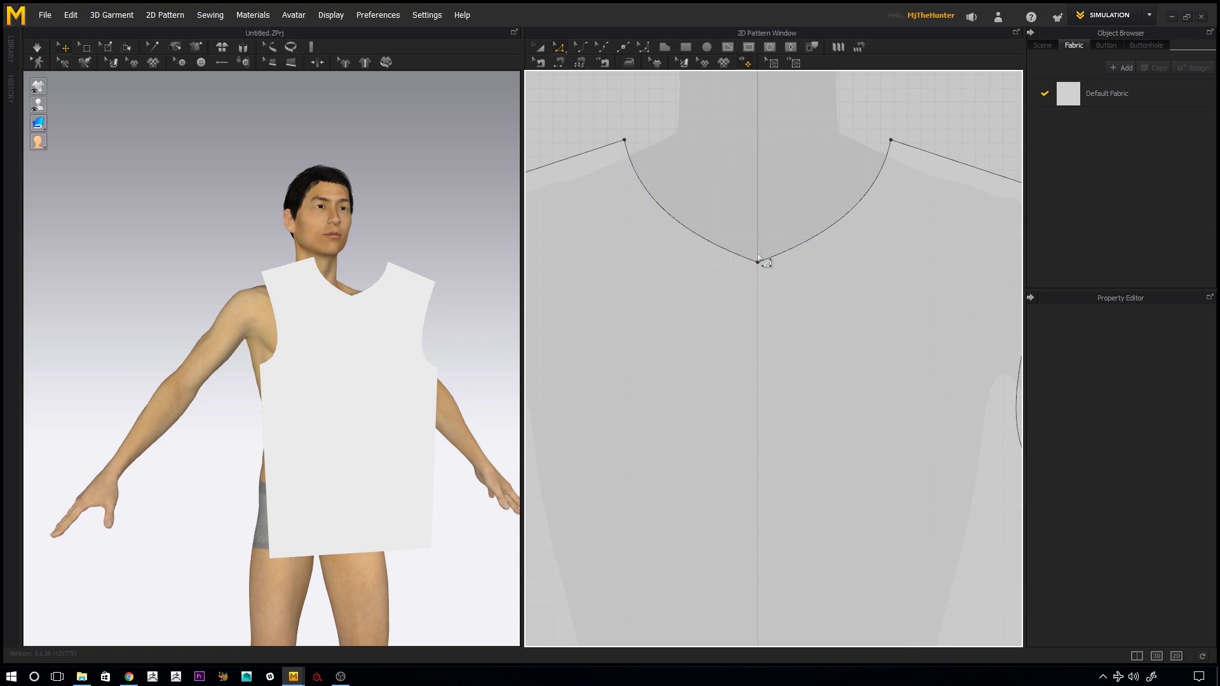
{"action": "scroll", "coordinate": [760, 266], "scroll_direction": "down", "scroll_amount": 2}
{"action": "middle_click_drag", "start_coordinate": [743, 272], "coordinate": [748, 116]}
{"action": "middle_click_drag", "start_coordinate": [782, 369], "coordinate": [763, 154]}
{"action": "right_click_drag", "start_coordinate": [760, 203], "coordinate": [763, 479]}
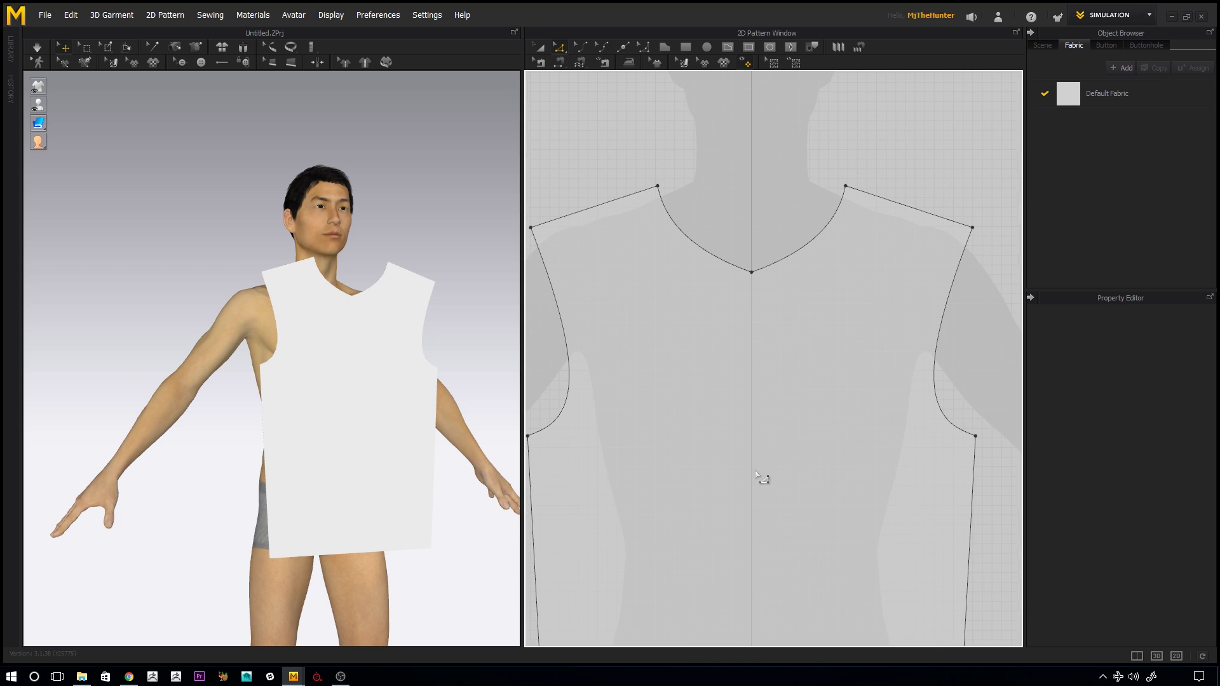
{"action": "right_click", "coordinate": [752, 272]}
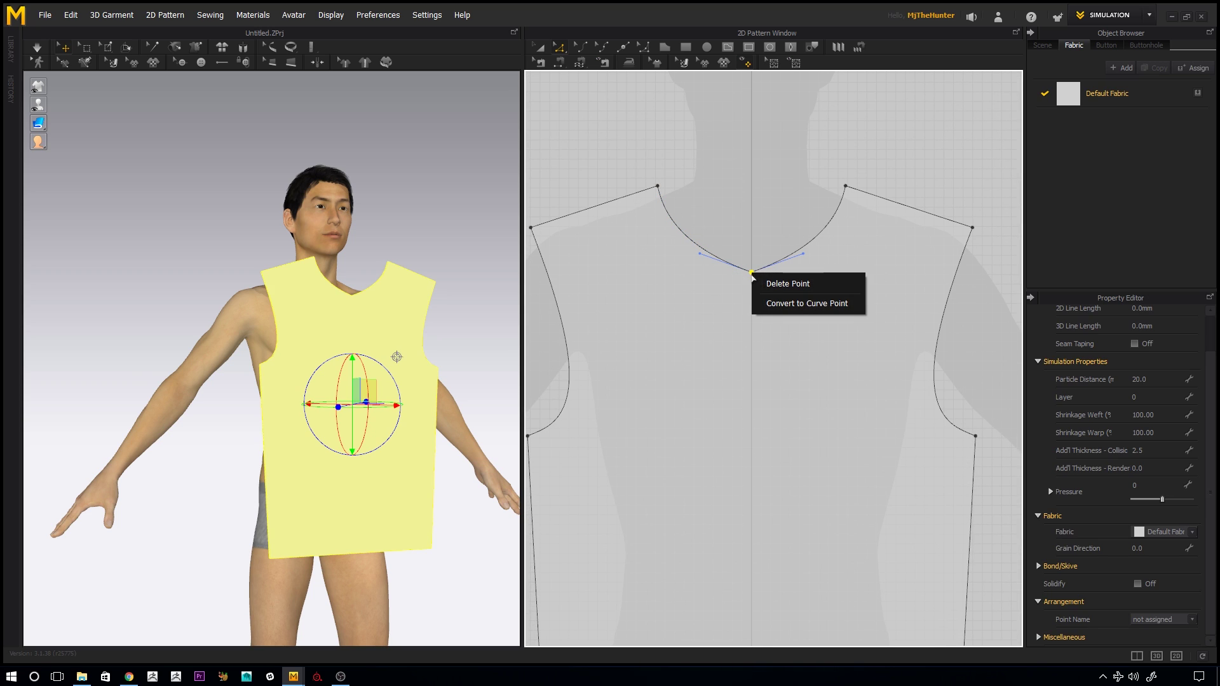
{"action": "left_click", "coordinate": [800, 303]}
Step: Raise the neckline's centre curve point slightly so the front neckline forms a smooth round curve
{"action": "scroll", "coordinate": [753, 226], "scroll_direction": "up", "scroll_amount": 2}
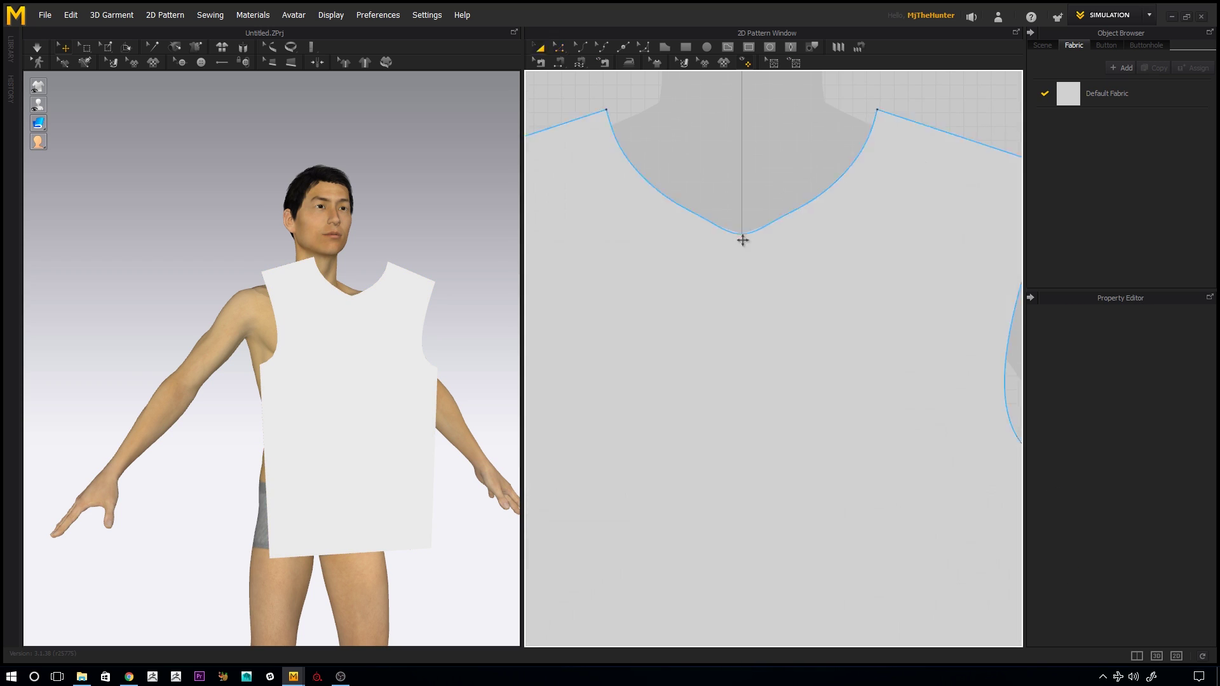
{"action": "left_click", "coordinate": [746, 235]}
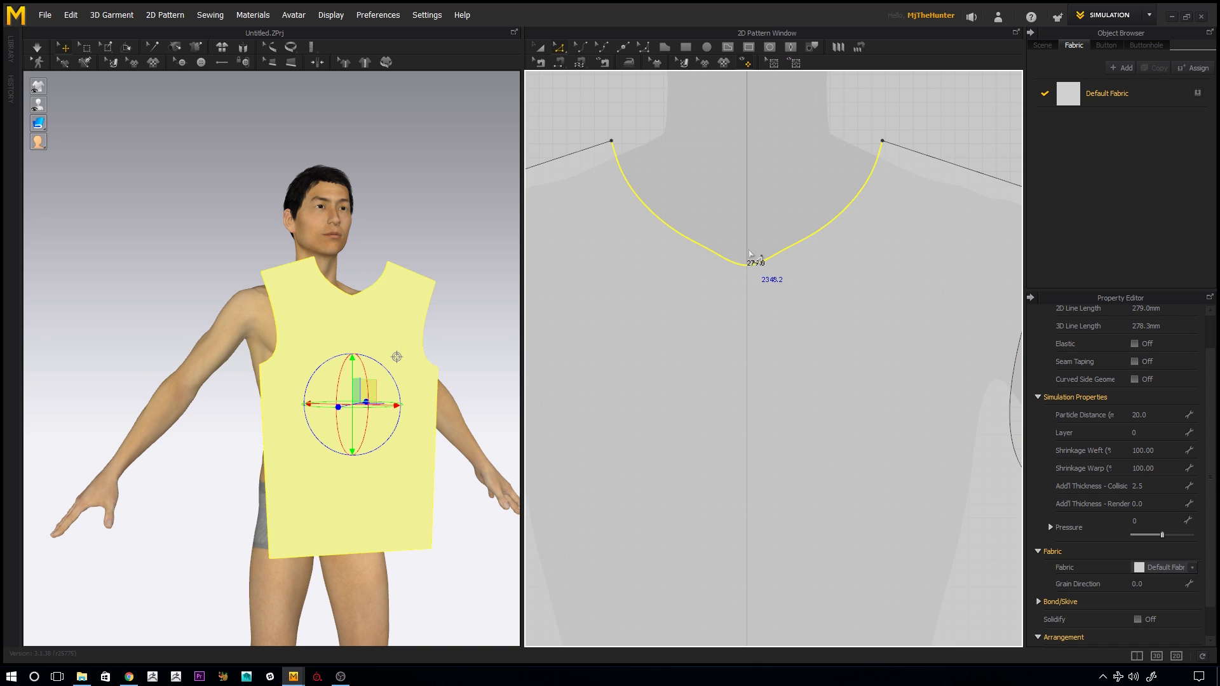
{"action": "key", "text": "v"}
{"action": "left_click_drag", "start_coordinate": [747, 266], "coordinate": [747, 260]}
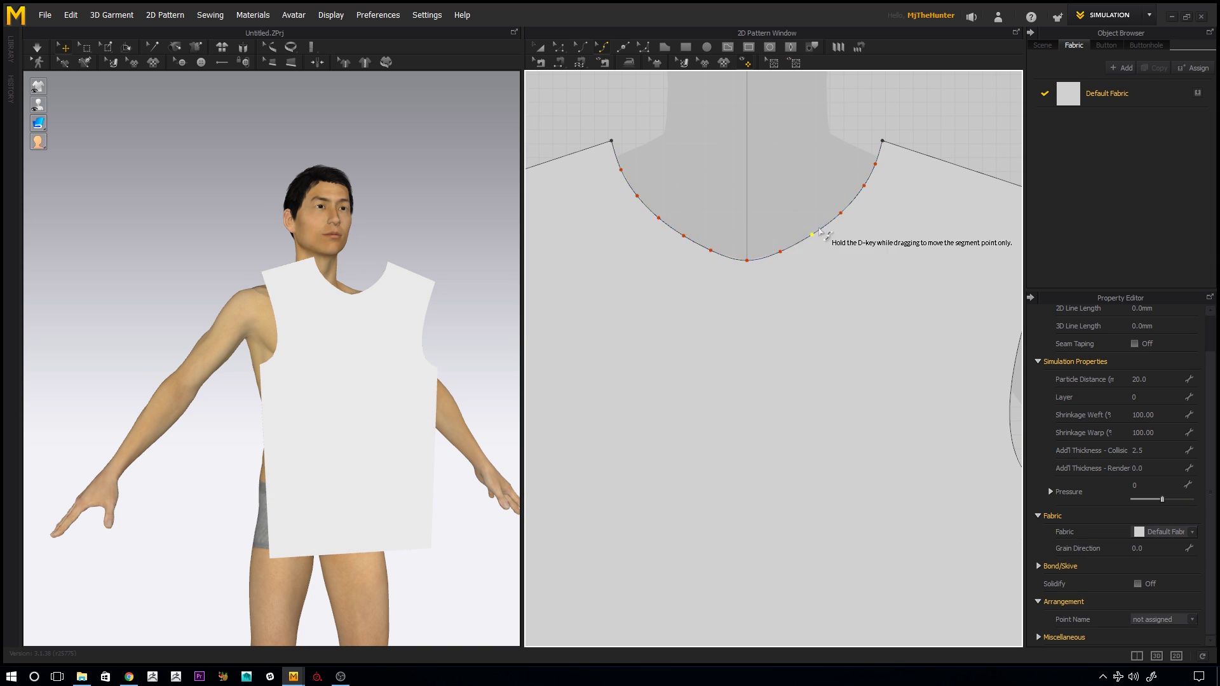
{"action": "scroll", "coordinate": [758, 199], "scroll_direction": "down", "scroll_amount": 2}
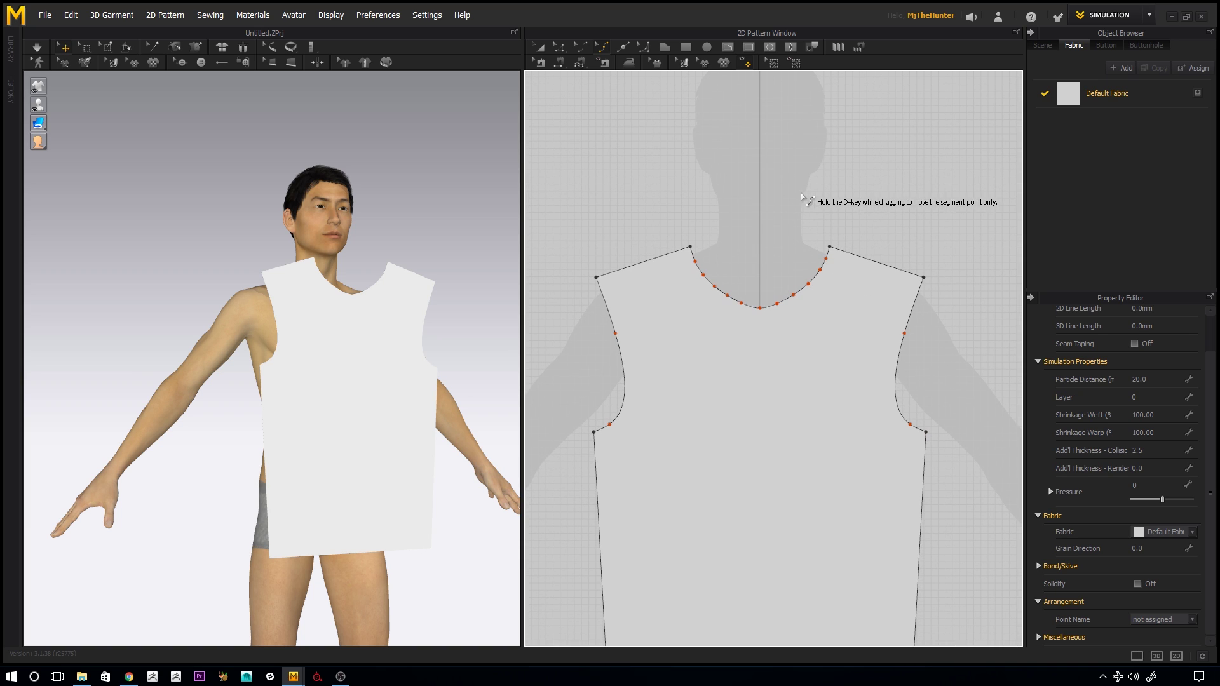
{"action": "key", "text": "z"}
{"action": "scroll", "coordinate": [861, 234], "scroll_direction": "down", "scroll_amount": 3}
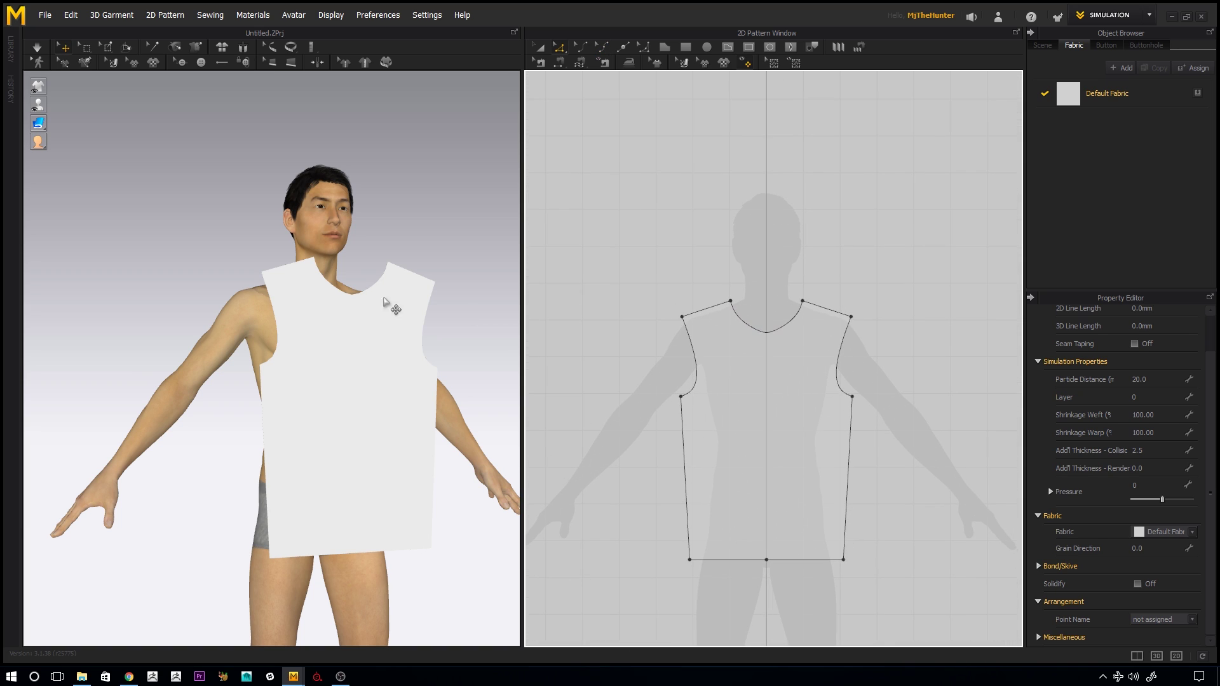
Step: Clone the front piece as a linked Symmetric Pattern (with Sewing) and place the copy beside it at the same height
{"action": "right_click_drag", "start_coordinate": [390, 307], "coordinate": [339, 349]}
{"action": "middle_click_drag", "start_coordinate": [853, 288], "coordinate": [820, 242]}
{"action": "scroll", "coordinate": [854, 257], "scroll_direction": "up", "scroll_amount": 1}
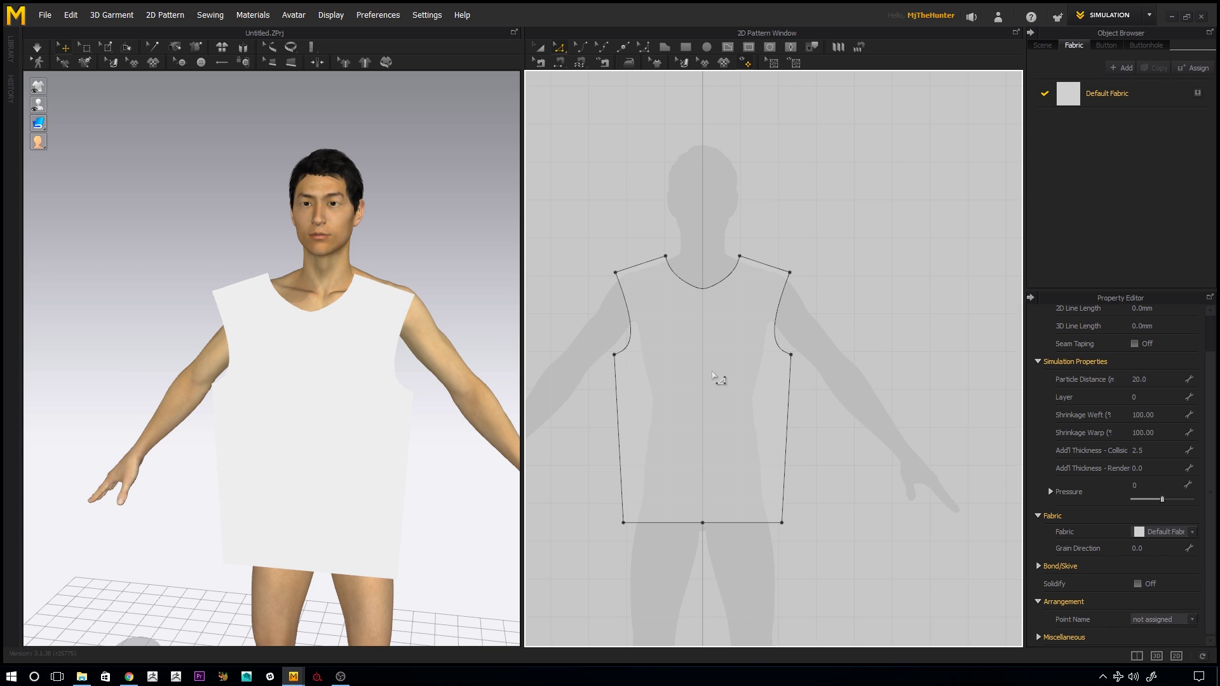
{"action": "key", "text": "a"}
{"action": "left_click", "coordinate": [716, 368]}
{"action": "left_click", "coordinate": [710, 377]}
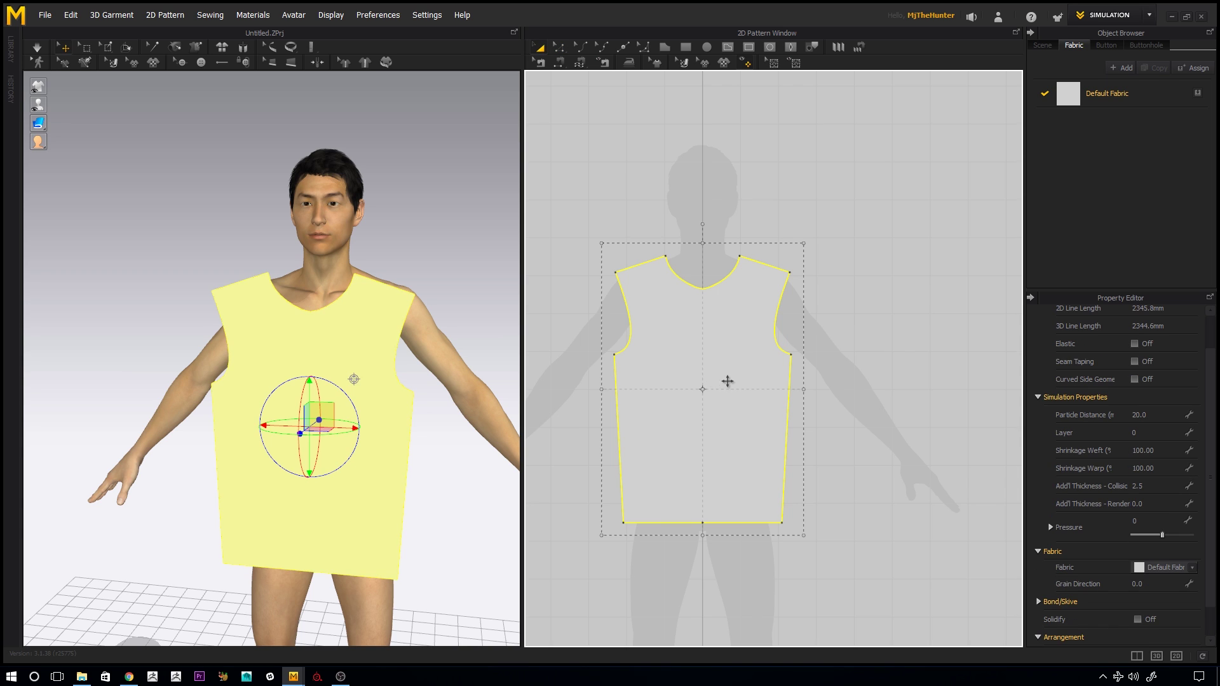
{"action": "right_click", "coordinate": [731, 361]}
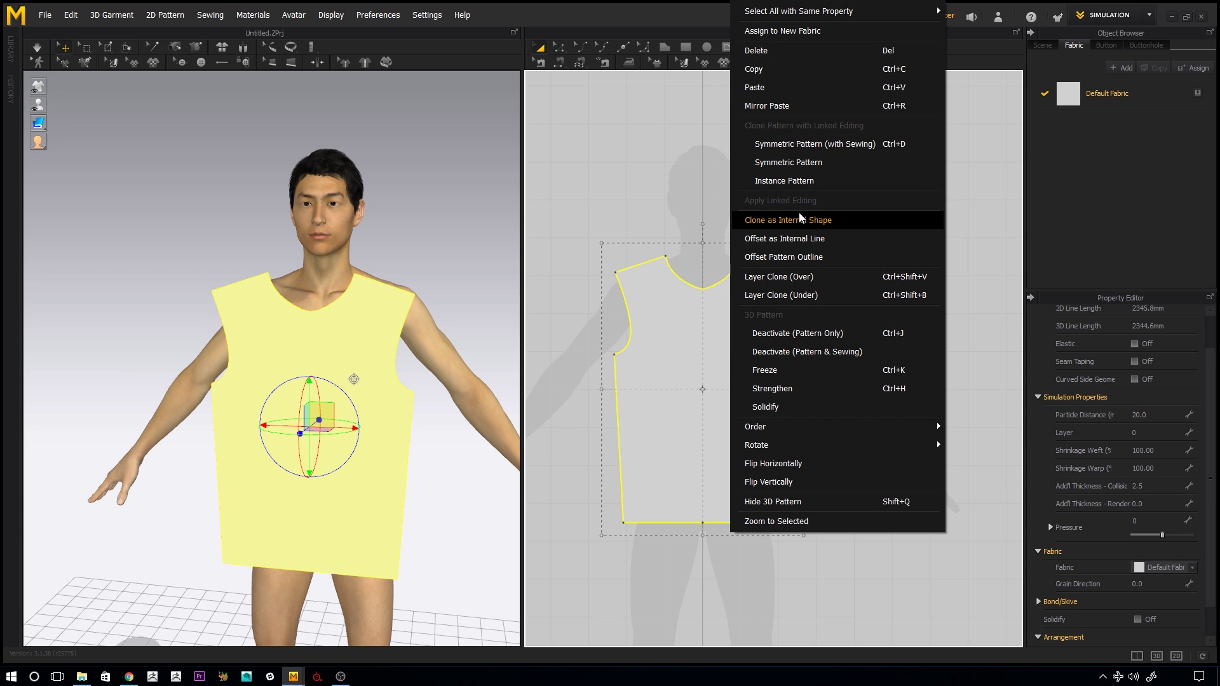
{"action": "left_click", "coordinate": [799, 147]}
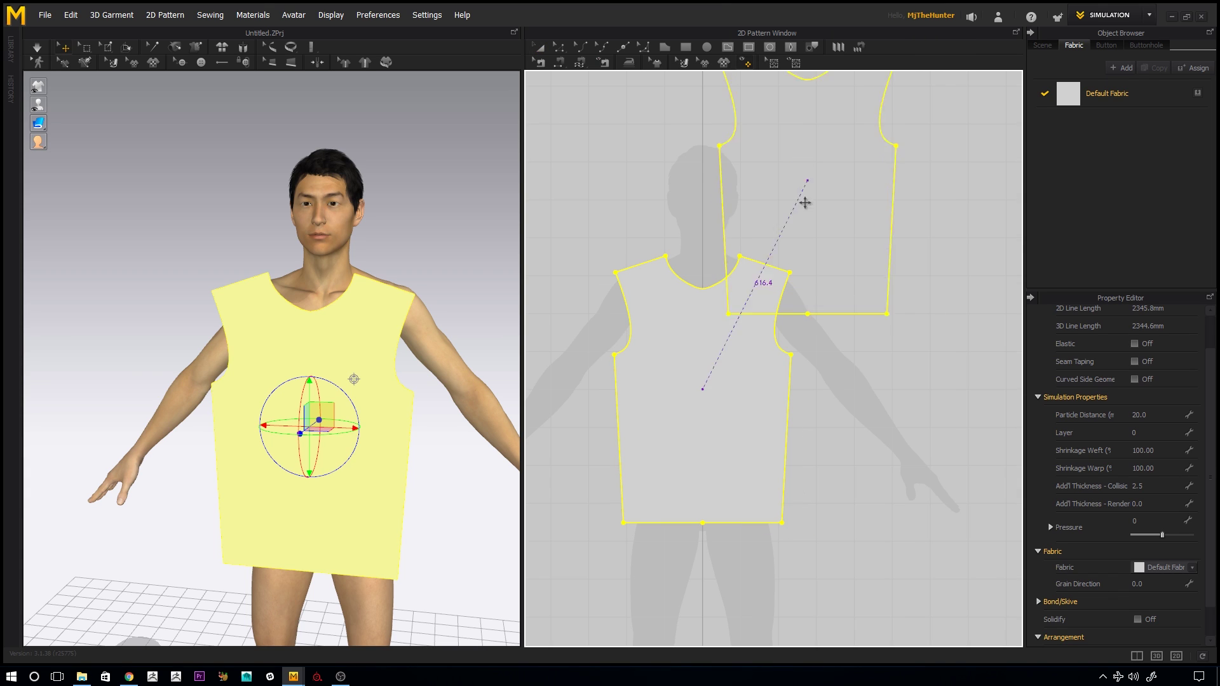
{"action": "left_click", "coordinate": [946, 374]}
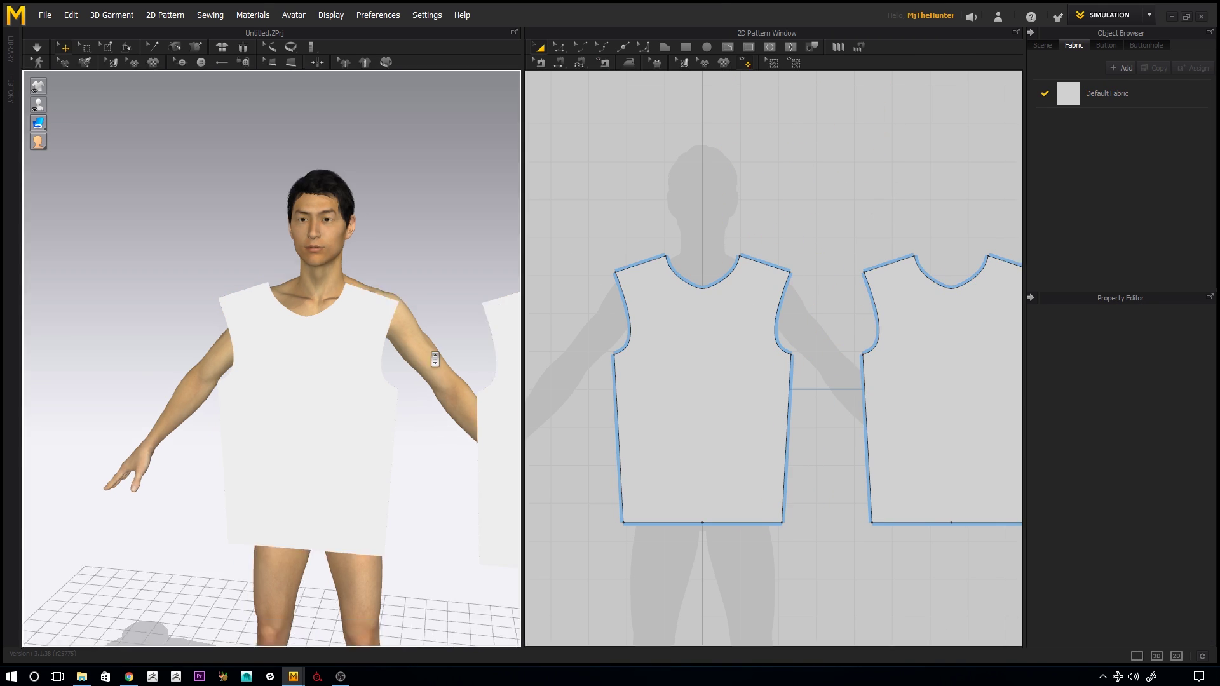
Step: Position the cloned piece behind the avatar as the back piece and rotate it slightly about its vertical axis
{"action": "right_click_drag", "start_coordinate": [430, 359], "coordinate": [354, 345]}
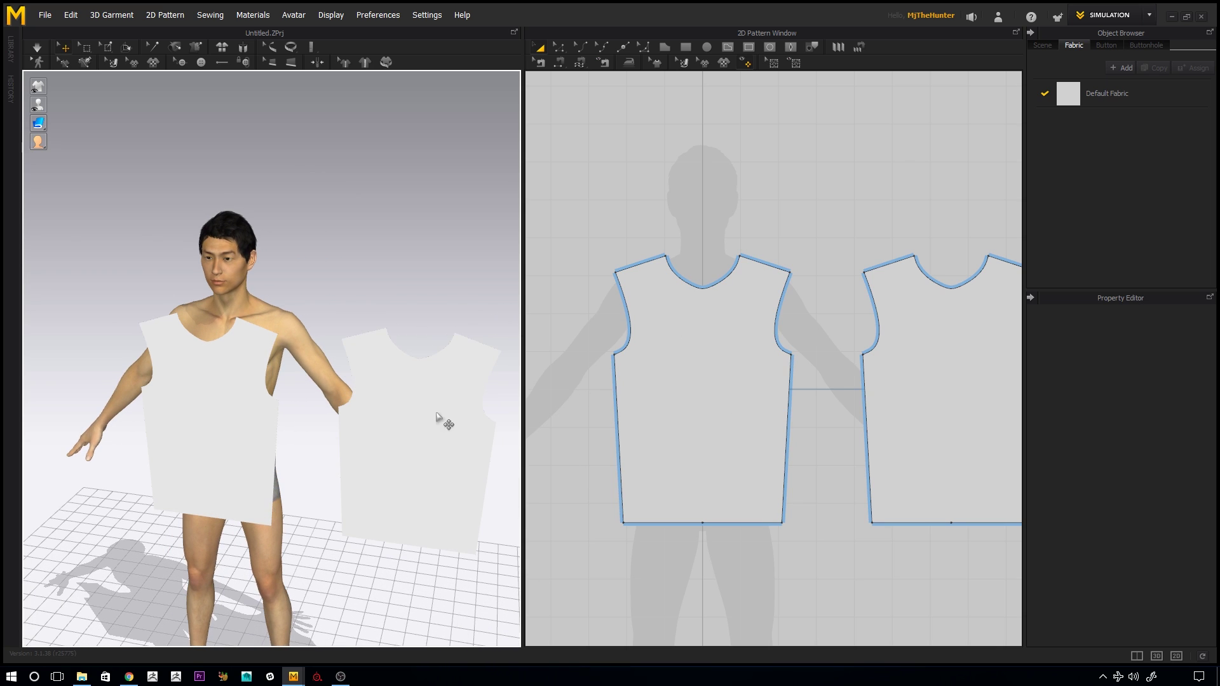
{"action": "left_click", "coordinate": [429, 423]}
{"action": "right_click_drag", "start_coordinate": [353, 405], "coordinate": [341, 367]}
{"action": "key", "text": "6"}
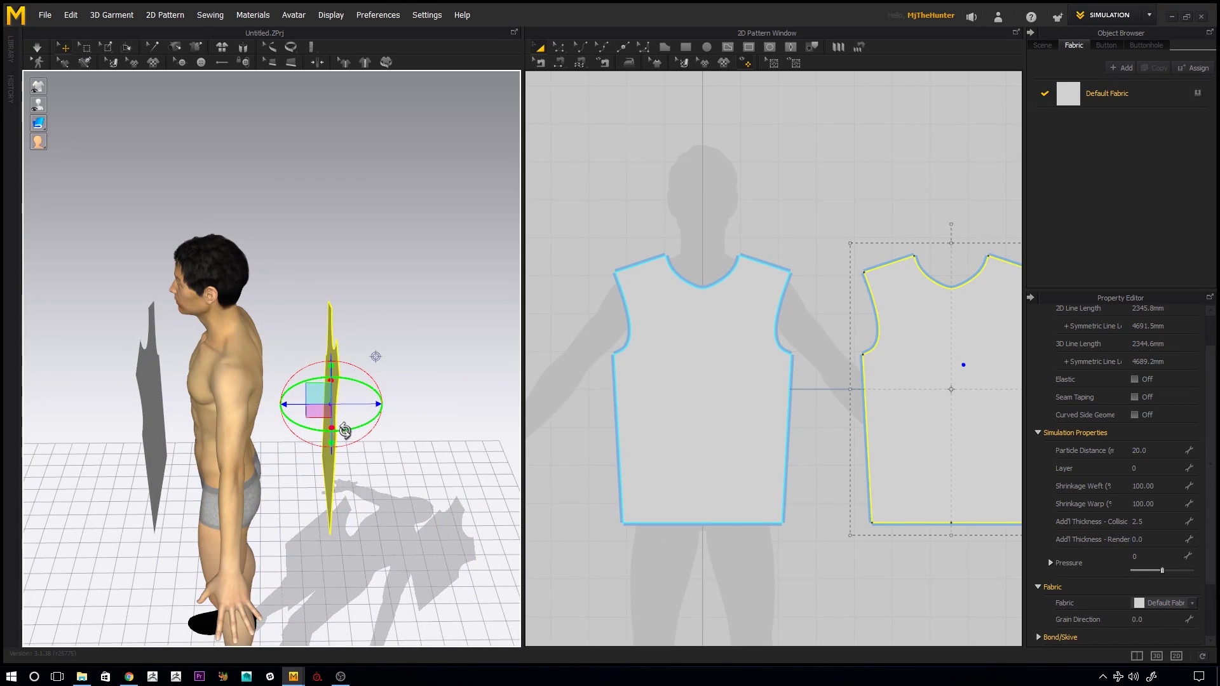
{"action": "mouse_move", "coordinate": [345, 431]}
{"action": "left_mouse_down"}
{"action": "mouse_move", "coordinate": [365, 437]}
{"action": "mouse_move", "coordinate": [356, 432]}
{"action": "left_mouse_up"}
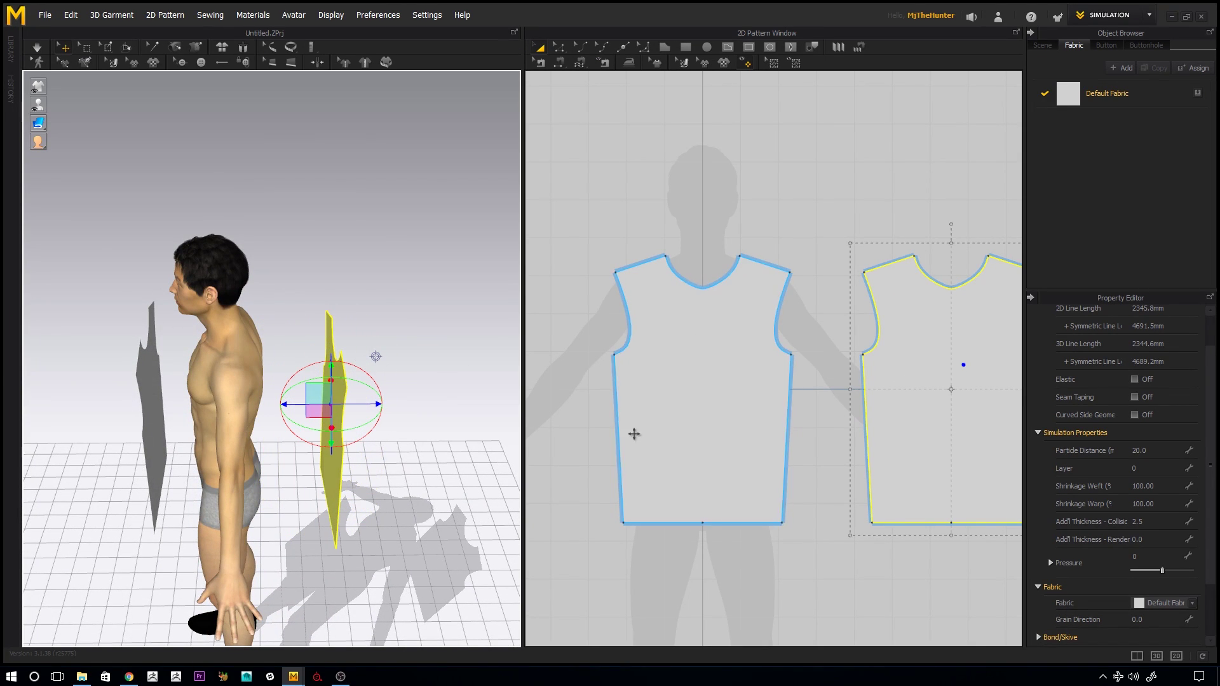
Step: Move the back piece closer to the avatar's back and raise it slightly towards shoulder height
{"action": "right_click_drag", "start_coordinate": [393, 390], "coordinate": [395, 427]}
{"action": "right_click_drag", "start_coordinate": [432, 378], "coordinate": [370, 385]}
{"action": "left_click_drag", "start_coordinate": [314, 414], "coordinate": [270, 401]}
{"action": "right_click_drag", "start_coordinate": [309, 379], "coordinate": [215, 355]}
{"action": "left_click_drag", "start_coordinate": [256, 358], "coordinate": [256, 339]}
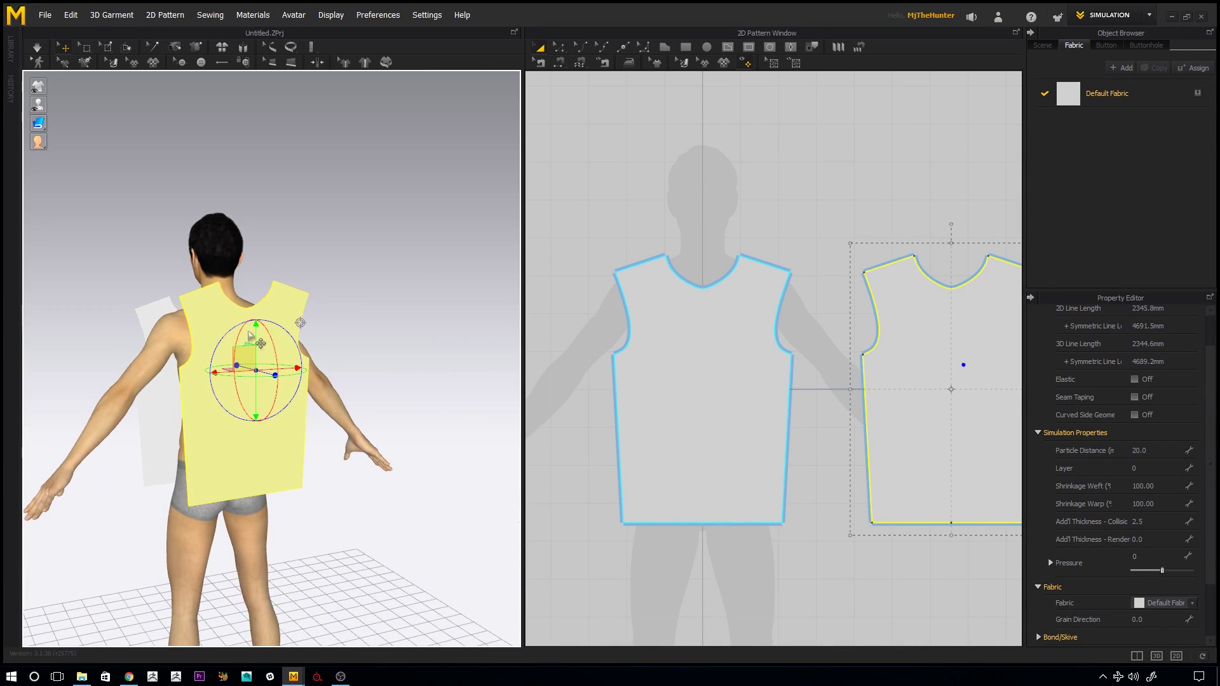
Step: Raise the front piece slightly in front of the avatar's chest to bring it nearer shoulder height
{"action": "key", "text": "2"}
{"action": "left_click", "coordinate": [178, 353]}
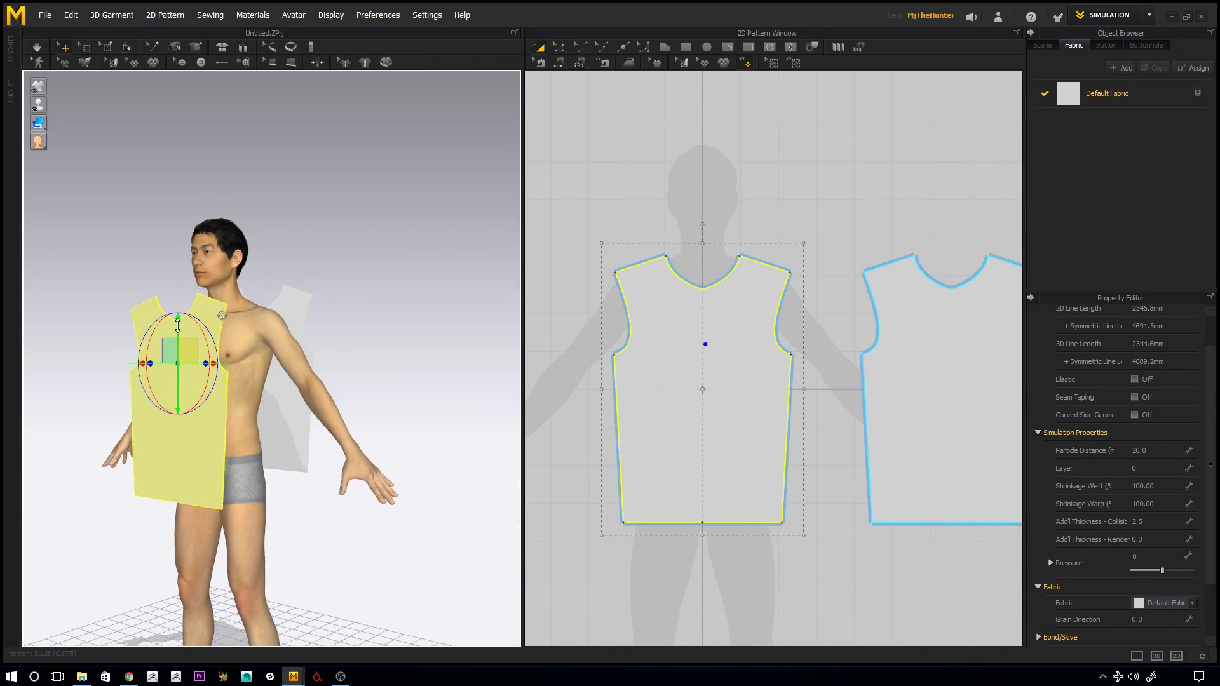
{"action": "left_click_drag", "start_coordinate": [178, 325], "coordinate": [177, 311]}
{"action": "left_click", "coordinate": [402, 227]}
Step: Check which shoulder edges of the front and back pieces correspond by picking each piece near the avatar's left shoulder
{"action": "scroll", "coordinate": [724, 184], "scroll_direction": "down", "scroll_amount": 3}
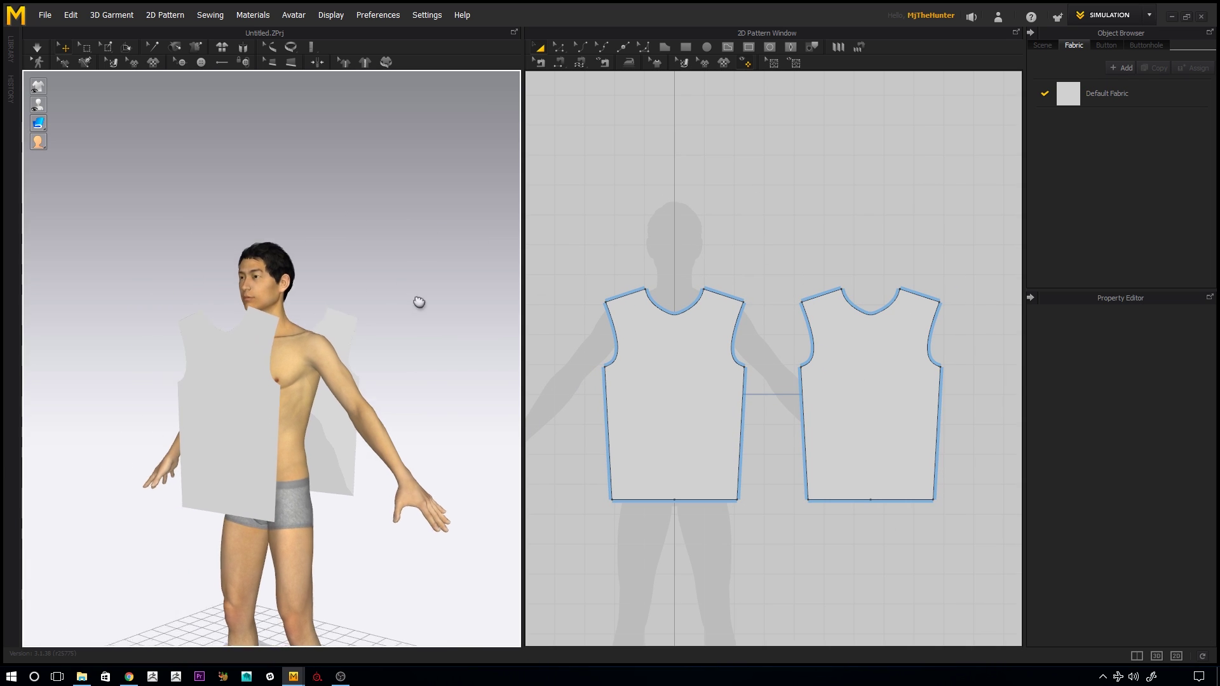
{"action": "scroll", "coordinate": [451, 340], "scroll_direction": "up", "scroll_amount": 5}
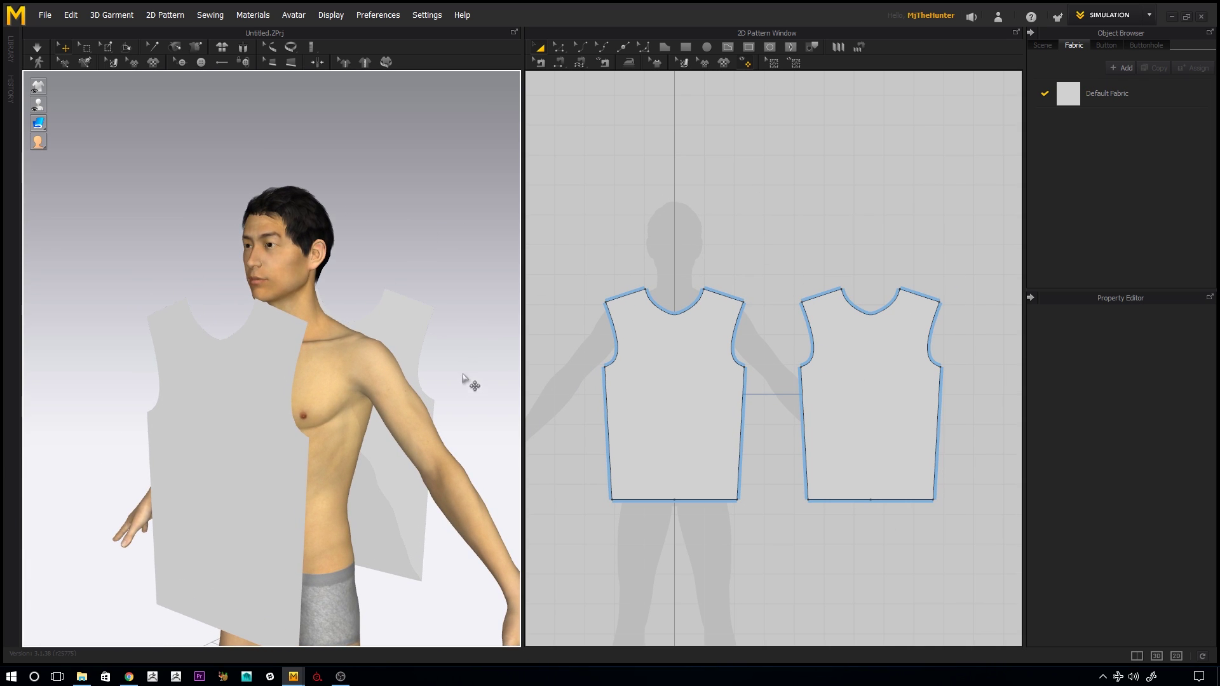
{"action": "right_click_drag", "start_coordinate": [302, 344], "coordinate": [330, 341]}
{"action": "left_click", "coordinate": [327, 337]}
{"action": "scroll", "coordinate": [755, 357], "scroll_direction": "up", "scroll_amount": 5}
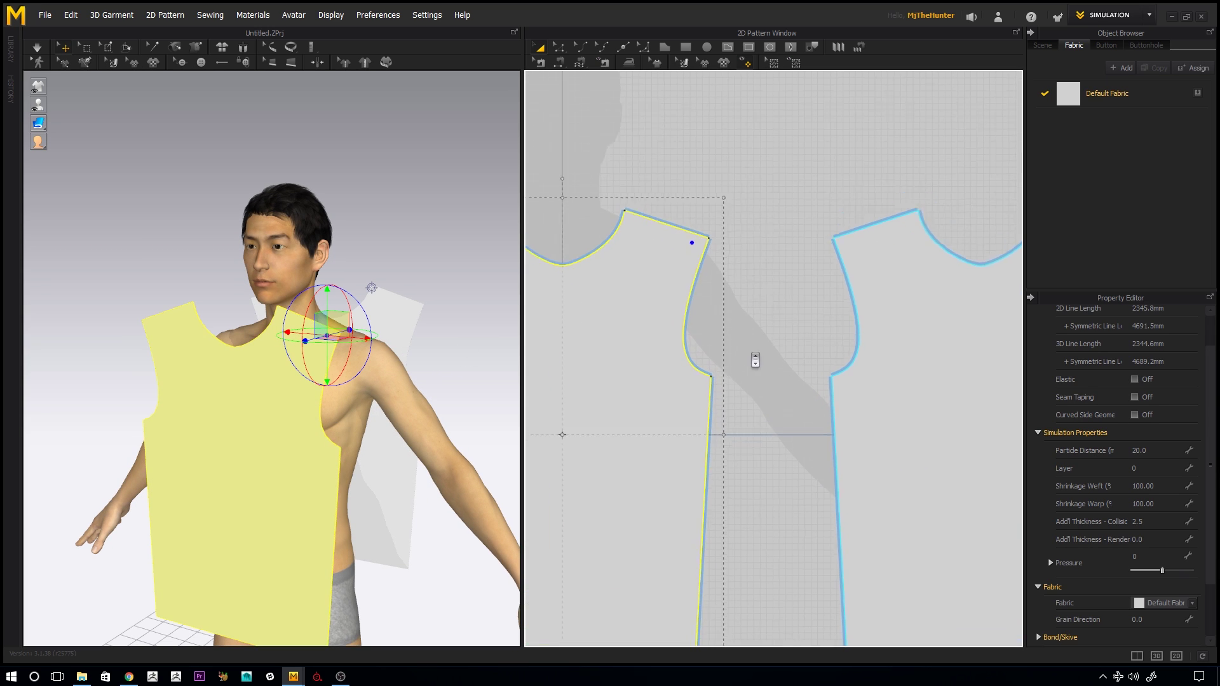
{"action": "scroll", "coordinate": [728, 253], "scroll_direction": "down", "scroll_amount": 2}
{"action": "right_click_drag", "start_coordinate": [386, 359], "coordinate": [280, 349]}
{"action": "left_click", "coordinate": [303, 328]}
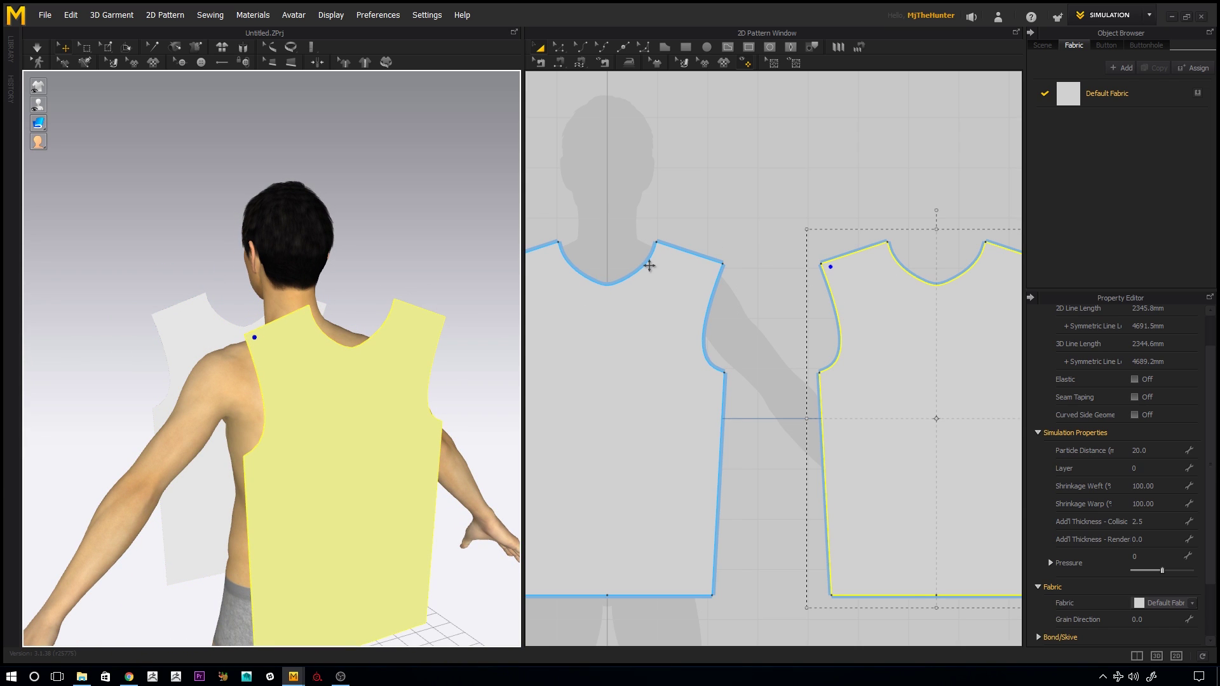
Step: Sew the back piece's shoulder edge to the matching front shoulder edge over the avatar's left shoulder with Segment Sewing
{"action": "left_click", "coordinate": [560, 65]}
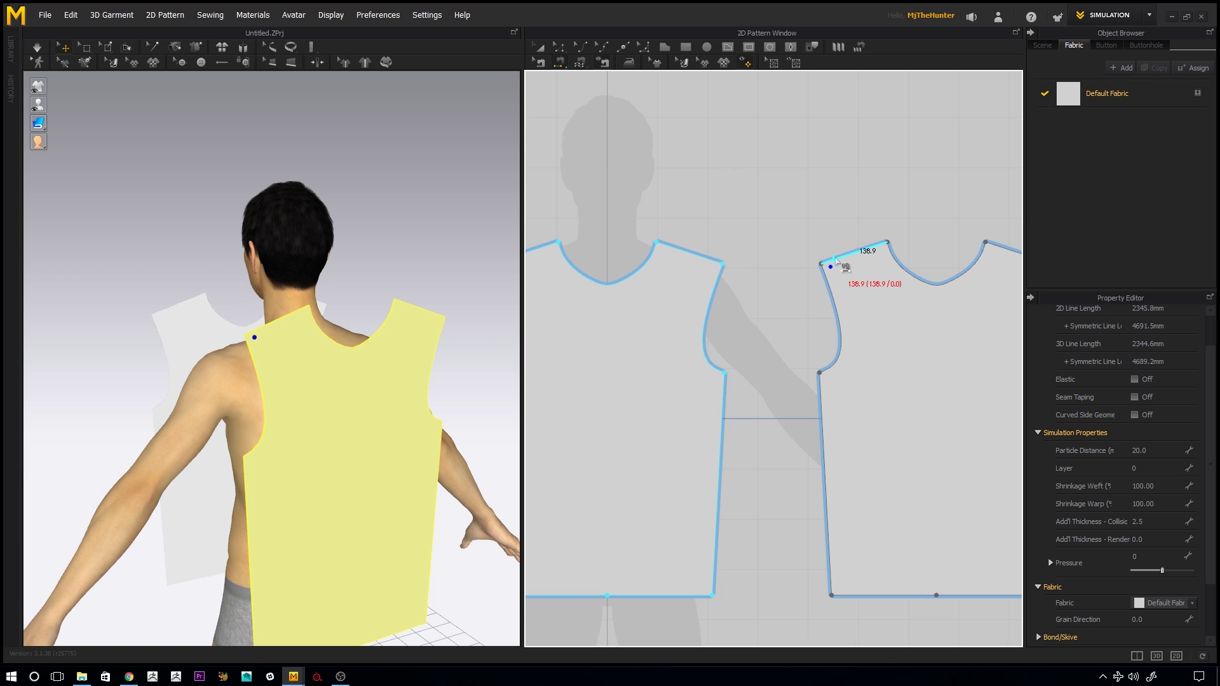
{"action": "left_click", "coordinate": [840, 256]}
{"action": "left_click", "coordinate": [450, 410]}
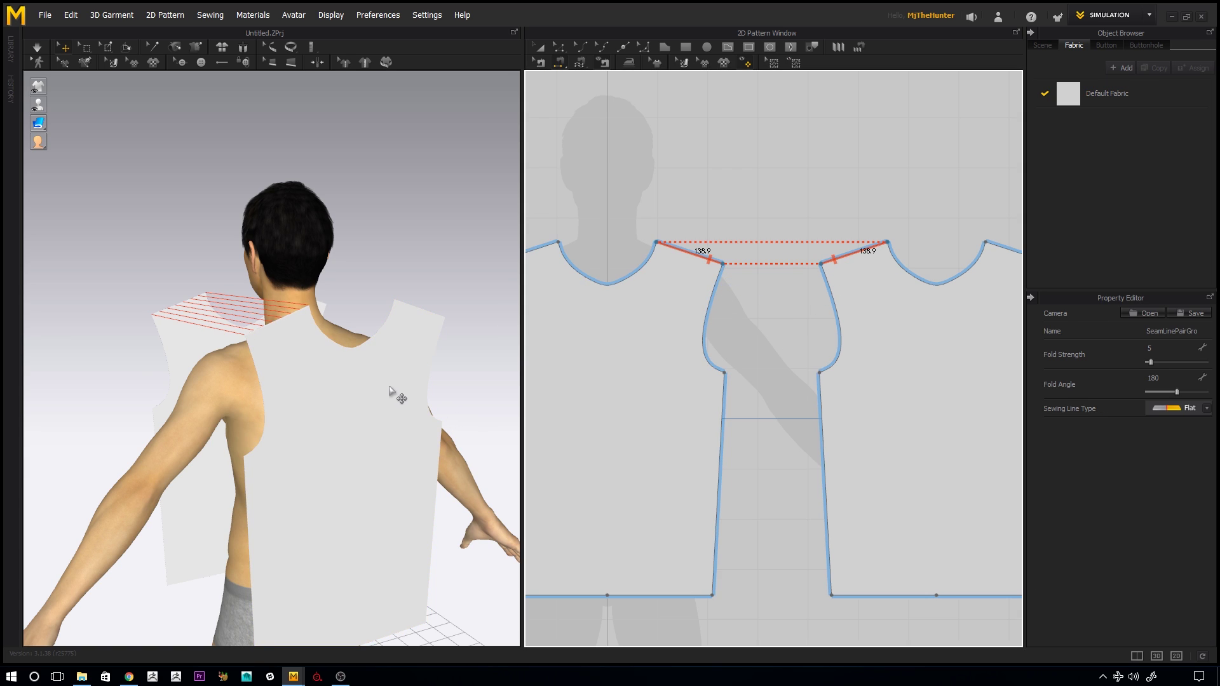
Step: Sew the remaining back and front shoulder edges together over the avatar's right shoulder
{"action": "right_click_drag", "start_coordinate": [307, 329], "coordinate": [239, 315]}
{"action": "middle_click_drag", "start_coordinate": [843, 283], "coordinate": [849, 297]}
{"action": "scroll", "coordinate": [848, 297], "scroll_direction": "down", "scroll_amount": 3}
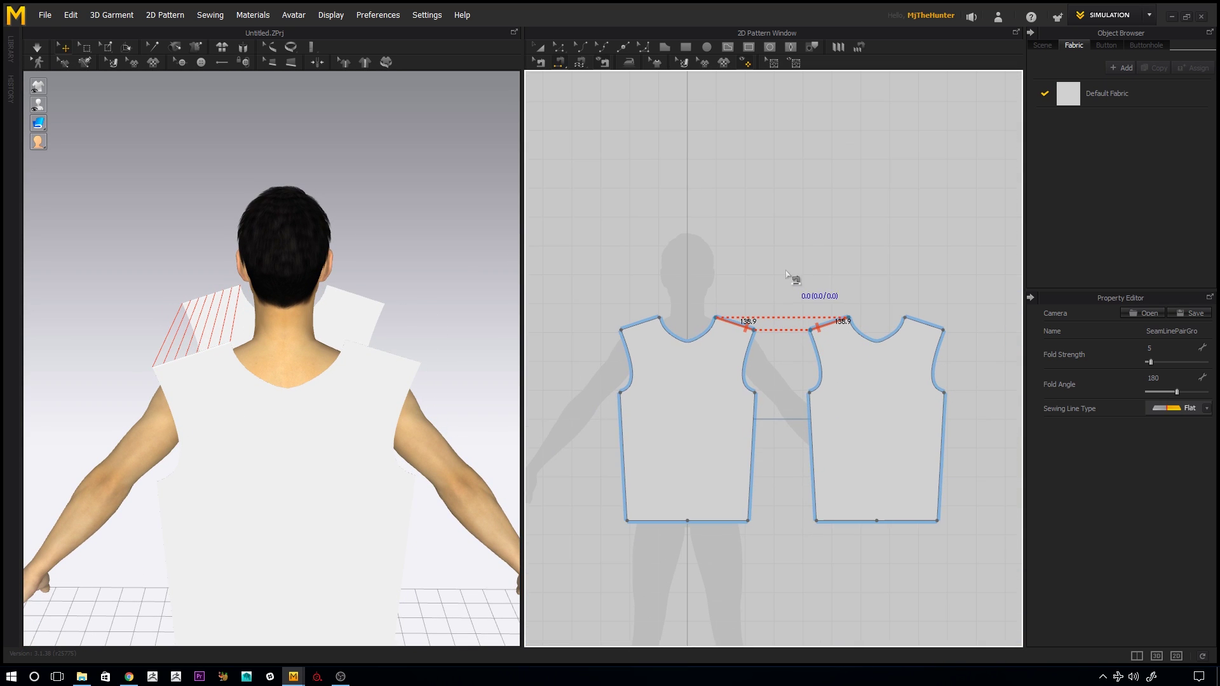
{"action": "left_click", "coordinate": [934, 326]}
{"action": "left_click", "coordinate": [642, 323]}
Step: Examine the direction of the seam lines over the avatar's right shoulder in the 3D view
{"action": "right_click_drag", "start_coordinate": [433, 323], "coordinate": [358, 410]}
{"action": "scroll", "coordinate": [358, 409], "scroll_direction": "up", "scroll_amount": 3}
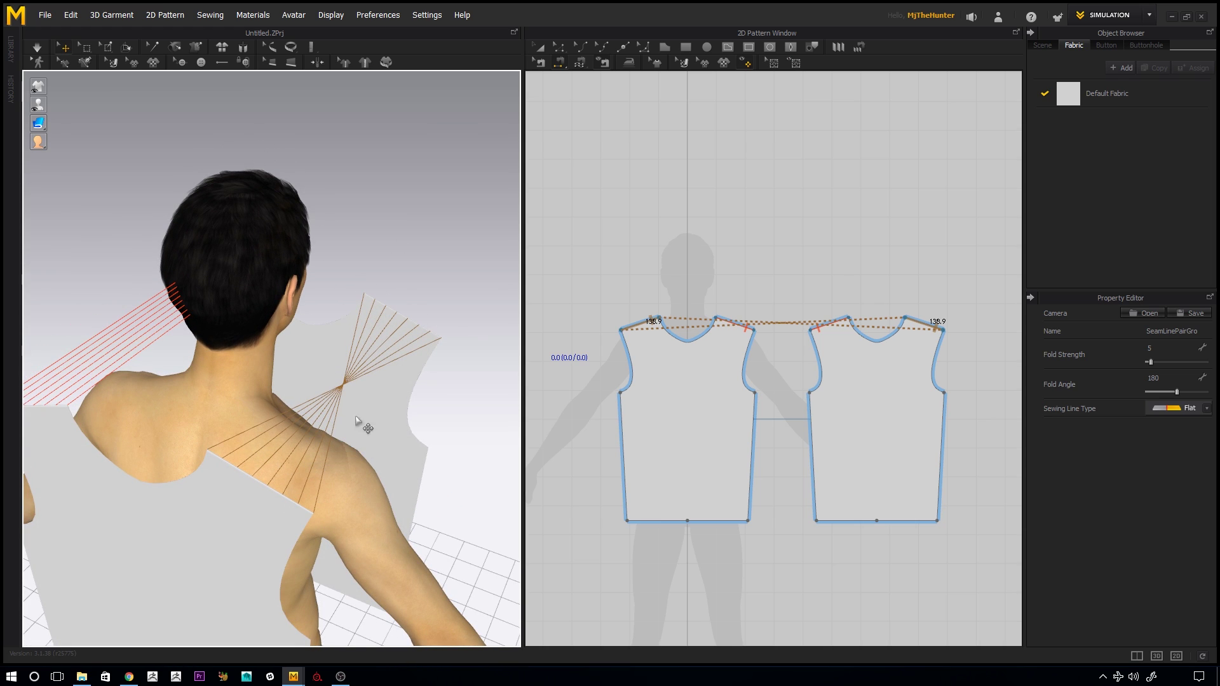
{"action": "right_click_drag", "start_coordinate": [339, 436], "coordinate": [338, 422]}
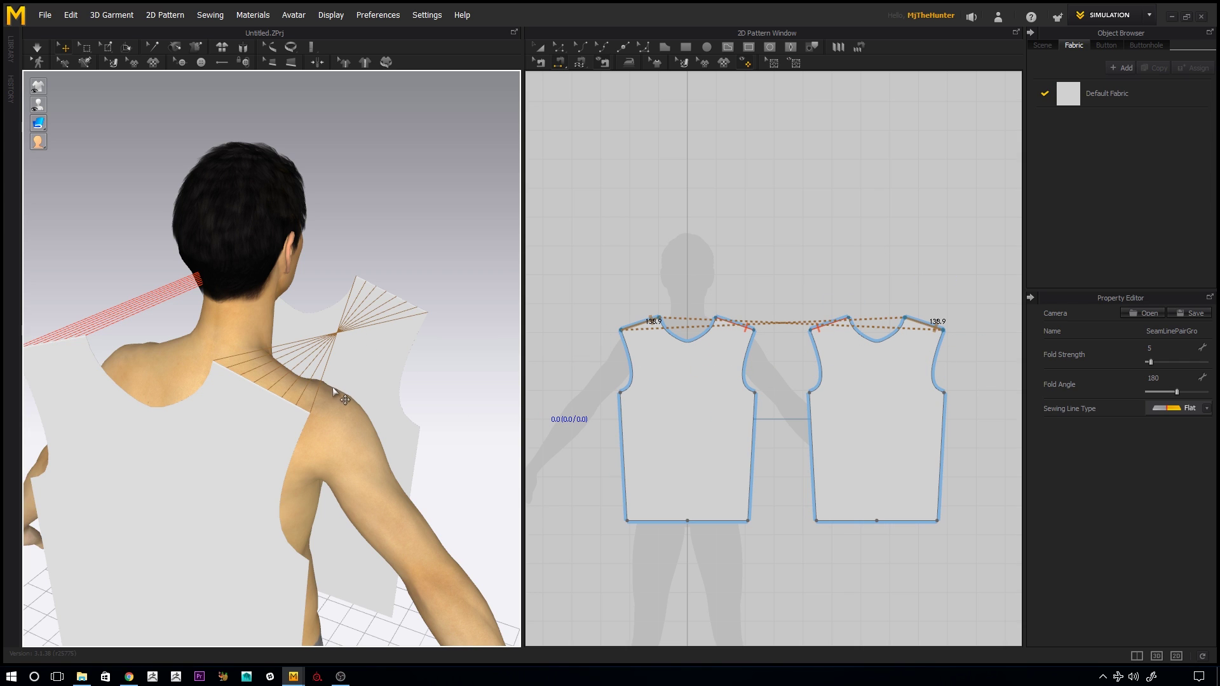
{"action": "right_click_drag", "start_coordinate": [332, 391], "coordinate": [292, 408]}
{"action": "key", "text": "a"}
{"action": "left_click", "coordinate": [305, 381]}
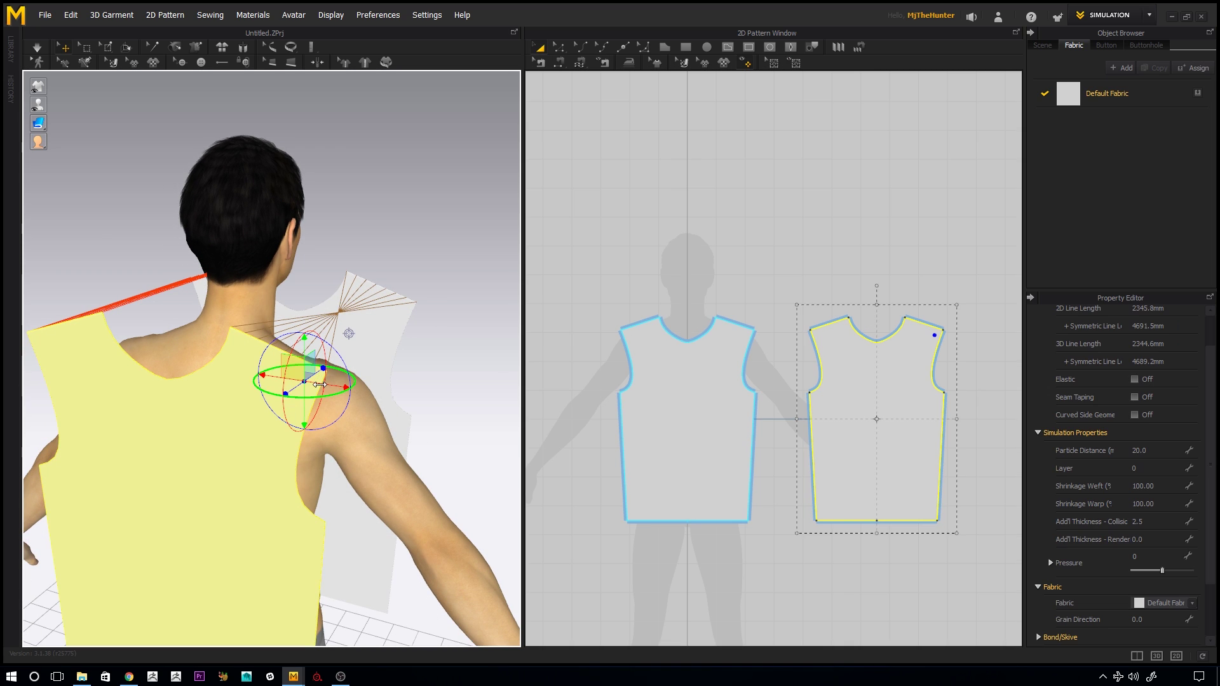
{"action": "mouse_move", "coordinate": [439, 332]}
{"action": "right_mouse_down"}
{"action": "mouse_move", "coordinate": [463, 322]}
{"action": "mouse_move", "coordinate": [421, 331]}
{"action": "right_mouse_up"}
{"action": "left_click", "coordinate": [468, 317]}
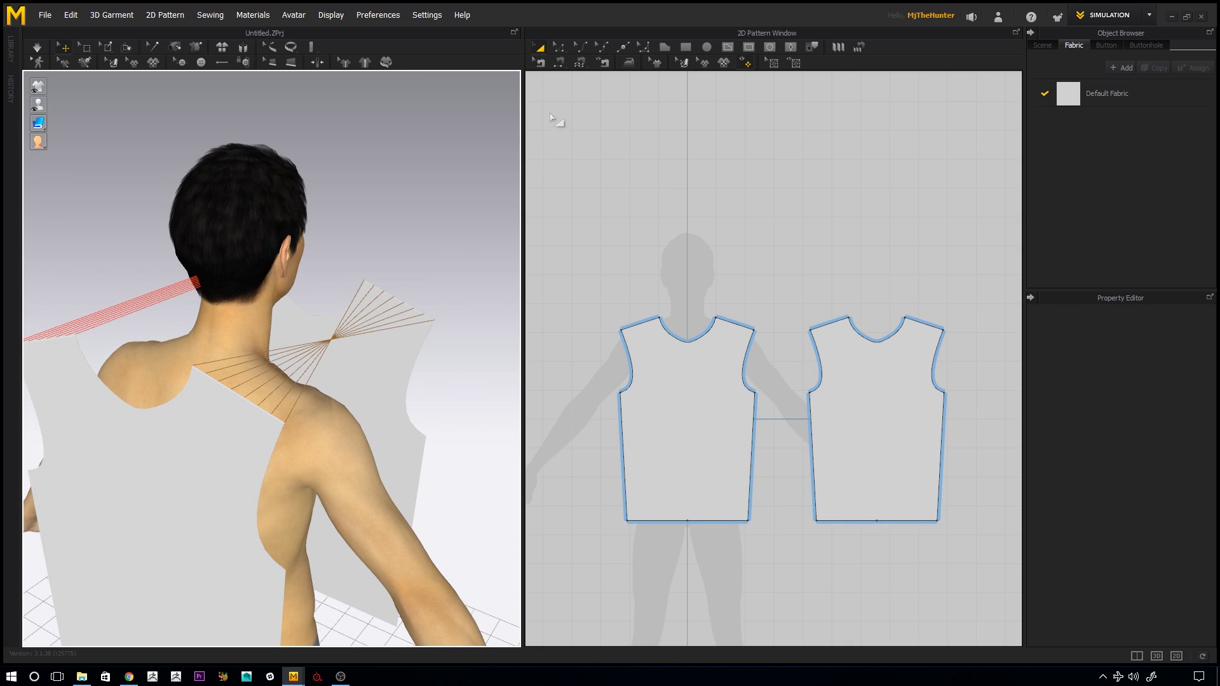
Step: Reverse the sewing direction of the crossed seam over the avatar's right shoulder
{"action": "key", "text": "n"}
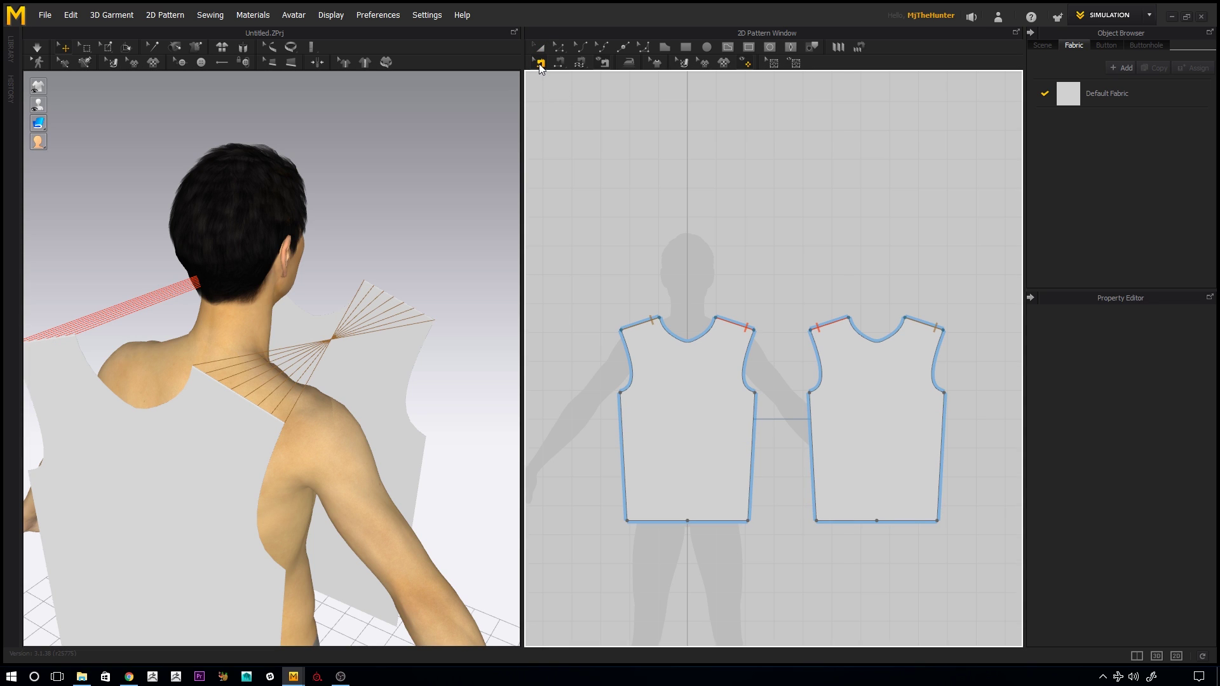
{"action": "left_click", "coordinate": [927, 329]}
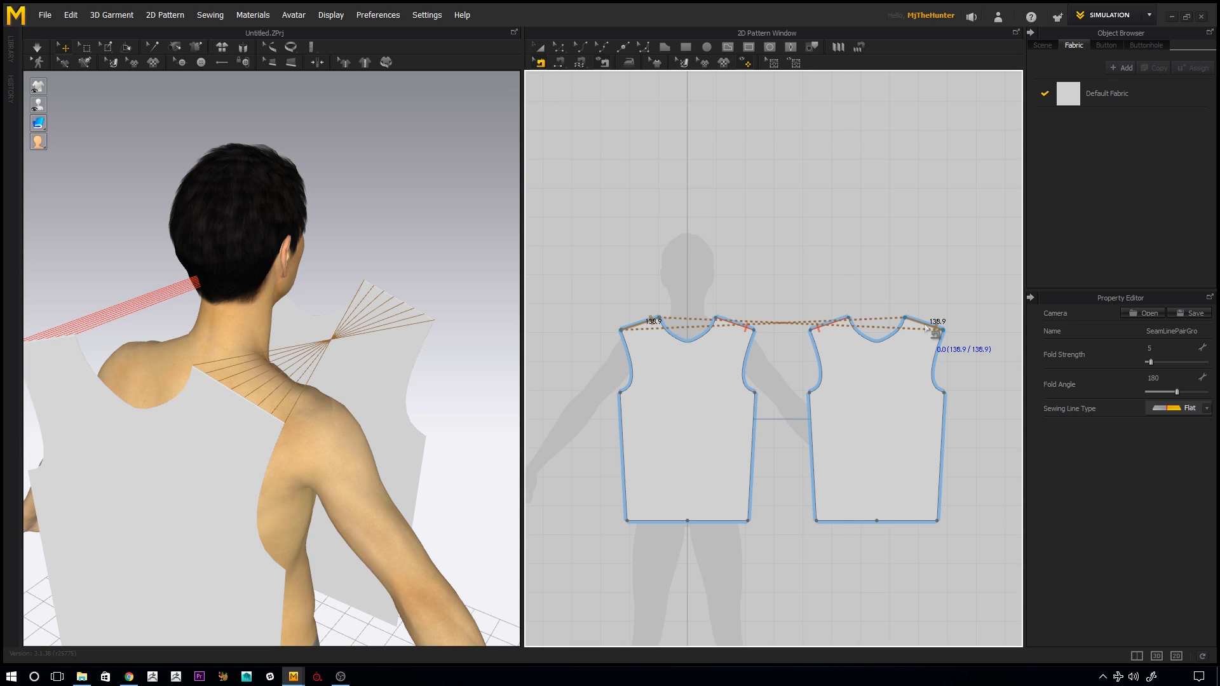
{"action": "right_click", "coordinate": [928, 327]}
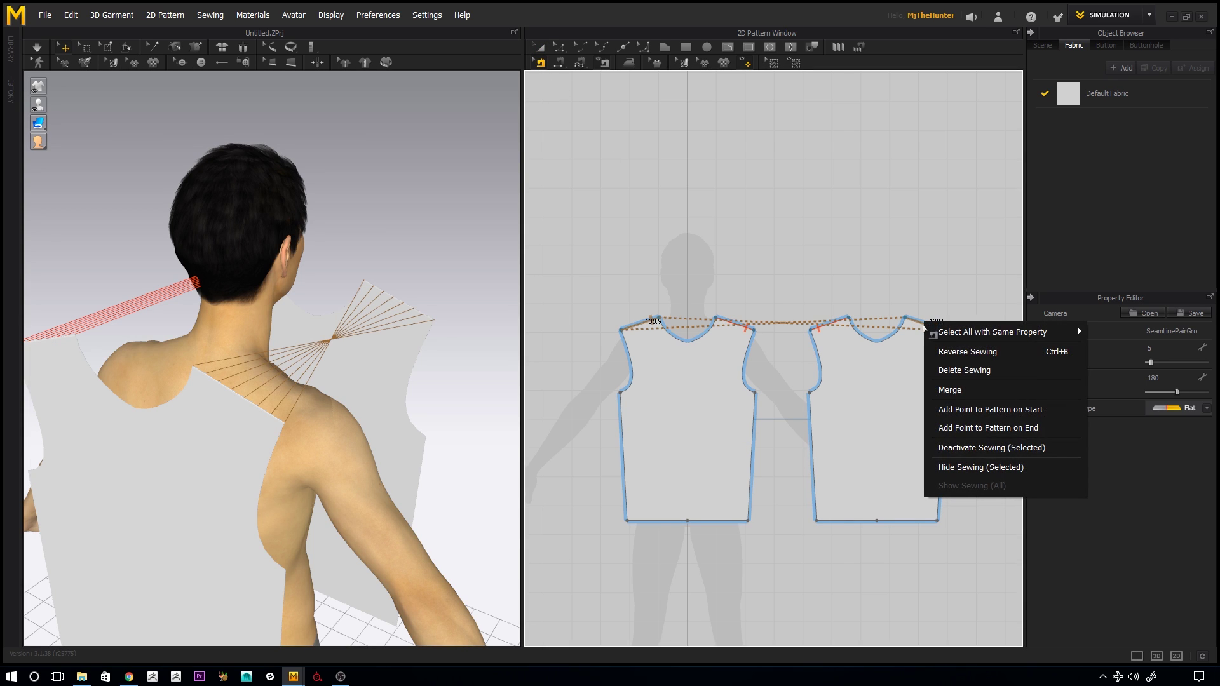
{"action": "left_click", "coordinate": [970, 349]}
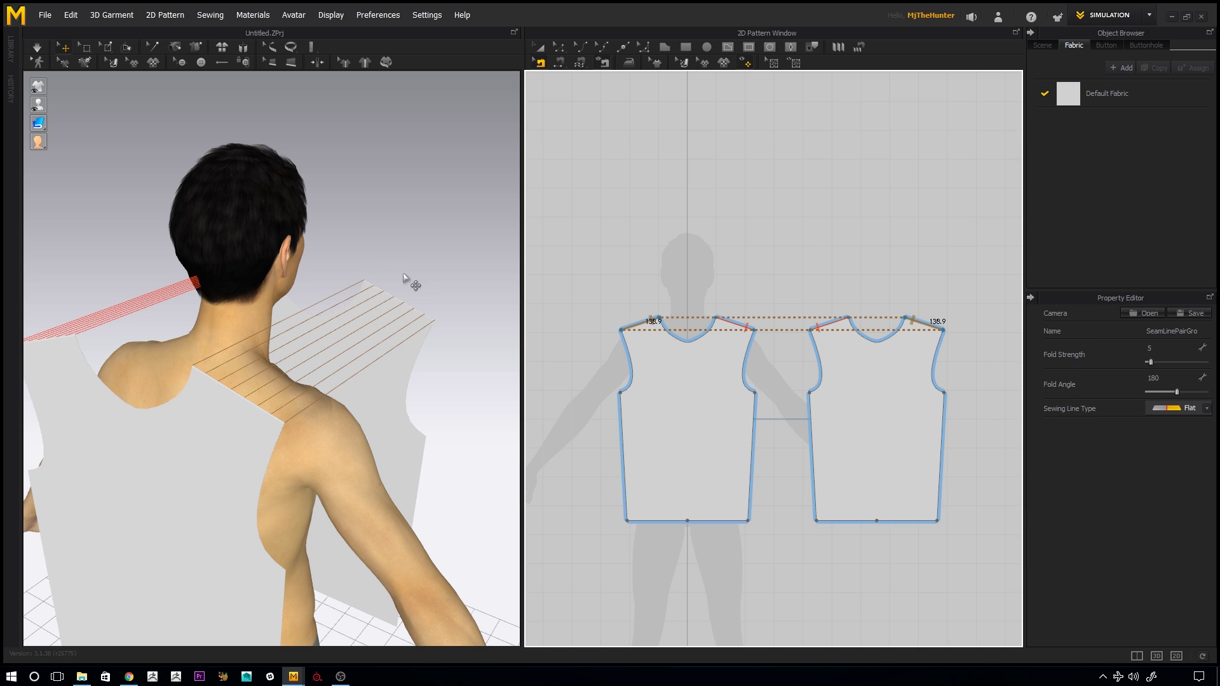
Step: Run the simulation to drape the shoulder-sewn pieces on the avatar and inspect them from the front
{"action": "right_click_drag", "start_coordinate": [401, 277], "coordinate": [443, 279]}
{"action": "key", "text": "space"}
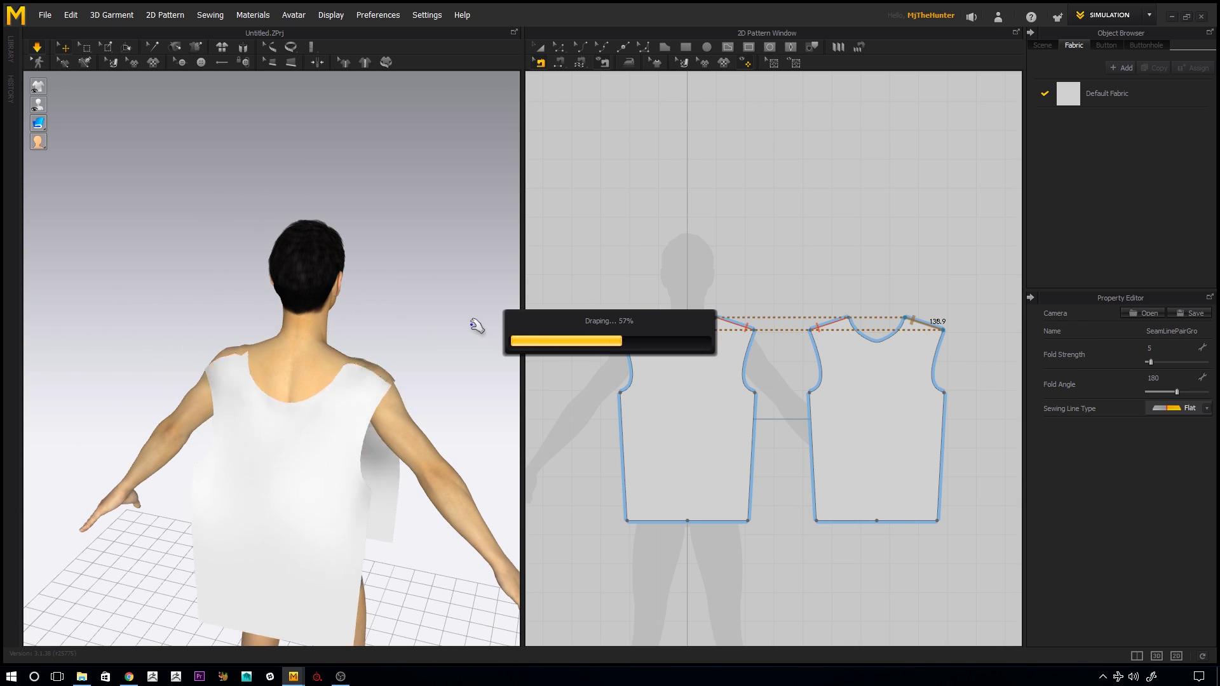
{"action": "right_click_drag", "start_coordinate": [432, 349], "coordinate": [280, 318]}
{"action": "middle_click_drag", "start_coordinate": [280, 318], "coordinate": [264, 245]}
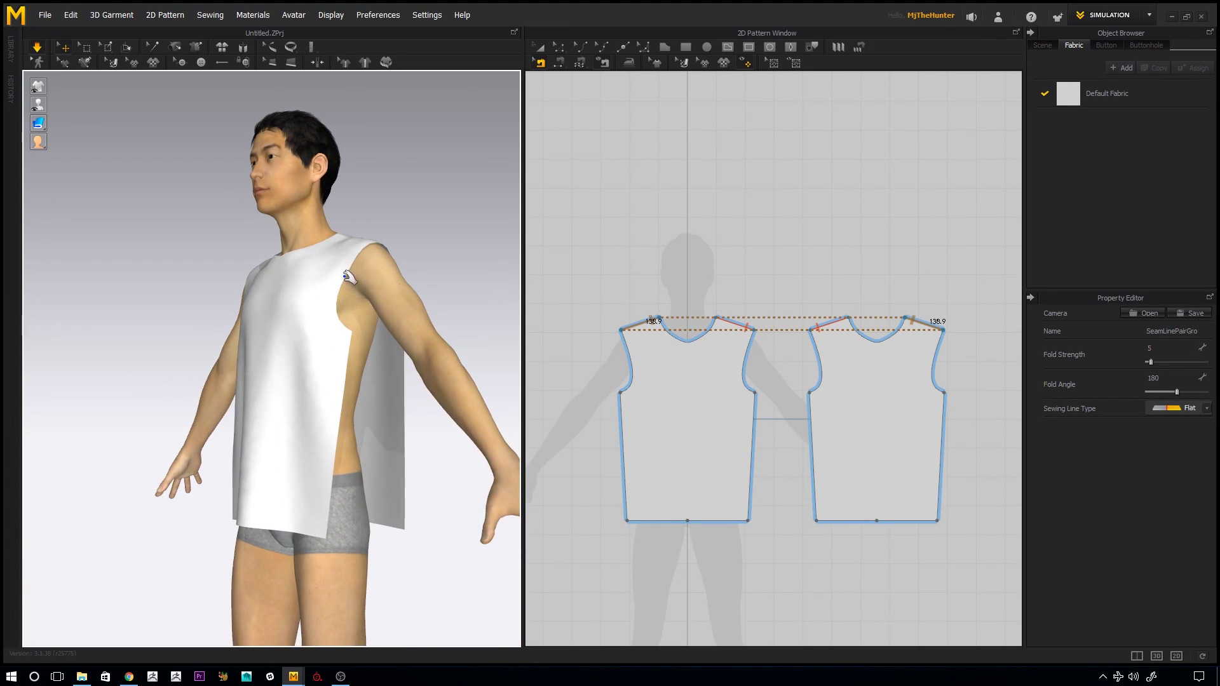
Step: Sew the facing side edges of the back and front pieces below the armholes to form the avatar's left side seam
{"action": "middle_click_drag", "start_coordinate": [794, 366], "coordinate": [756, 323]}
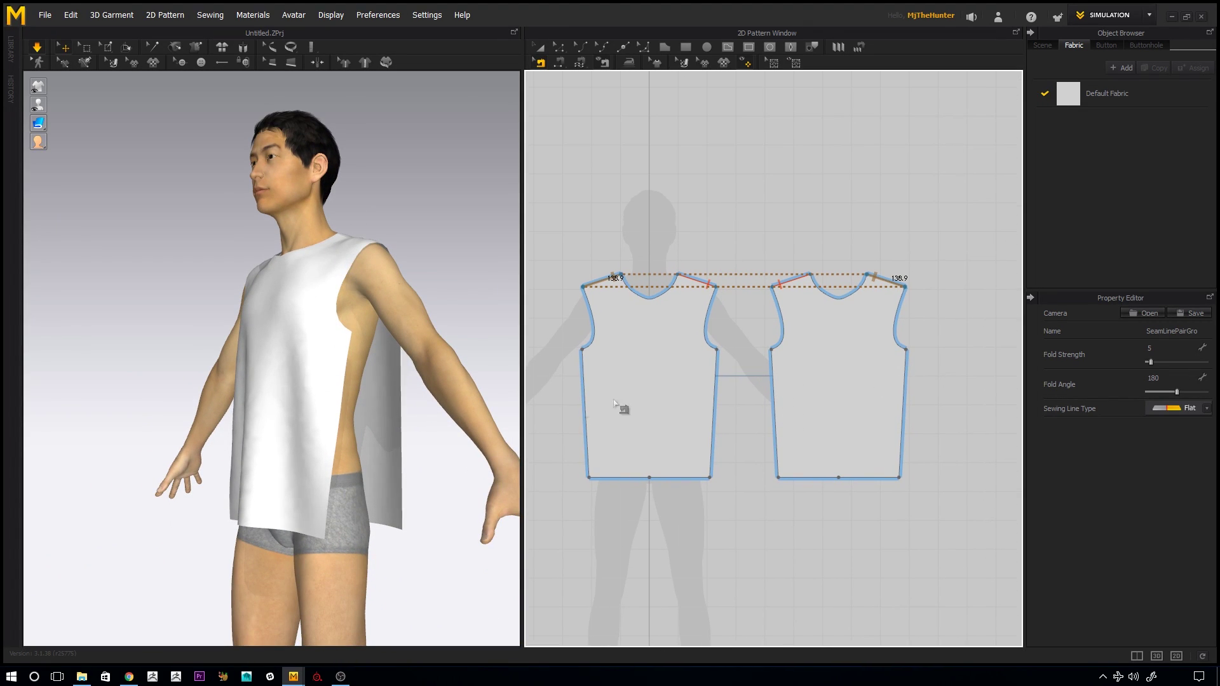
{"action": "right_click_drag", "start_coordinate": [758, 390], "coordinate": [777, 391]}
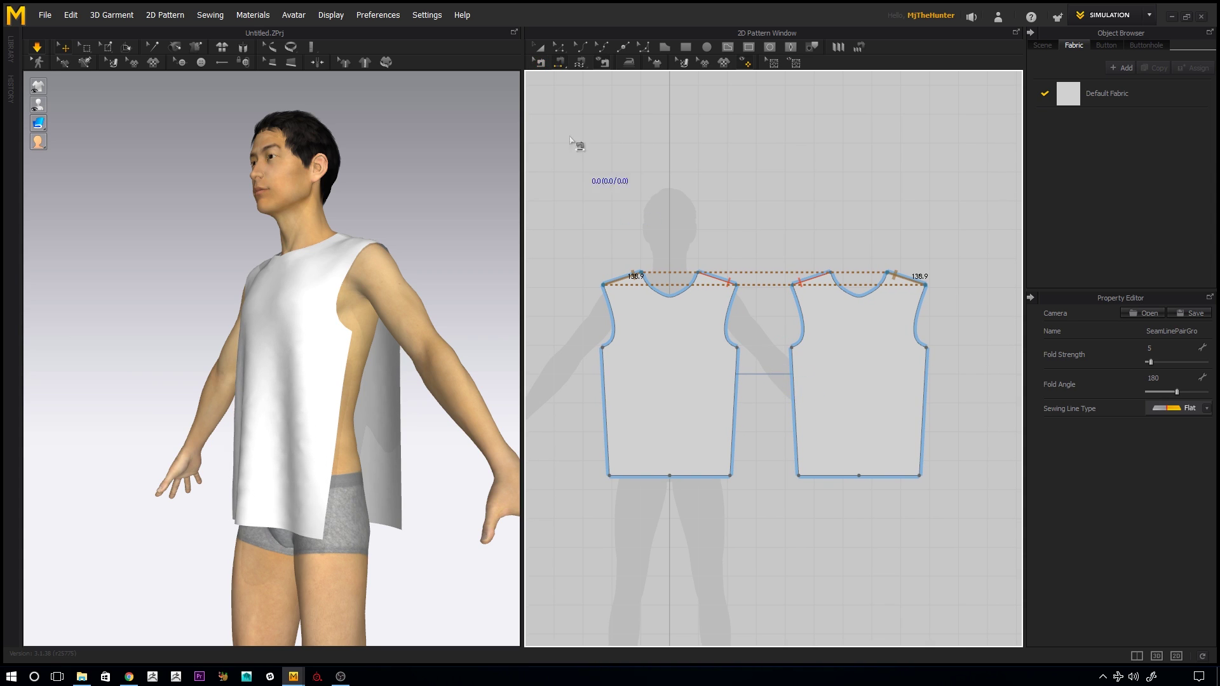
{"action": "left_click", "coordinate": [794, 393]}
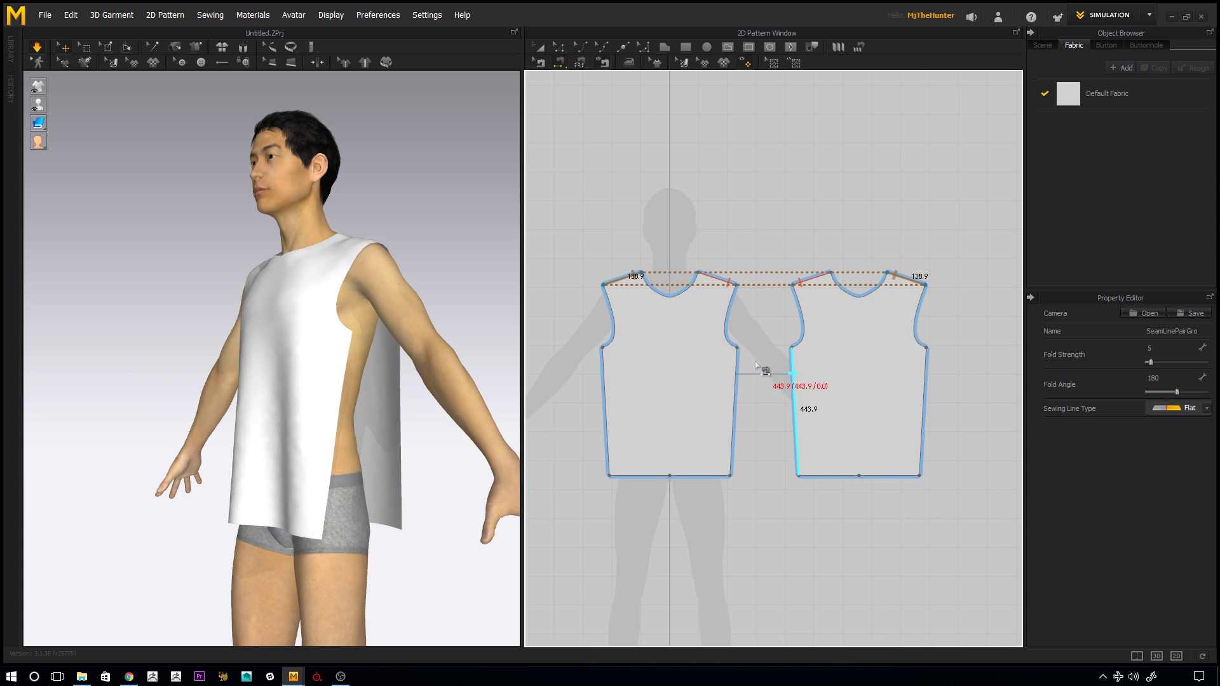
{"action": "left_click", "coordinate": [737, 394]}
Step: Sew the outer side edges of the back and front pieces together to form the avatar's right side seam
{"action": "right_click_drag", "start_coordinate": [313, 371], "coordinate": [499, 363]}
{"action": "left_click", "coordinate": [925, 376]}
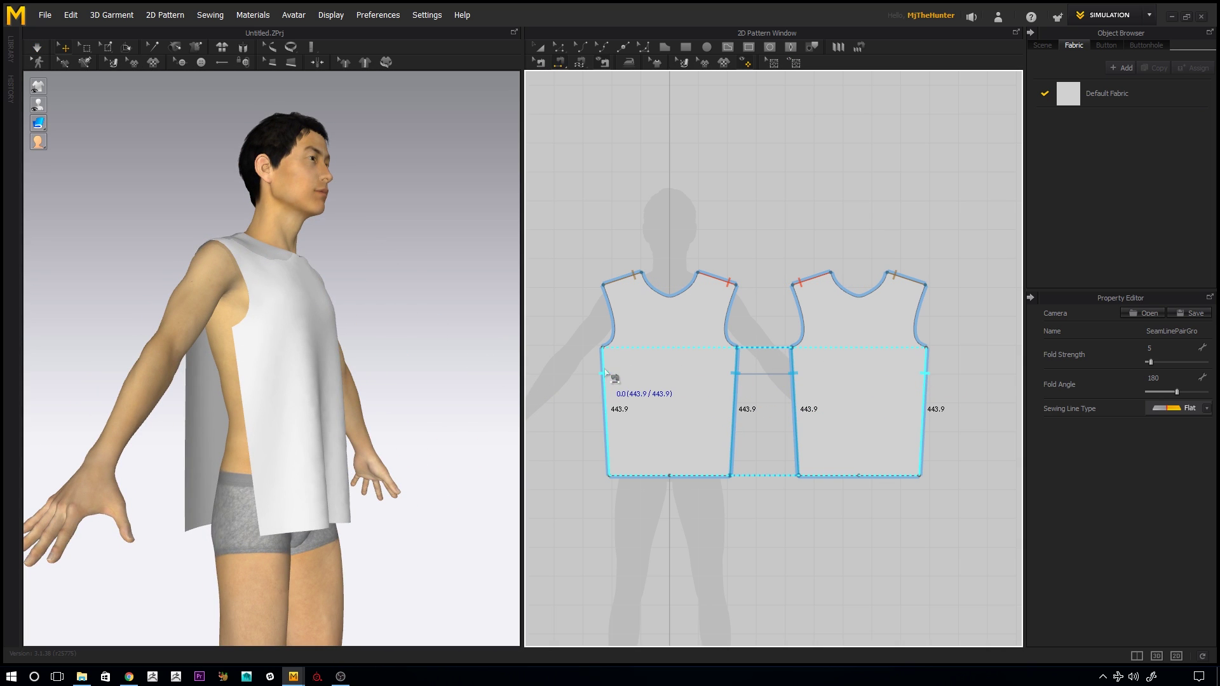
{"action": "left_click", "coordinate": [605, 380]}
Step: Run the simulation to drape the shirt with both side seams sewn and inspect it from the side
{"action": "right_click_drag", "start_coordinate": [444, 318], "coordinate": [418, 329]}
{"action": "key", "text": "space"}
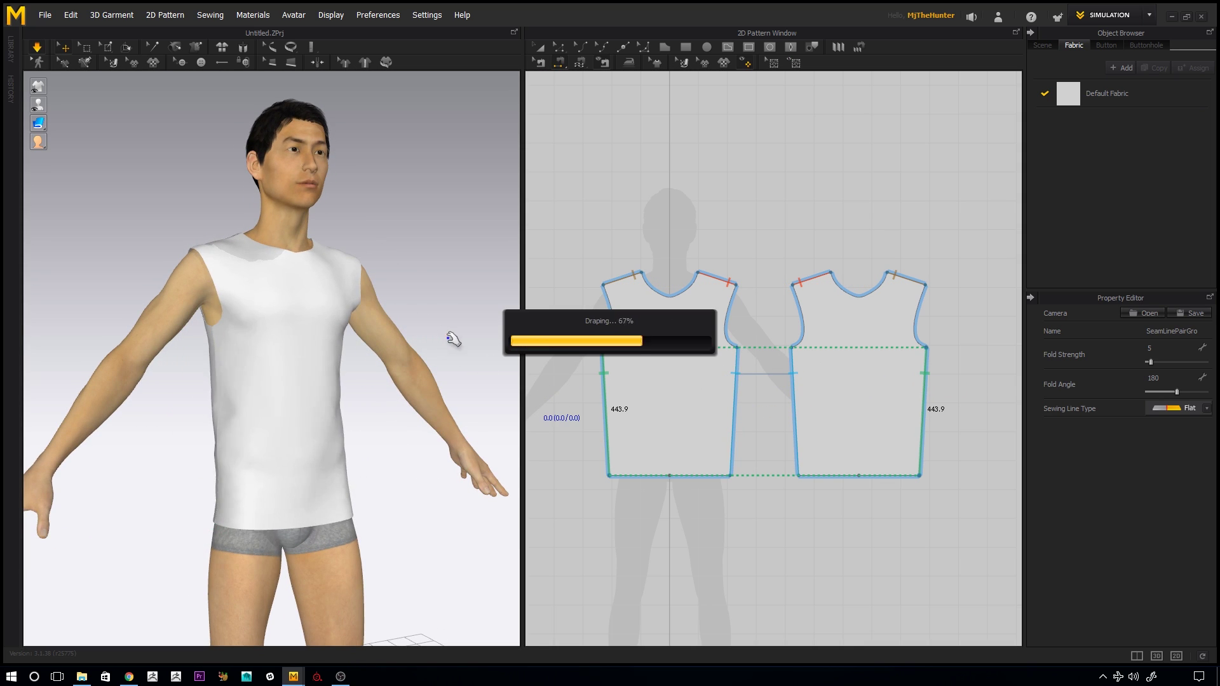
{"action": "right_click_drag", "start_coordinate": [392, 405], "coordinate": [329, 363]}
{"action": "middle_click_drag", "start_coordinate": [764, 353], "coordinate": [782, 313]}
{"action": "scroll", "coordinate": [781, 314], "scroll_direction": "up", "scroll_amount": 1}
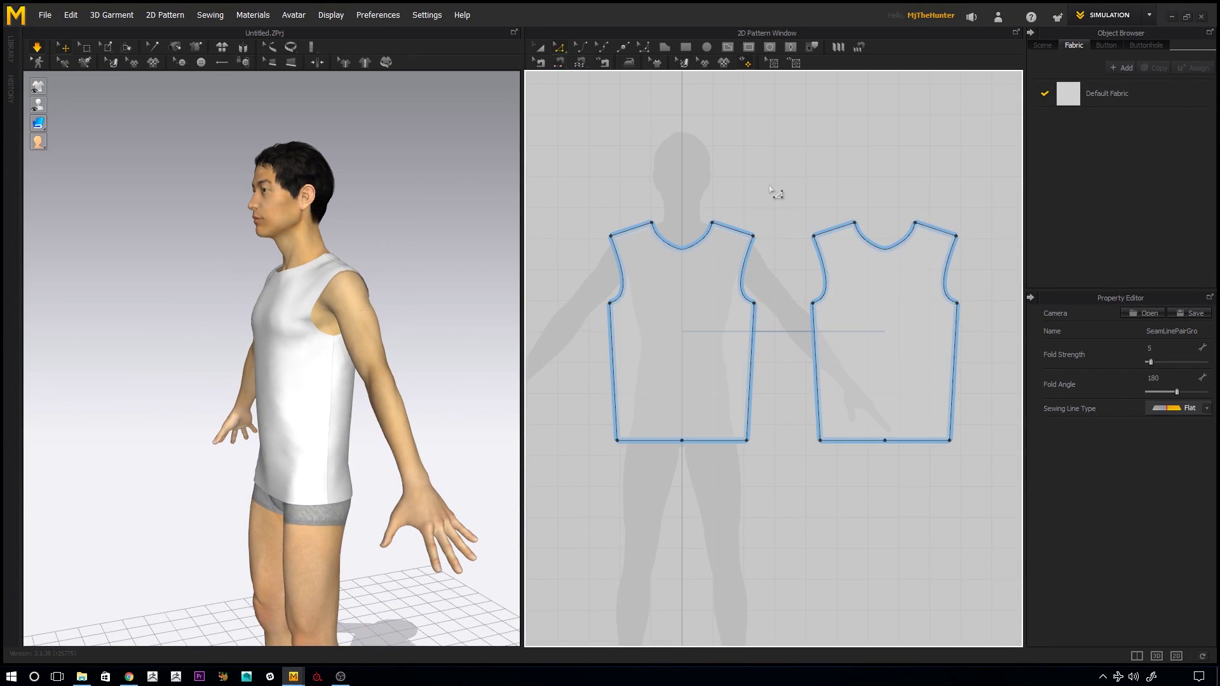
{"action": "key", "text": "z"}
{"action": "left_click_drag", "start_coordinate": [739, 458], "coordinate": [740, 457]}
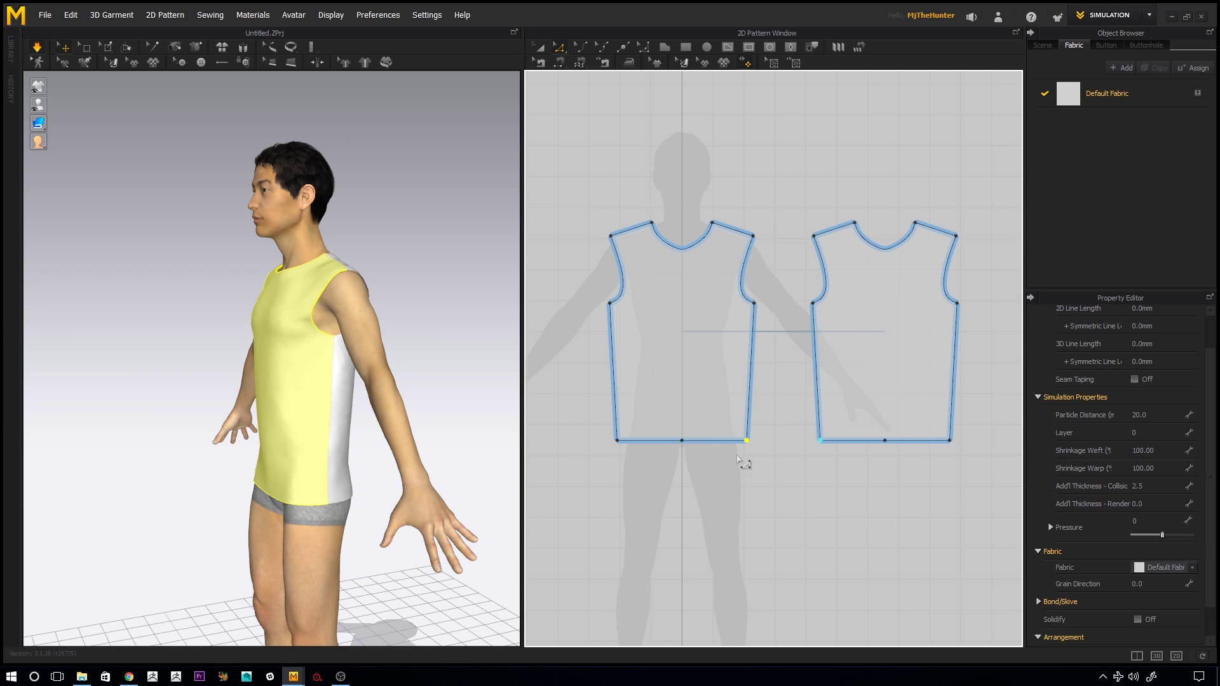
{"action": "scroll", "coordinate": [755, 454], "scroll_direction": "up", "scroll_amount": 1}
{"action": "middle_click_drag", "start_coordinate": [758, 470], "coordinate": [780, 456]}
{"action": "key", "text": "a"}
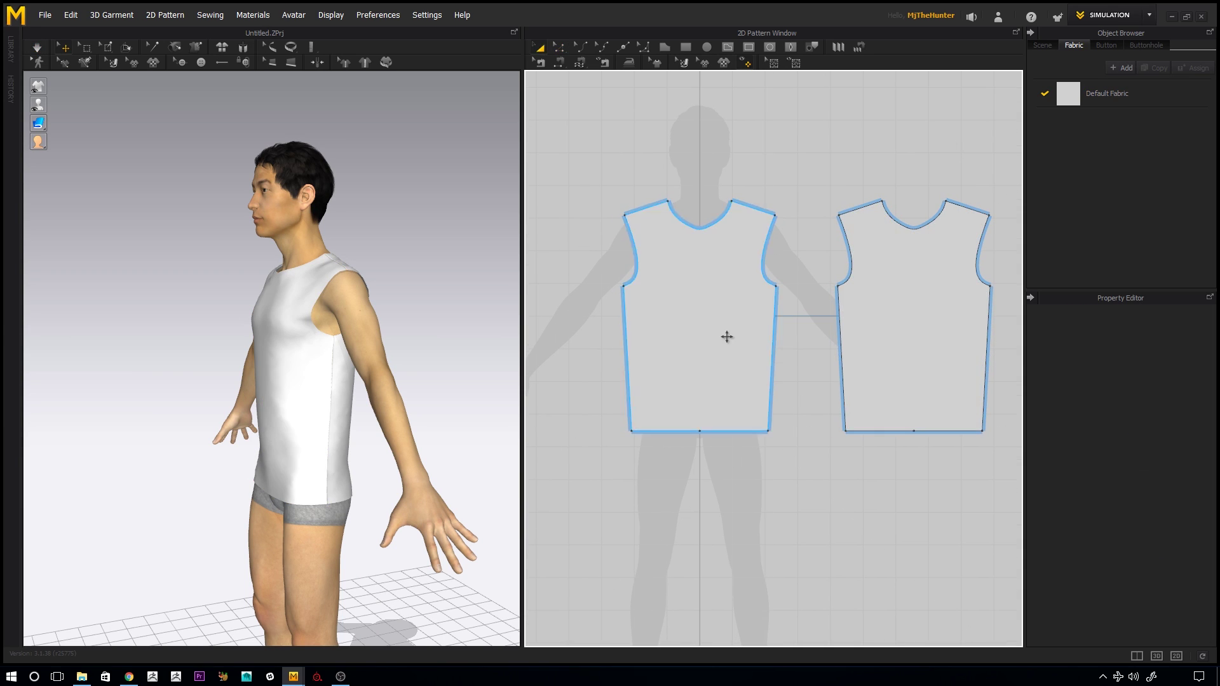
{"action": "left_click", "coordinate": [735, 342]}
{"action": "right_click", "coordinate": [741, 341]}
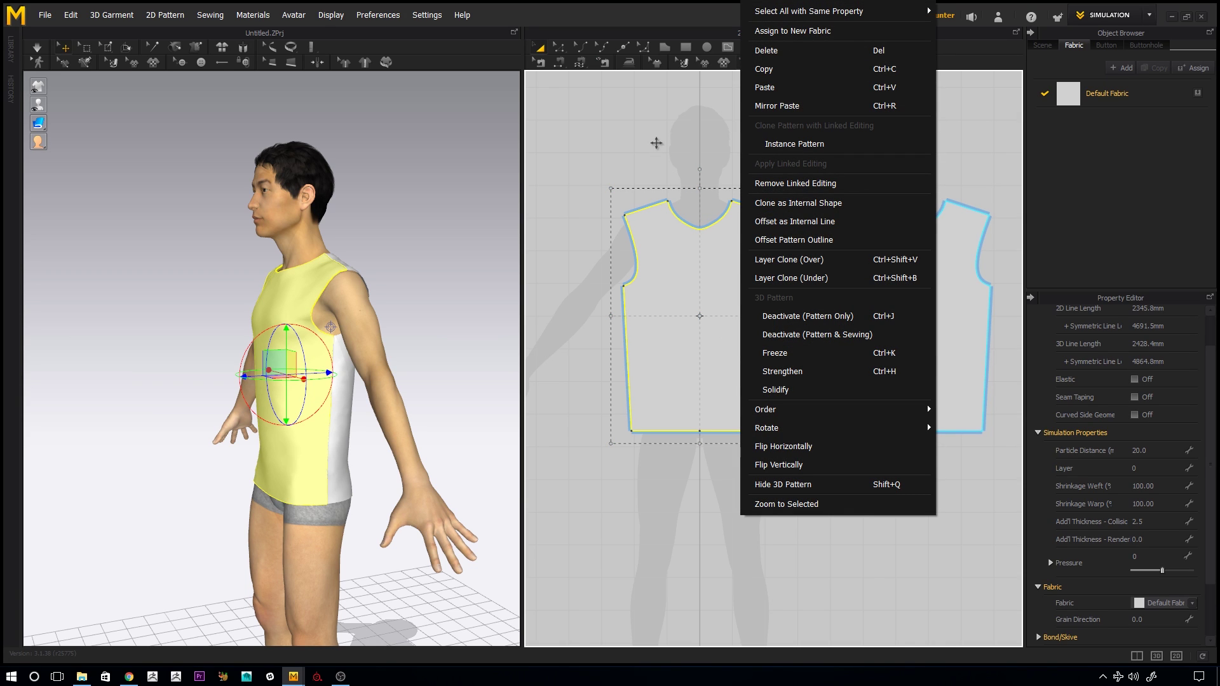
{"action": "left_click", "coordinate": [666, 118]}
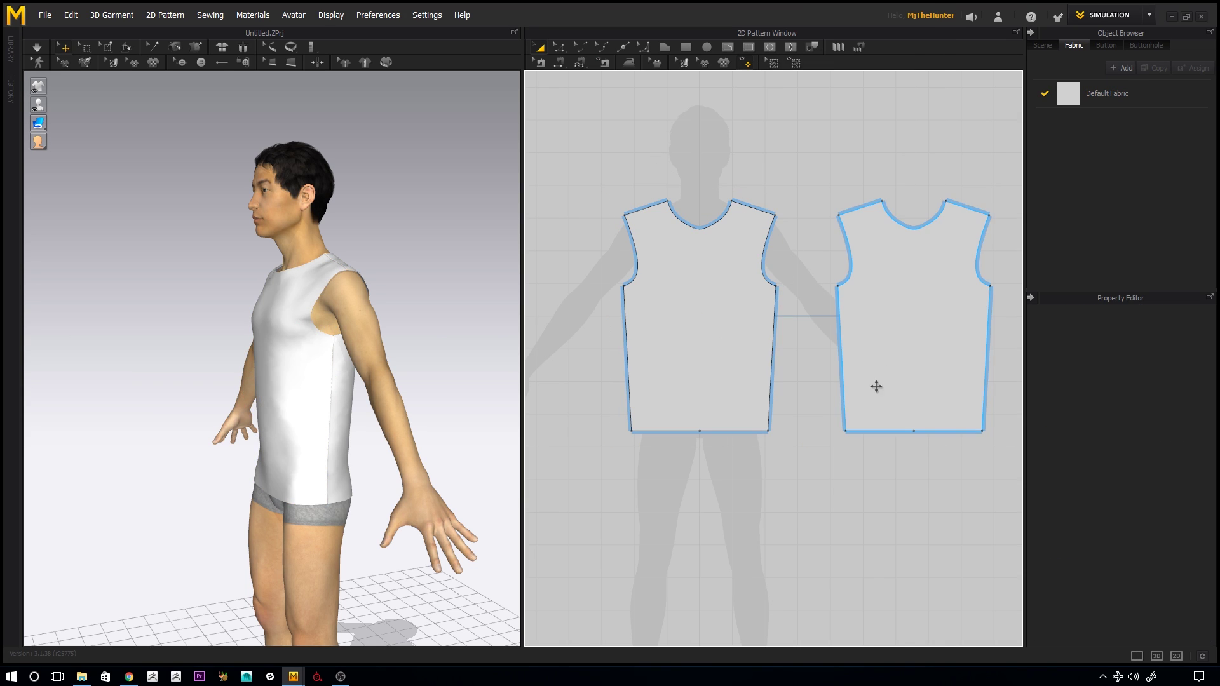
{"action": "left_click_drag", "start_coordinate": [768, 432], "coordinate": [799, 440]}
{"action": "key", "text": "ctrl+z"}
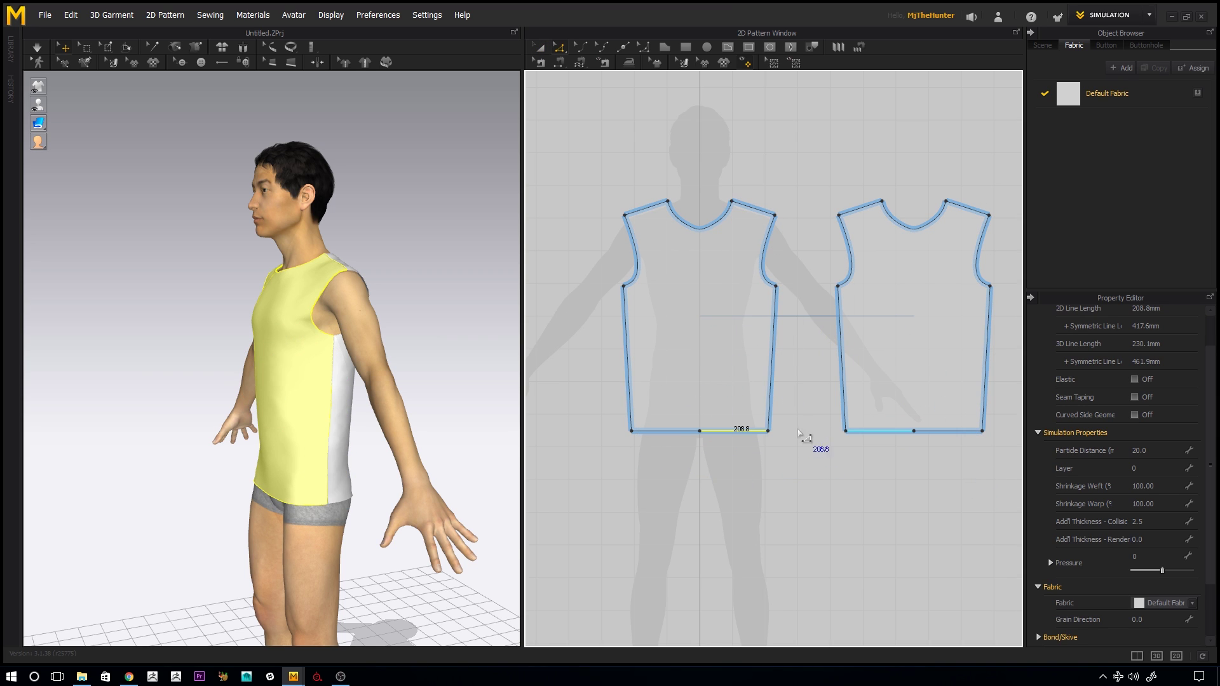
Step: Widen the hem of the linked front and back pieces to about 219 mm per half by nudging the front piece's lower corners outward
{"action": "left_click", "coordinate": [791, 442]}
{"action": "left_click", "coordinate": [768, 432]}
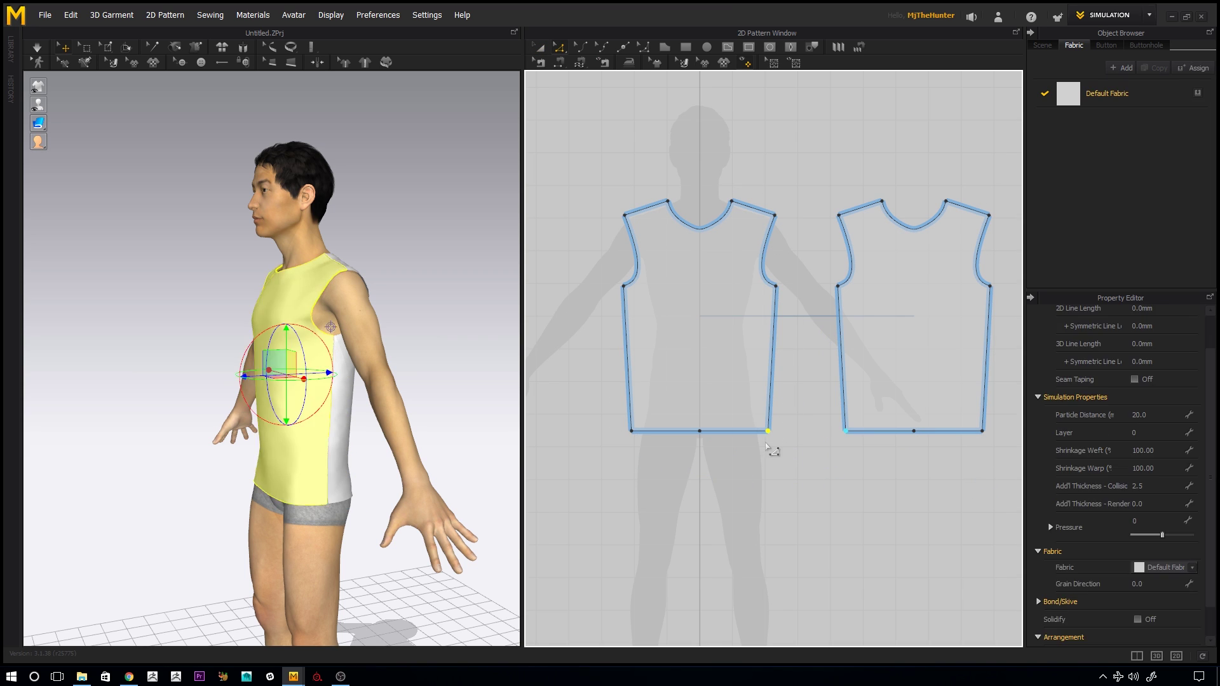
{"action": "right_click_drag", "start_coordinate": [371, 382], "coordinate": [273, 401]}
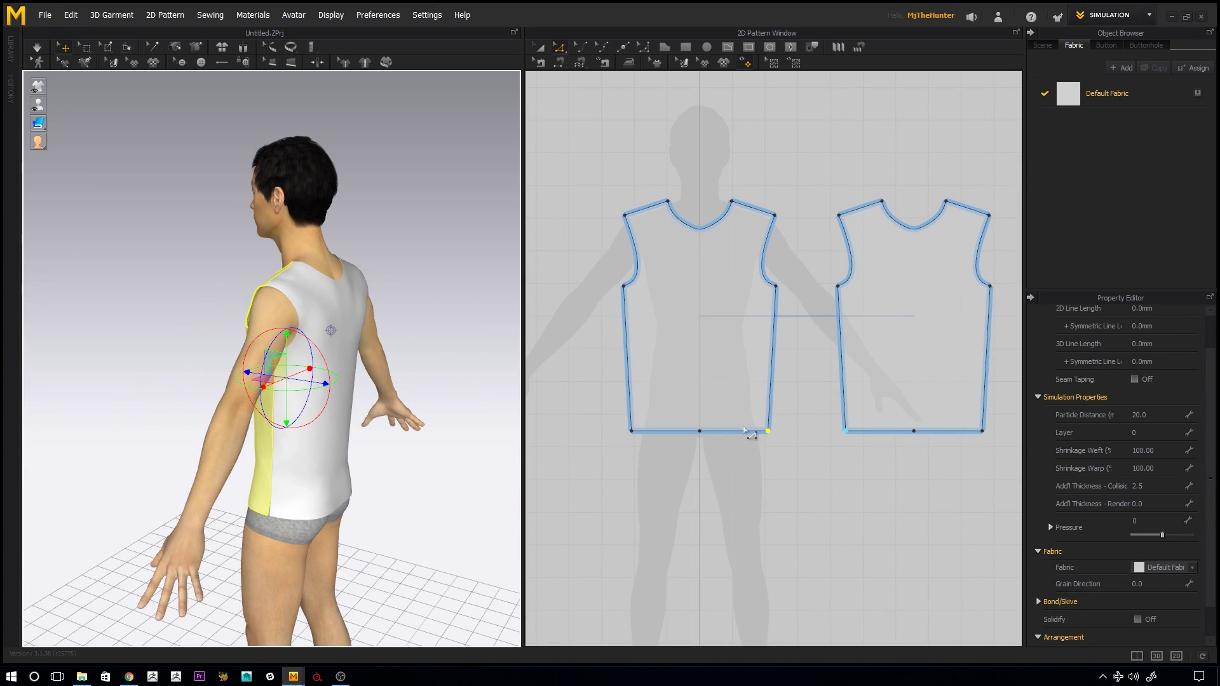
{"action": "scroll", "coordinate": [764, 473], "scroll_direction": "up", "scroll_amount": 2}
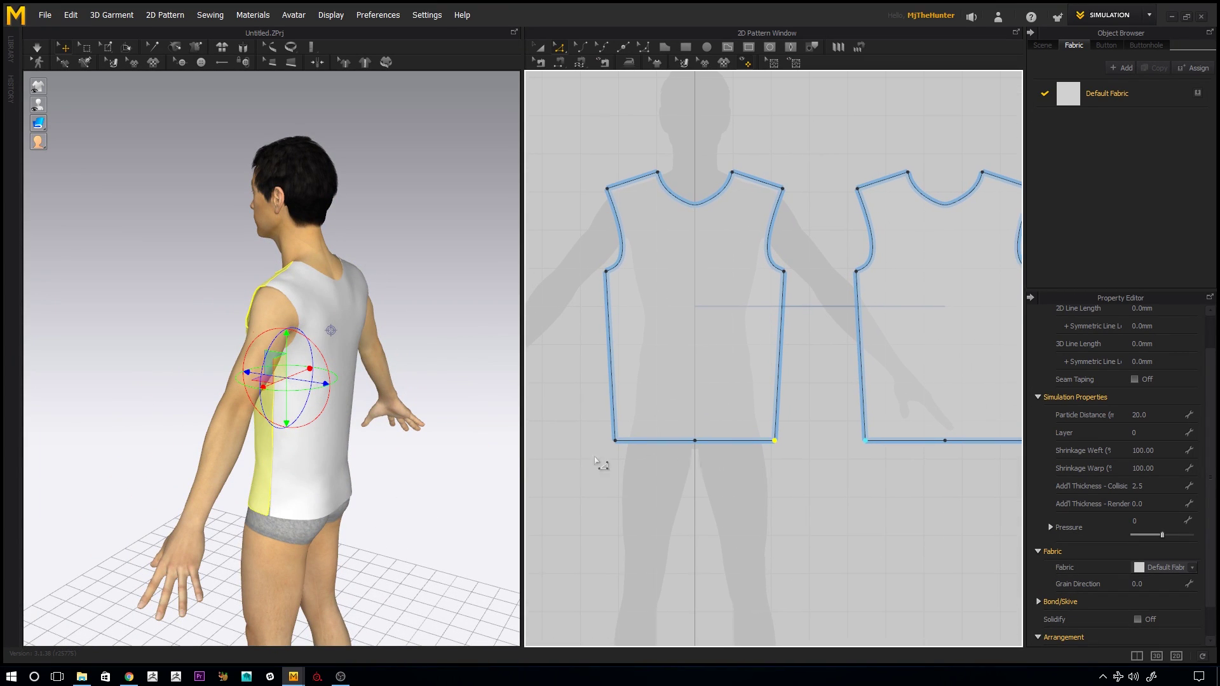
{"action": "right_click_drag", "start_coordinate": [351, 448], "coordinate": [420, 438]}
{"action": "scroll", "coordinate": [389, 475], "scroll_direction": "up", "scroll_amount": 4}
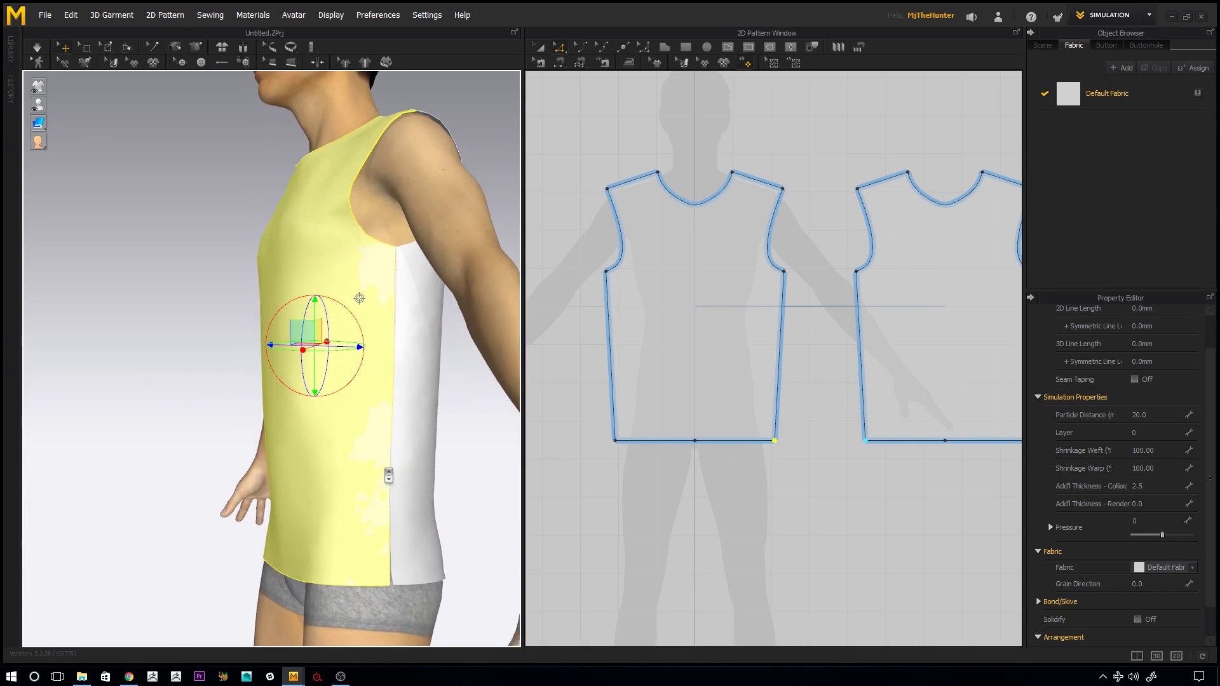
{"action": "middle_click_drag", "start_coordinate": [389, 475], "coordinate": [373, 422]}
{"action": "scroll", "coordinate": [409, 465], "scroll_direction": "up", "scroll_amount": 2}
{"action": "right_click_drag", "start_coordinate": [395, 495], "coordinate": [427, 503]}
{"action": "scroll", "coordinate": [684, 427], "scroll_direction": "down", "scroll_amount": 2}
{"action": "key", "text": "Right"}
{"action": "key", "text": "Right"}
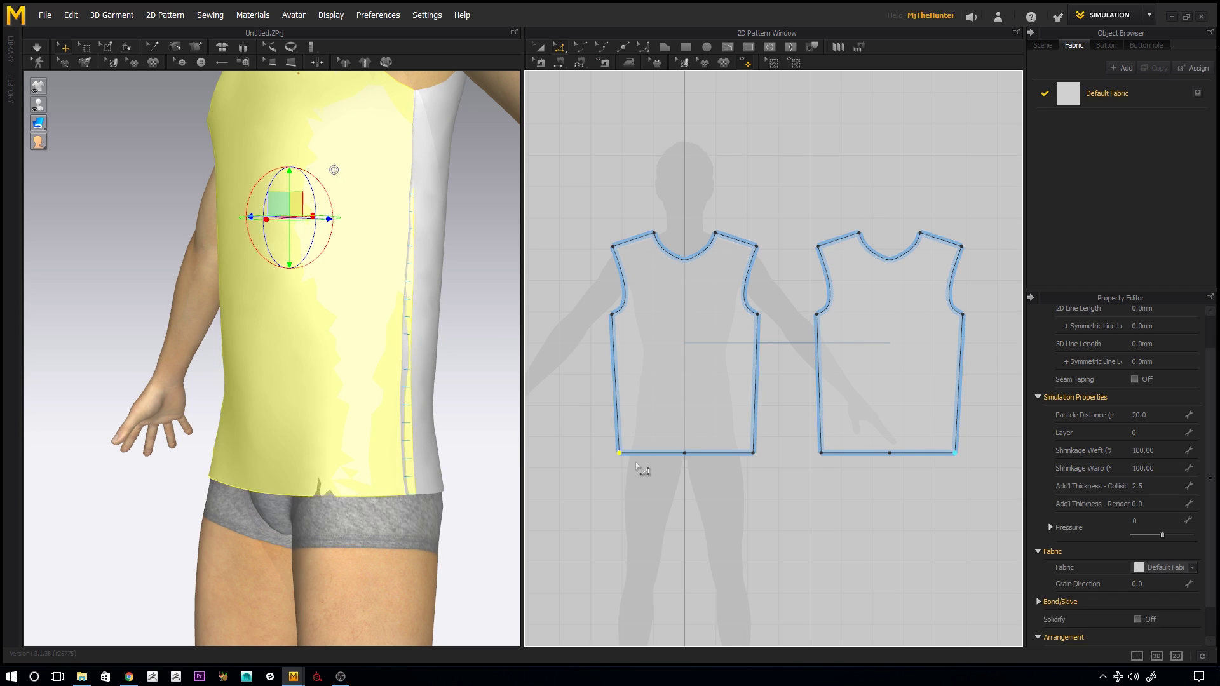
{"action": "key", "text": "Left"}
Step: Run the simulation to drape the shirt with the widened hem, inspect it around the avatar, and stop the simulation
{"action": "scroll", "coordinate": [479, 430], "scroll_direction": "down", "scroll_amount": 3}
{"action": "right_click_drag", "start_coordinate": [478, 430], "coordinate": [434, 364]}
{"action": "left_click", "coordinate": [425, 372]}
{"action": "key", "text": "space"}
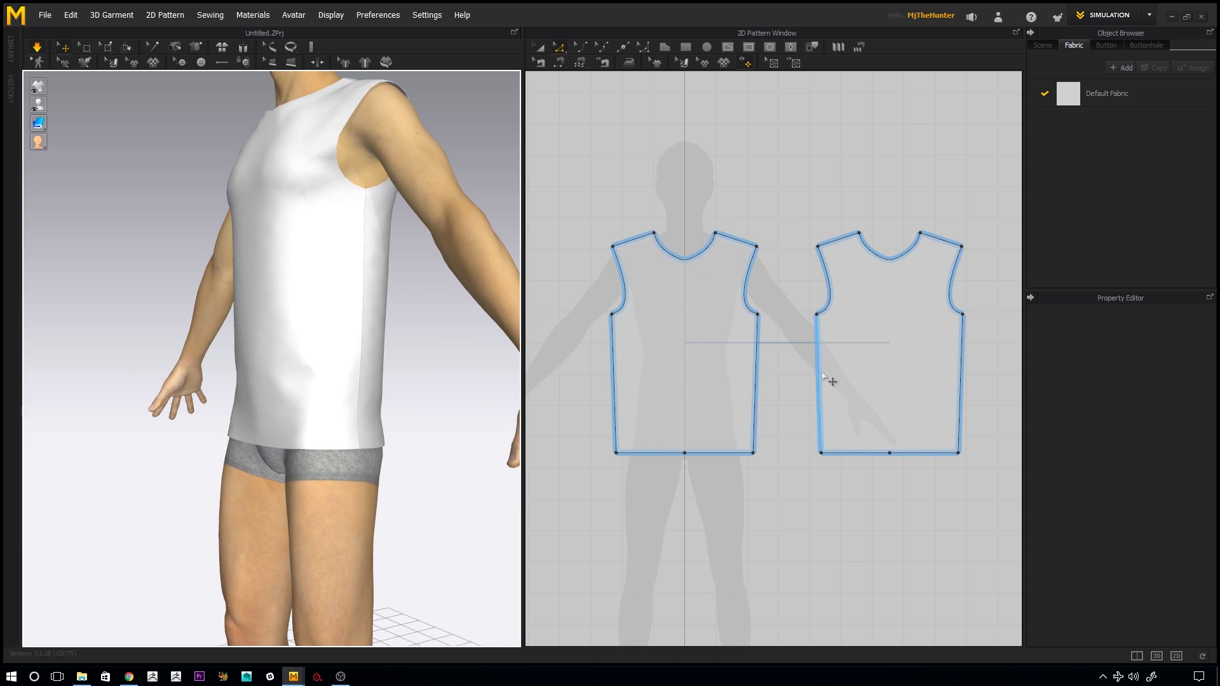
{"action": "scroll", "coordinate": [443, 371], "scroll_direction": "down", "scroll_amount": 3}
{"action": "right_click_drag", "start_coordinate": [410, 361], "coordinate": [438, 346]}
{"action": "middle_click_drag", "start_coordinate": [438, 347], "coordinate": [458, 404]}
{"action": "right_click_drag", "start_coordinate": [458, 404], "coordinate": [458, 396]}
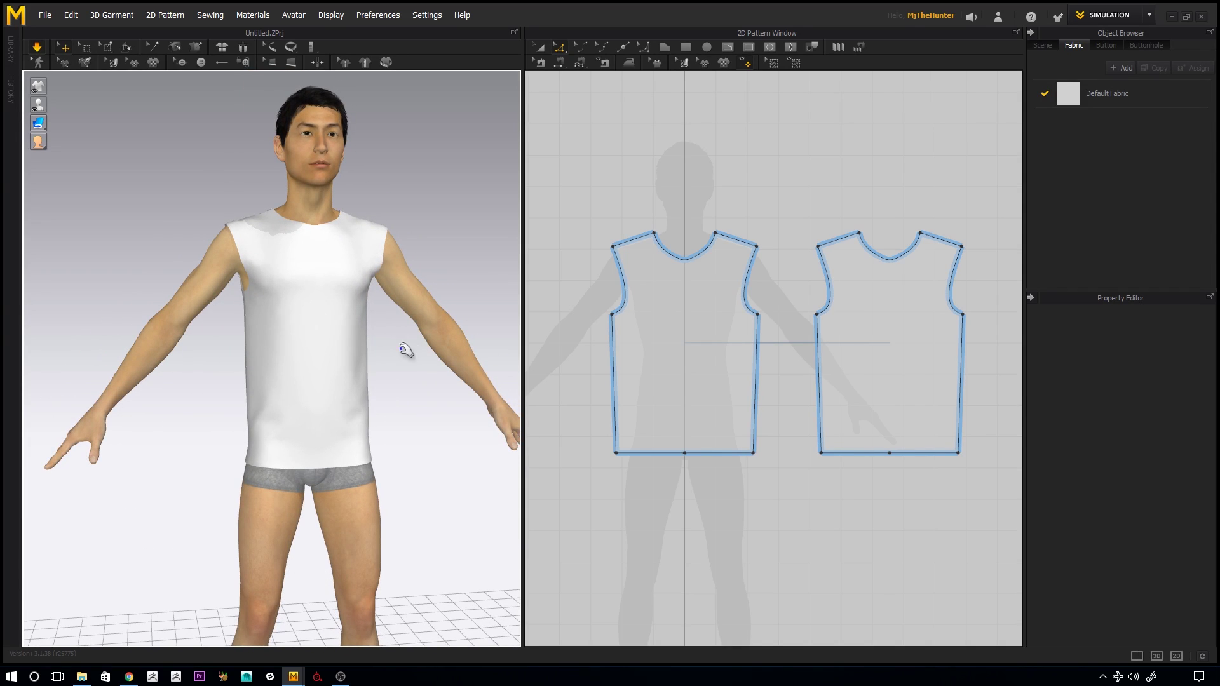
{"action": "right_click_drag", "start_coordinate": [403, 349], "coordinate": [372, 429]}
{"action": "scroll", "coordinate": [785, 357], "scroll_direction": "down", "scroll_amount": 1}
{"action": "middle_click_drag", "start_coordinate": [784, 357], "coordinate": [728, 384]}
{"action": "scroll", "coordinate": [731, 388], "scroll_direction": "down", "scroll_amount": 1}
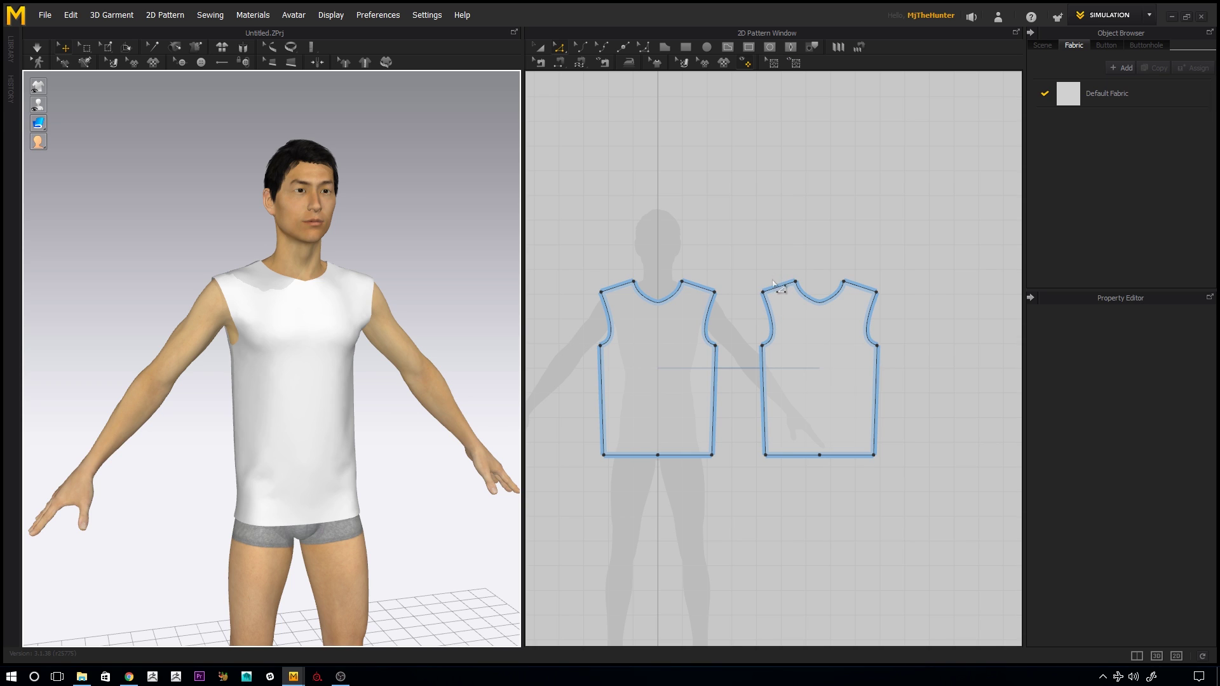
{"action": "right_click_drag", "start_coordinate": [848, 269], "coordinate": [710, 303]}
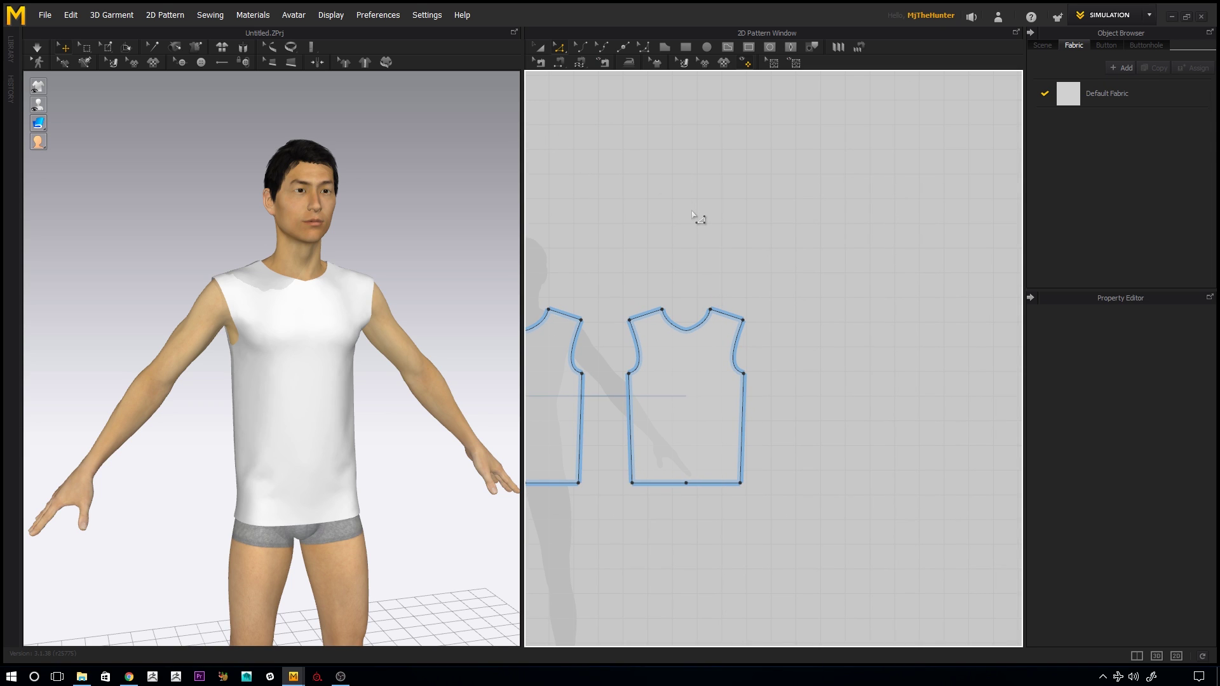
{"action": "left_click", "coordinate": [666, 49]}
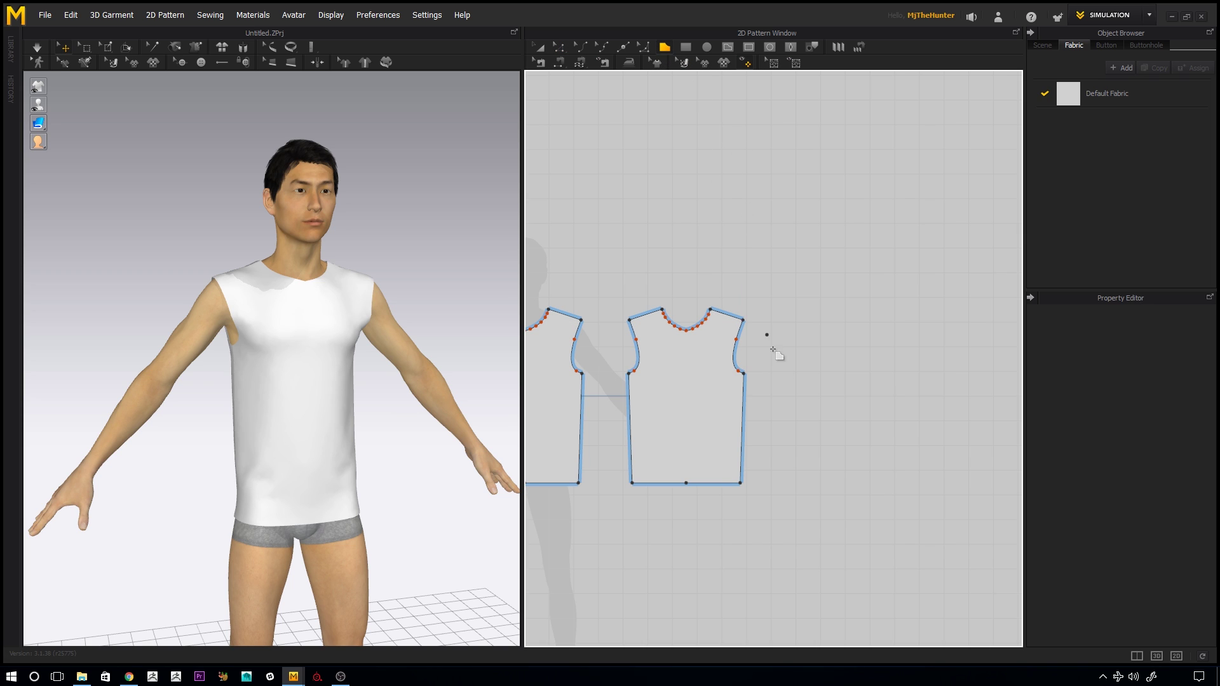
{"action": "mouse_move", "coordinate": [779, 373]}
{"action": "middle_mouse_down"}
{"action": "mouse_move", "coordinate": [739, 366]}
{"action": "mouse_move", "coordinate": [780, 362]}
{"action": "middle_mouse_up"}
{"action": "key", "text": "a"}
Step: Draw a rectangular sleeve piece about 437 mm wide and 206 mm high in the empty area beside the back piece
{"action": "left_click", "coordinate": [665, 47]}
{"action": "right_click_drag", "start_coordinate": [823, 327], "coordinate": [788, 337]}
{"action": "scroll", "coordinate": [788, 336], "scroll_direction": "up", "scroll_amount": 2}
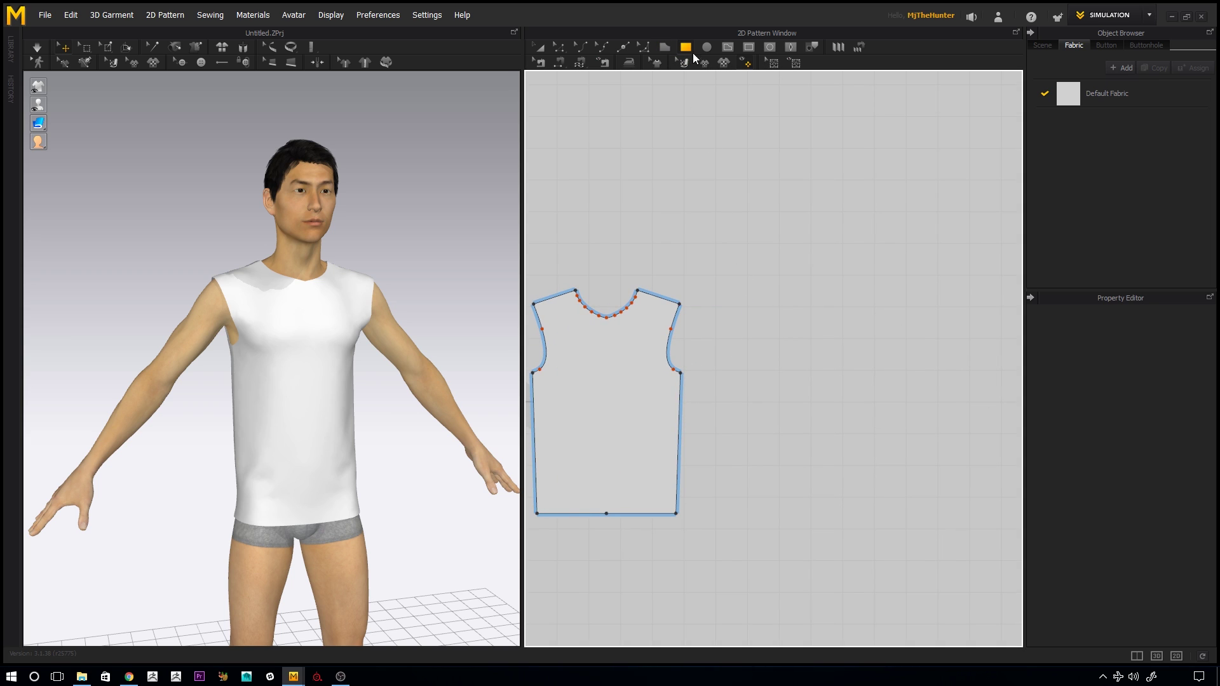
{"action": "left_click_drag", "start_coordinate": [742, 310], "coordinate": [880, 374]}
{"action": "key", "text": "a"}
{"action": "left_click", "coordinate": [806, 255]}
{"action": "middle_click_drag", "start_coordinate": [782, 264], "coordinate": [840, 256]}
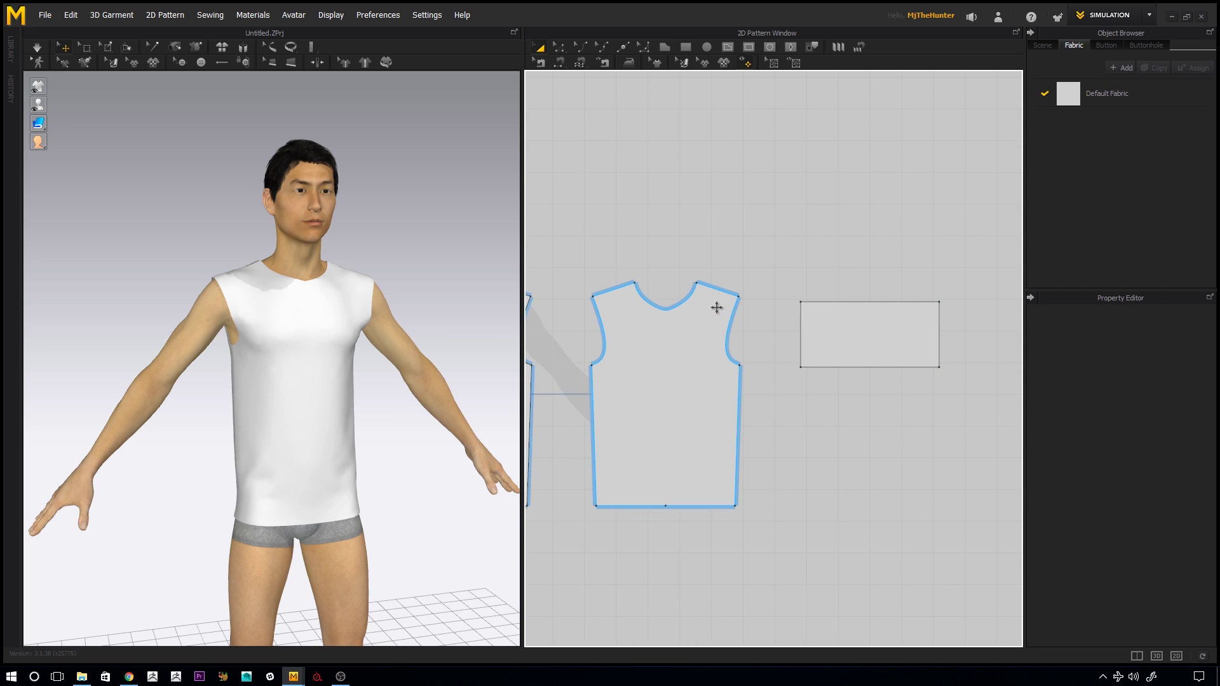
Step: Show the line lengths on all pattern pieces
{"action": "middle_click_drag", "start_coordinate": [630, 385], "coordinate": [681, 389]}
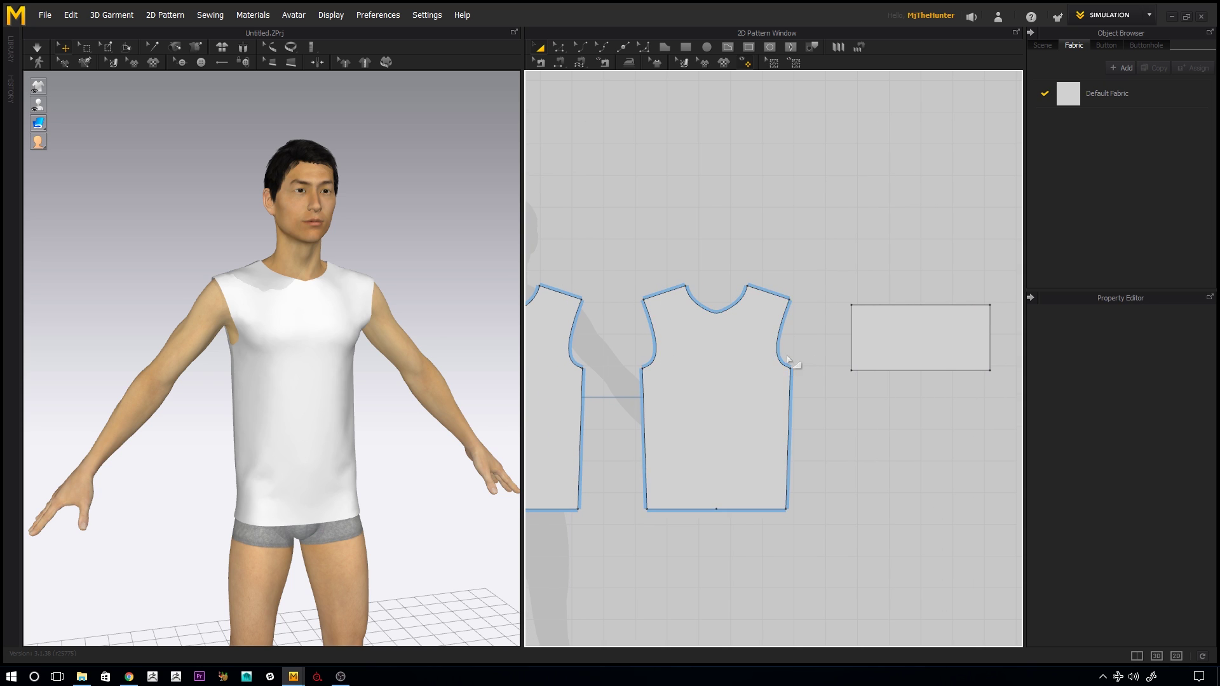
{"action": "scroll", "coordinate": [786, 363], "scroll_direction": "up", "scroll_amount": 5}
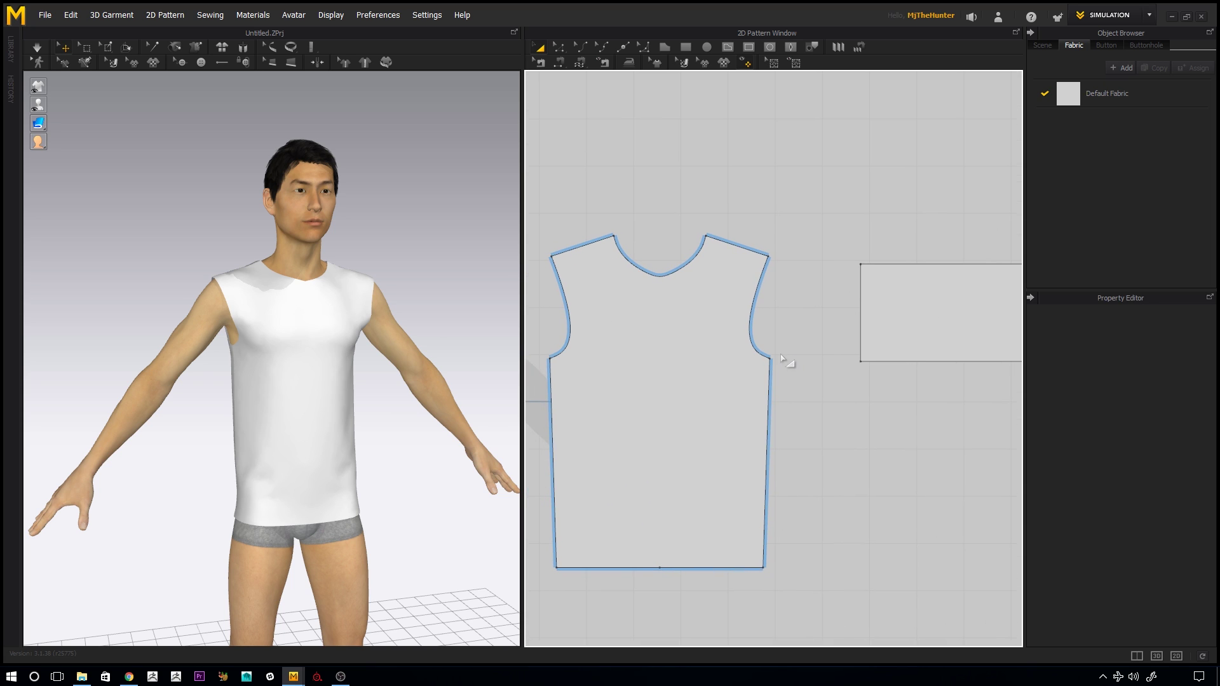
{"action": "key", "text": "shift+l"}
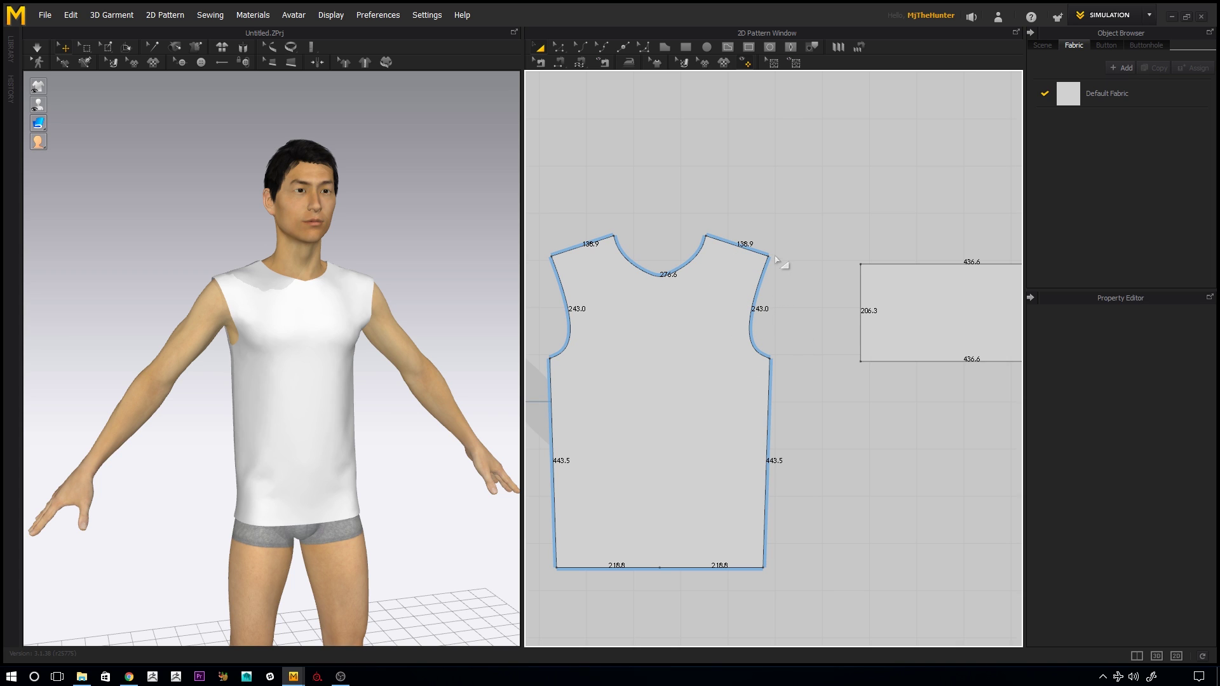
{"action": "right_click_drag", "start_coordinate": [787, 351], "coordinate": [843, 347]}
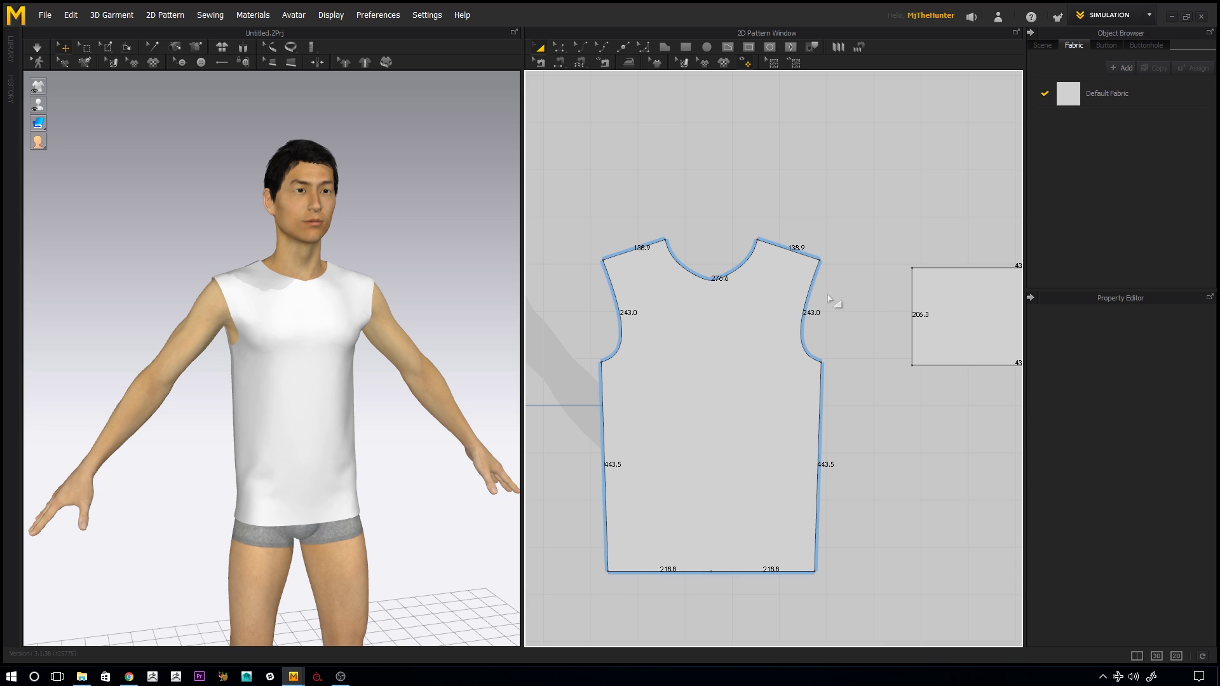
{"action": "scroll", "coordinate": [837, 313], "scroll_direction": "down", "scroll_amount": 5}
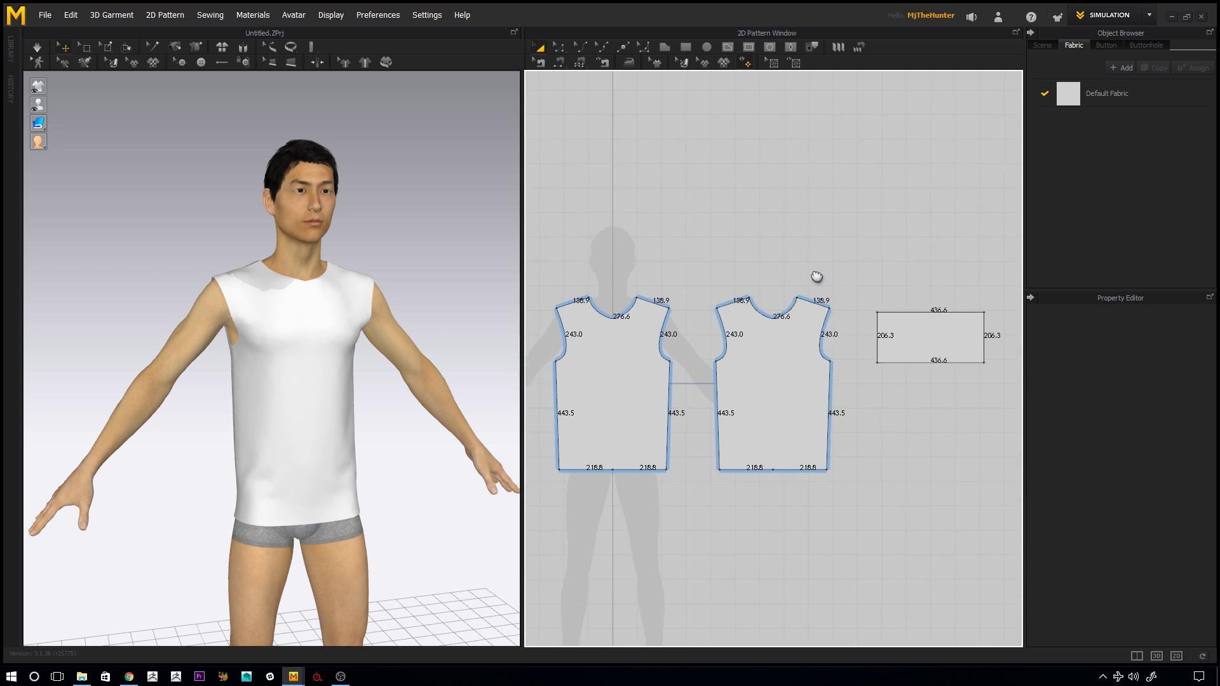
Step: Examine the armhole opening on the avatar and compare the armhole curve lengths with the upper edge of the rectangular sleeve piece
{"action": "right_click_drag", "start_coordinate": [419, 308], "coordinate": [344, 399]}
{"action": "scroll", "coordinate": [369, 341], "scroll_direction": "up", "scroll_amount": 1}
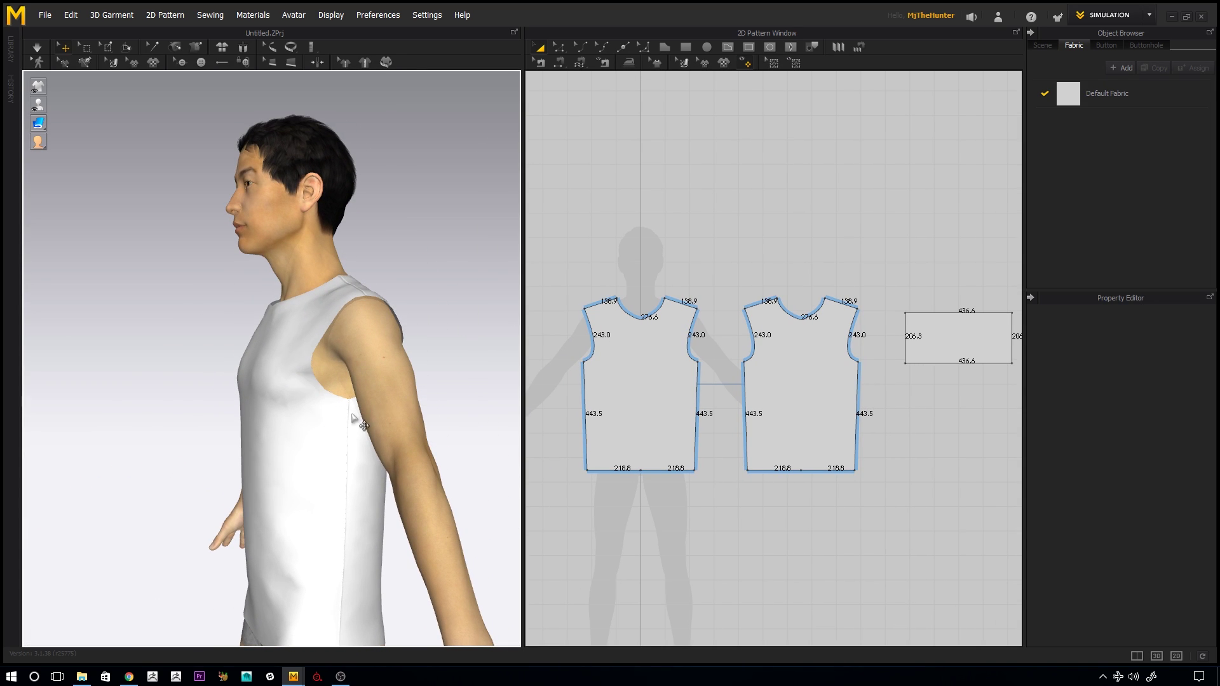
{"action": "scroll", "coordinate": [806, 311], "scroll_direction": "up", "scroll_amount": 2}
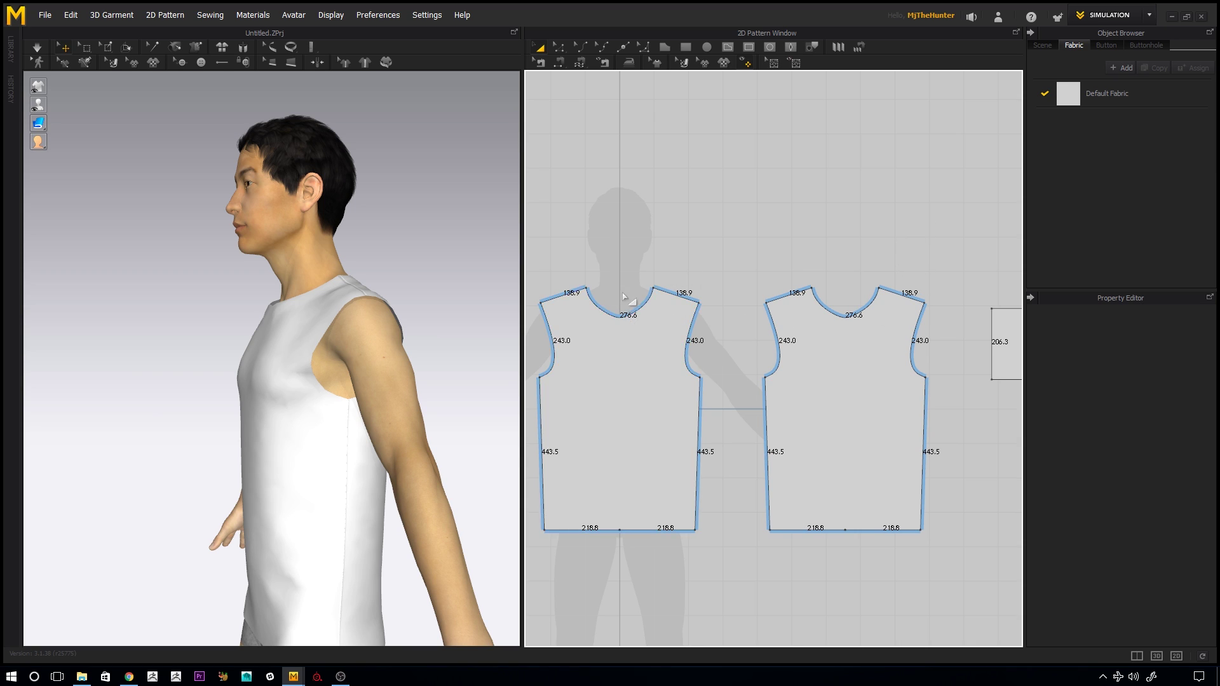
{"action": "right_click_drag", "start_coordinate": [399, 341], "coordinate": [381, 365]}
{"action": "middle_click_drag", "start_coordinate": [881, 300], "coordinate": [788, 312]}
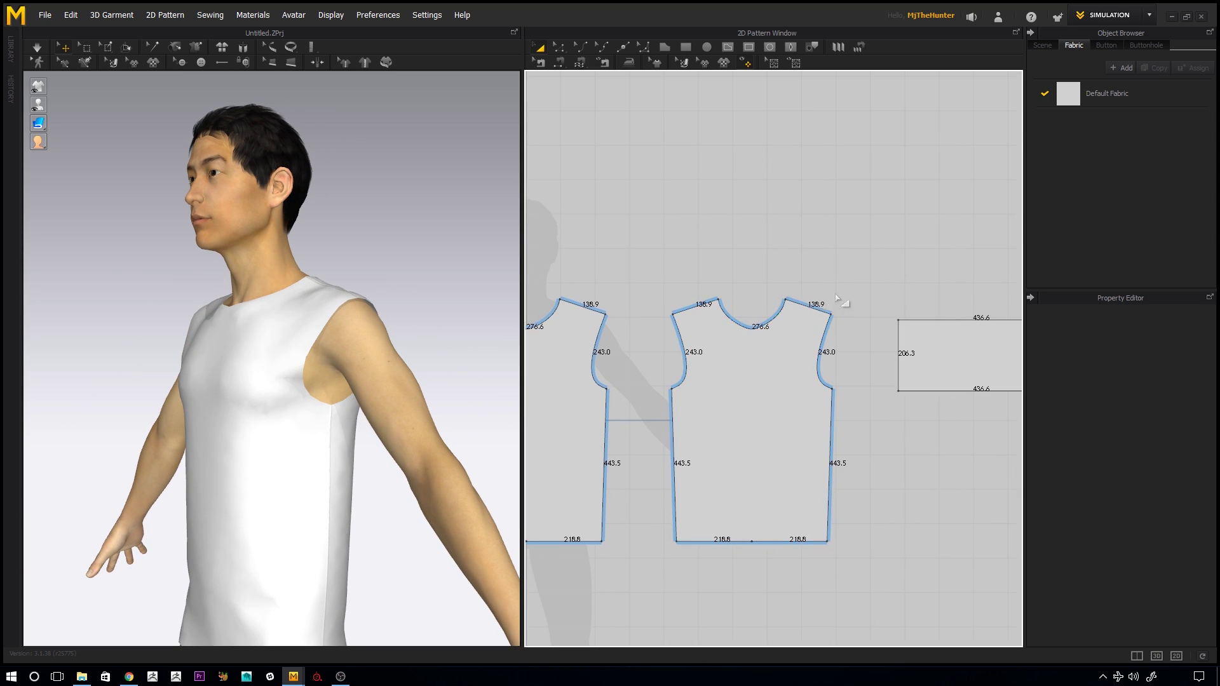
{"action": "middle_click_drag", "start_coordinate": [867, 295], "coordinate": [776, 261]}
{"action": "right_click_drag", "start_coordinate": [776, 261], "coordinate": [721, 324]}
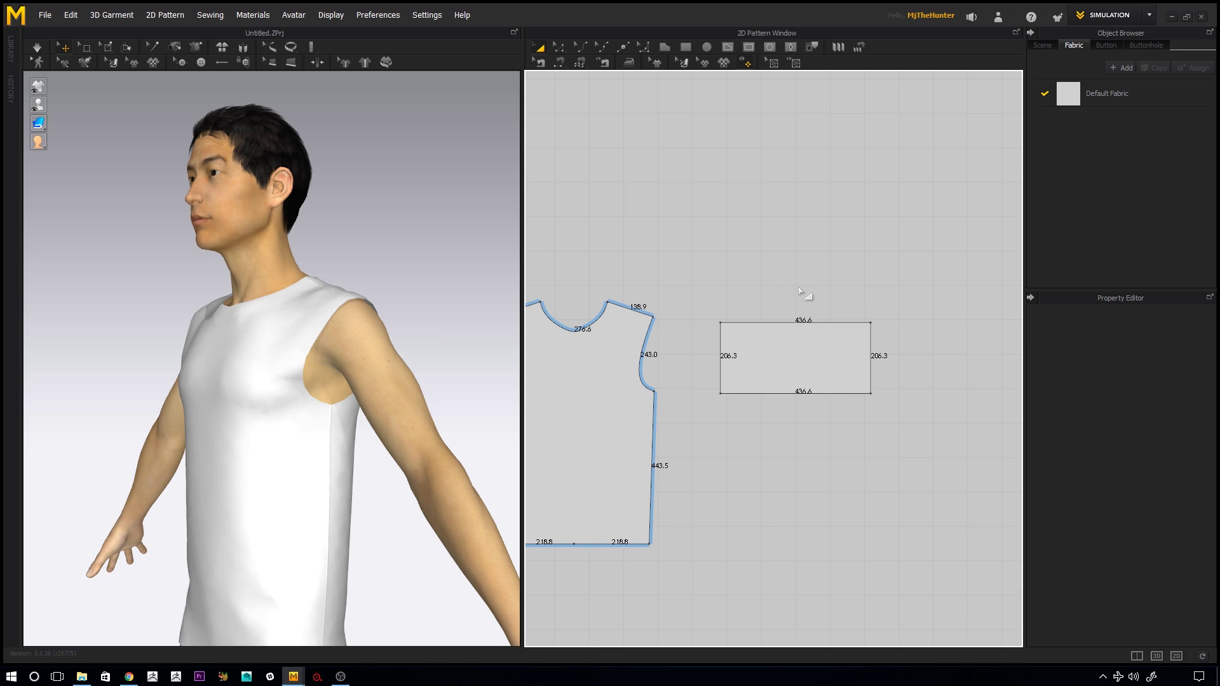
{"action": "right_click_drag", "start_coordinate": [434, 321], "coordinate": [466, 327]}
{"action": "scroll", "coordinate": [496, 328], "scroll_direction": "down", "scroll_amount": 2}
Step: Bend the rectangle's upper edge with curve points into a bell-shaped sleeve cap about 536 mm long along the curve
{"action": "middle_click_drag", "start_coordinate": [719, 371], "coordinate": [743, 376]}
{"action": "scroll", "coordinate": [743, 372], "scroll_direction": "up", "scroll_amount": 2}
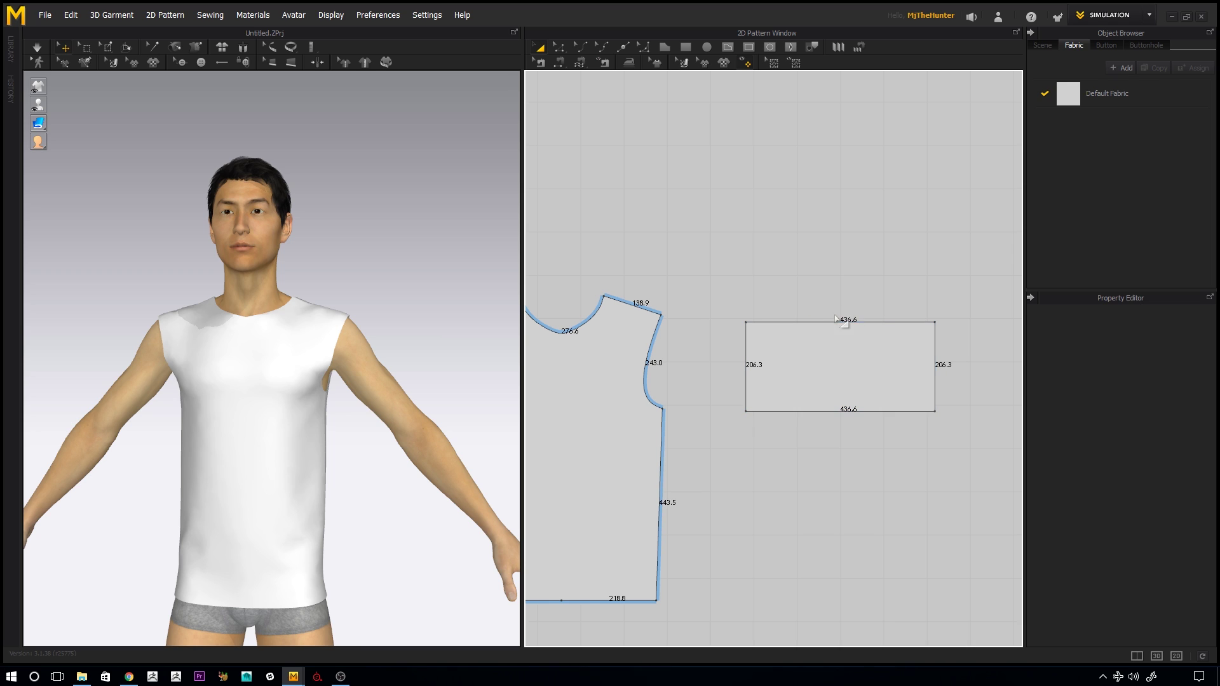
{"action": "right_click_drag", "start_coordinate": [847, 312], "coordinate": [818, 299]}
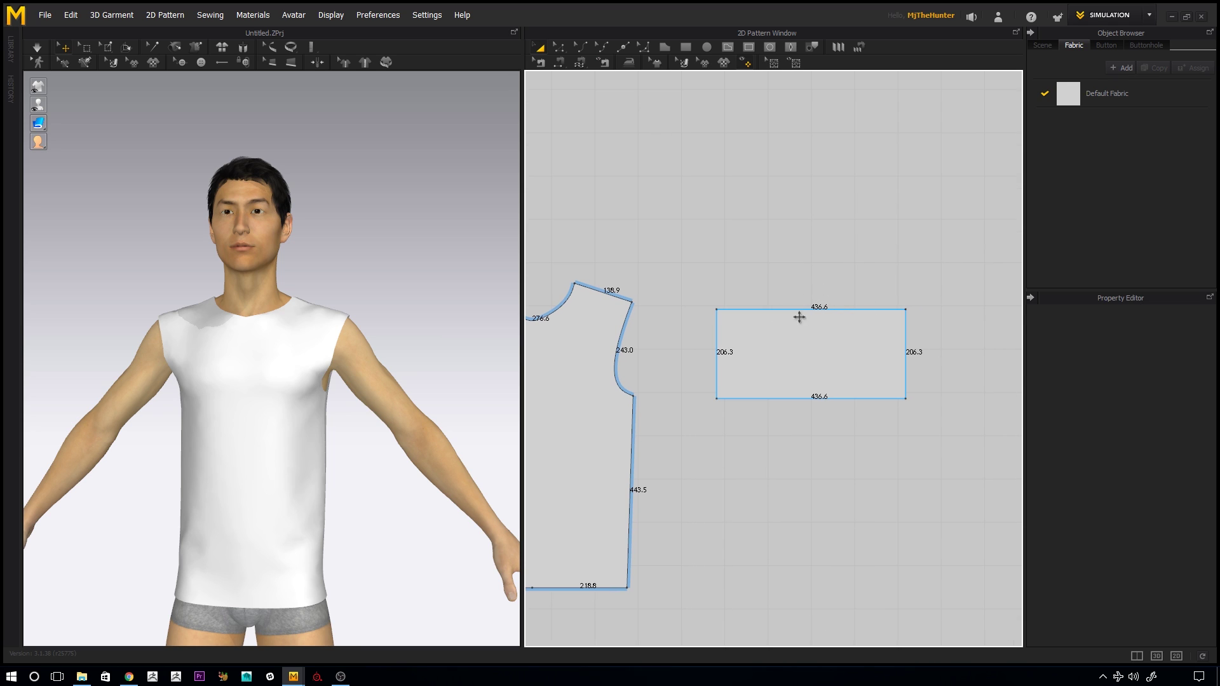
{"action": "left_click", "coordinate": [601, 49]}
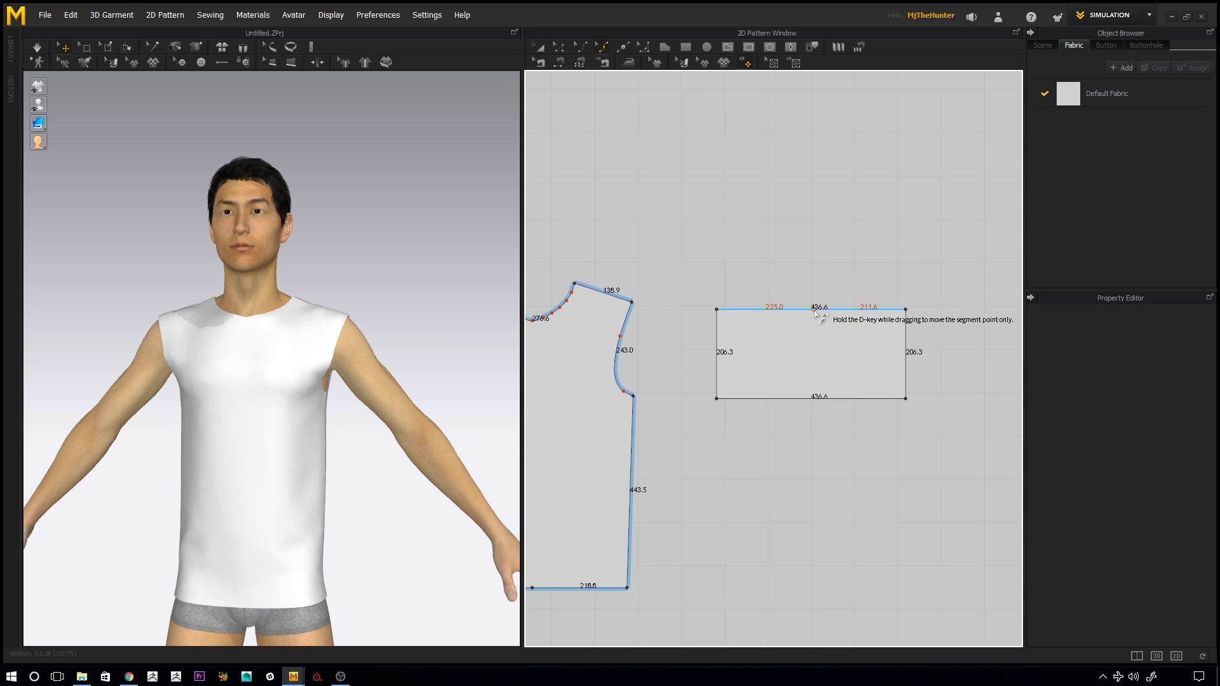
{"action": "left_click", "coordinate": [812, 262]}
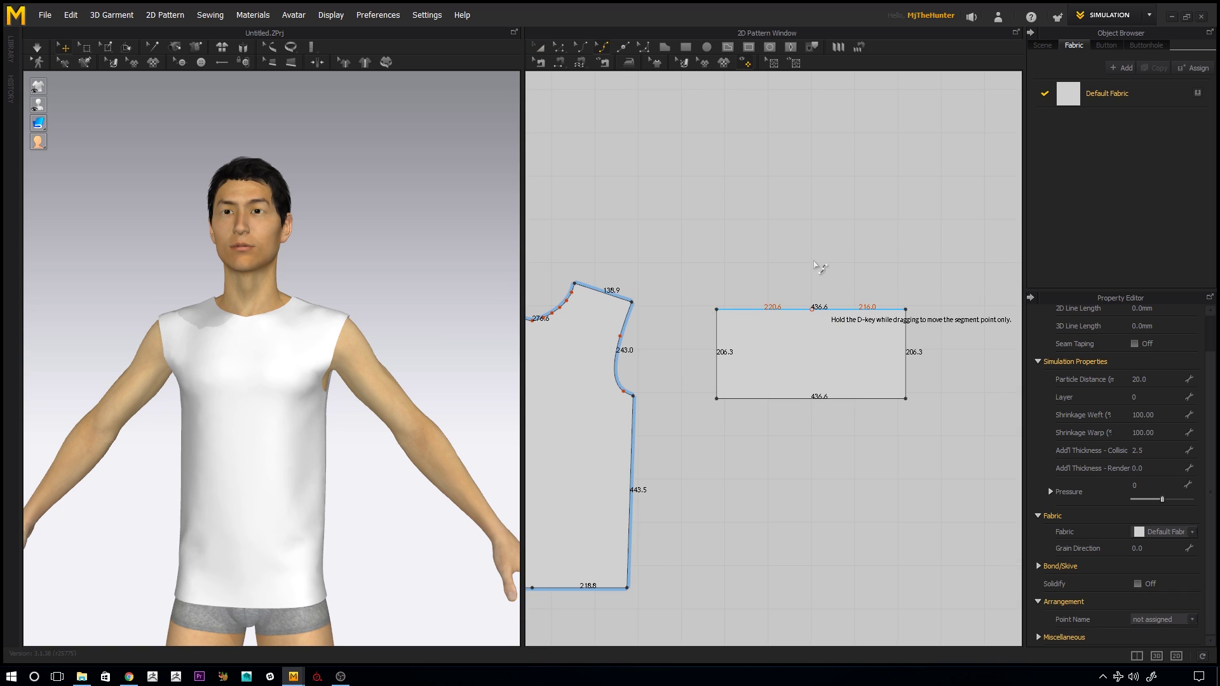
{"action": "left_click_drag", "start_coordinate": [815, 270], "coordinate": [817, 254]}
{"action": "left_click_drag", "start_coordinate": [760, 281], "coordinate": [760, 296]}
{"action": "left_click_drag", "start_coordinate": [881, 294], "coordinate": [868, 300]}
{"action": "left_click_drag", "start_coordinate": [760, 298], "coordinate": [818, 257]}
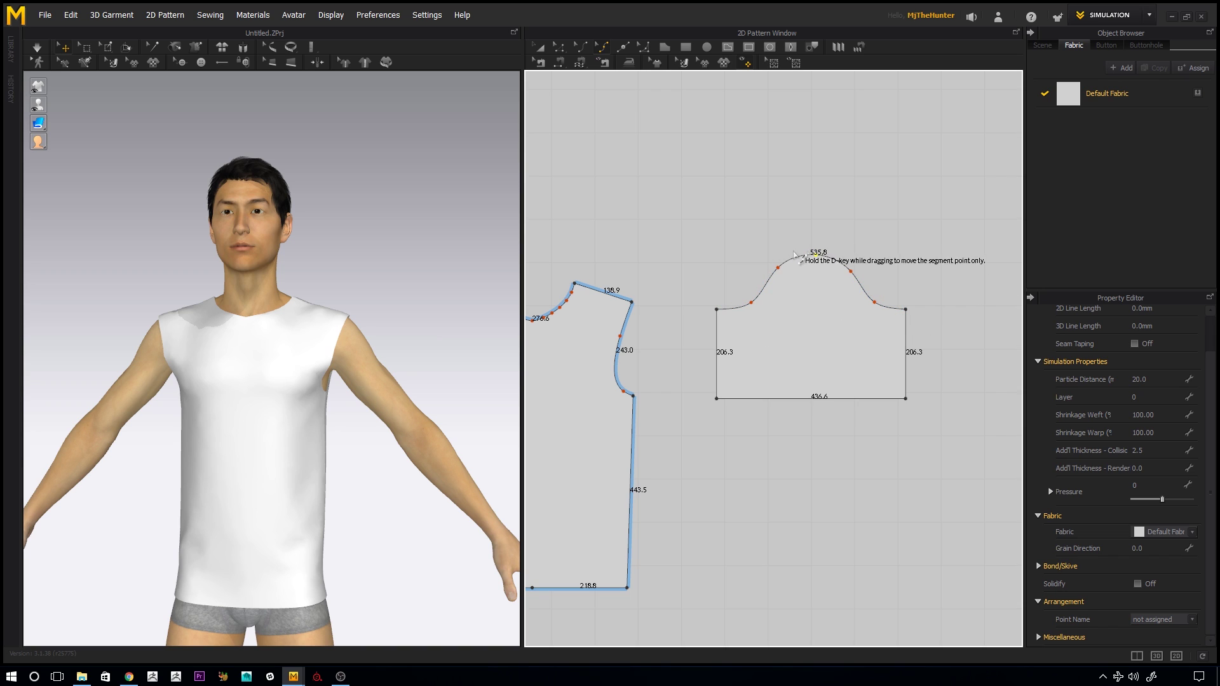
Step: Lower the sleeve cap's peak and flatten its side curves, shortening the cap curve to about 499 mm
{"action": "scroll", "coordinate": [832, 229], "scroll_direction": "up", "scroll_amount": 2}
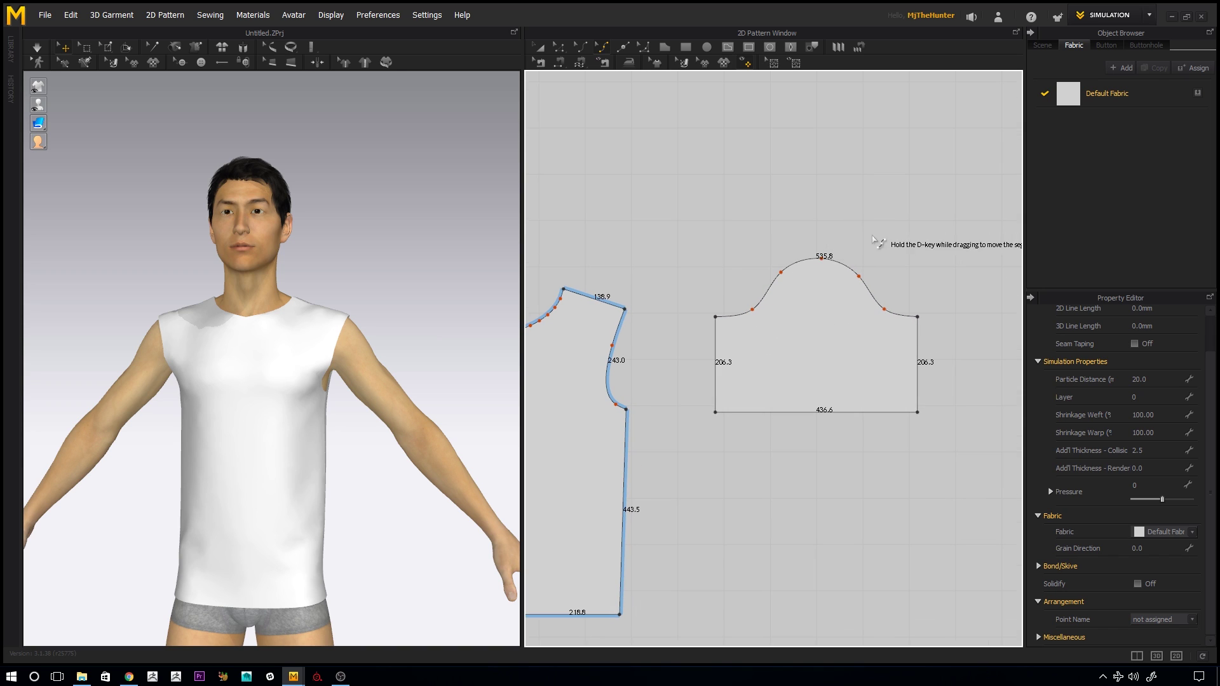
{"action": "scroll", "coordinate": [872, 239], "scroll_direction": "up", "scroll_amount": 2}
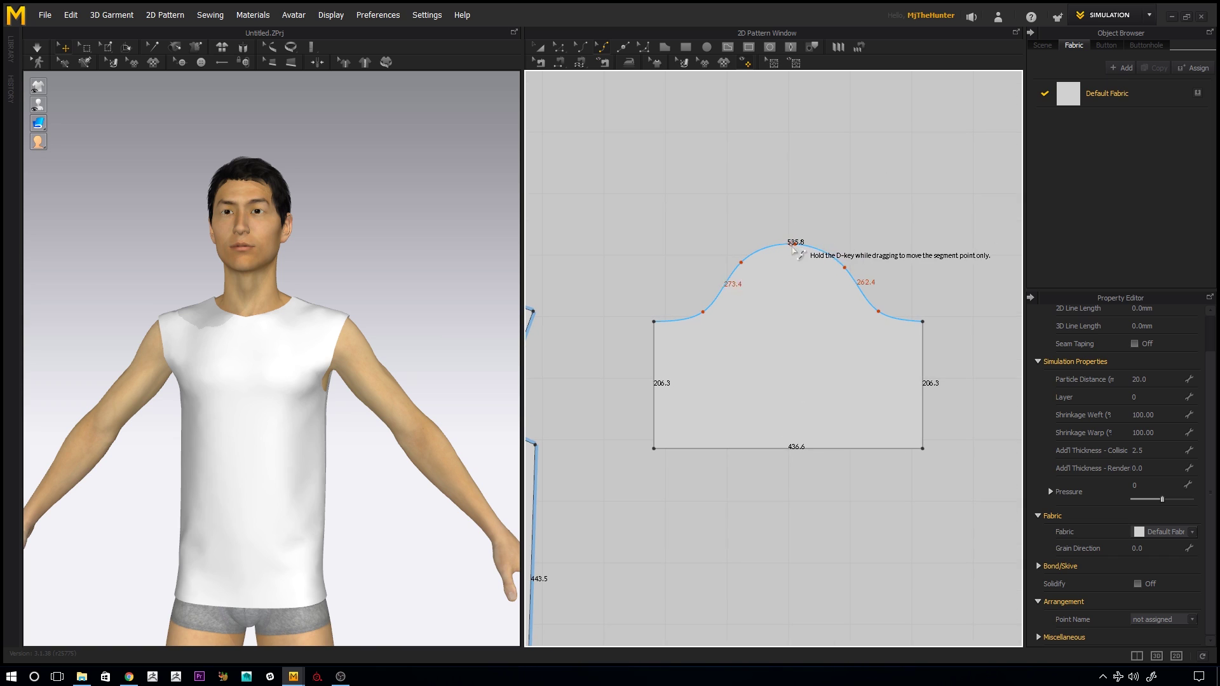
{"action": "scroll", "coordinate": [794, 251], "scroll_direction": "down", "scroll_amount": 2}
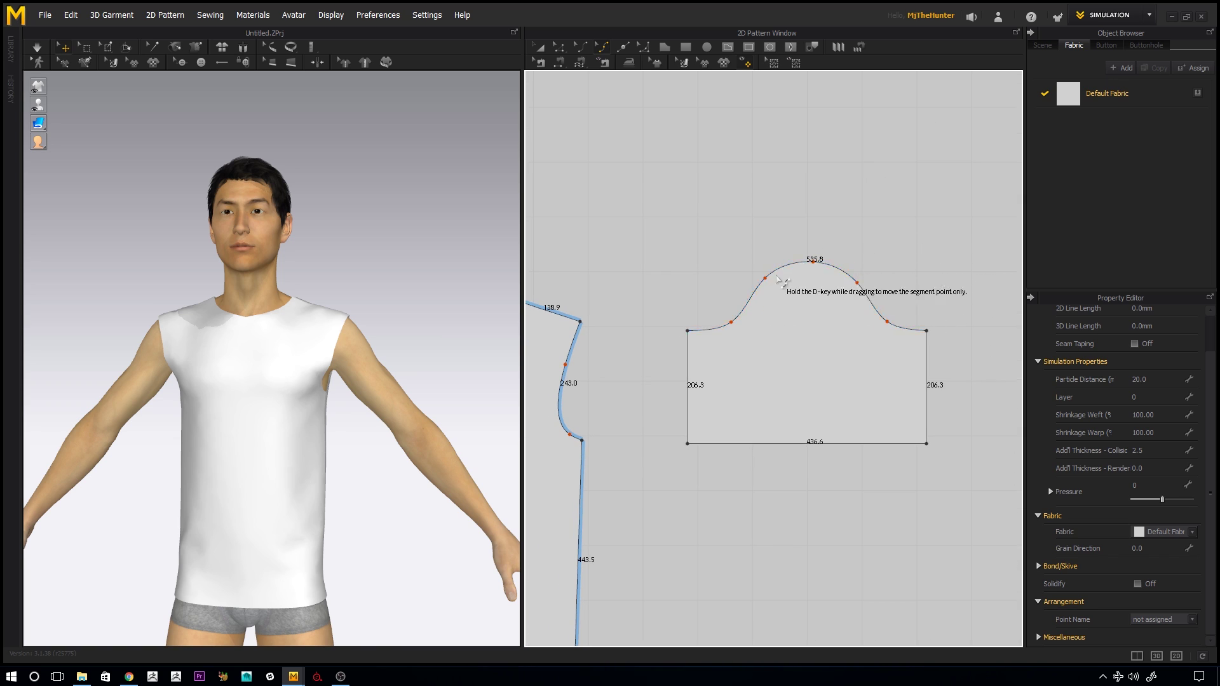
{"action": "left_click_drag", "start_coordinate": [786, 274], "coordinate": [815, 275]}
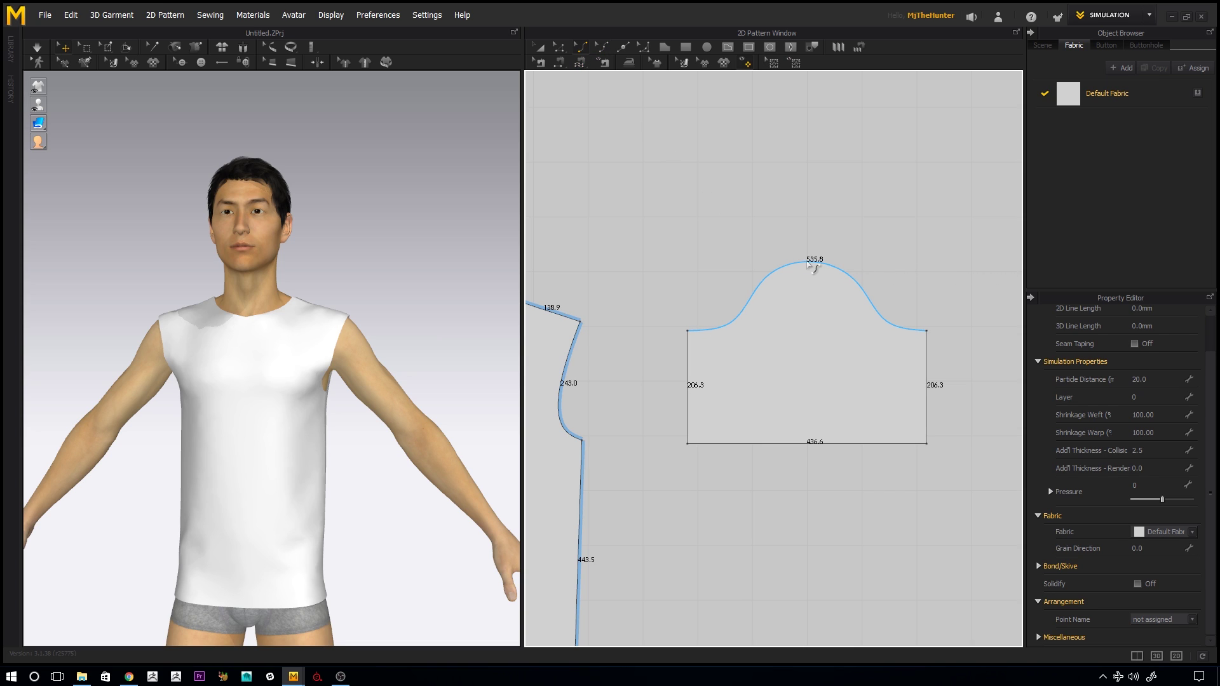
{"action": "left_click_drag", "start_coordinate": [810, 266], "coordinate": [809, 275]}
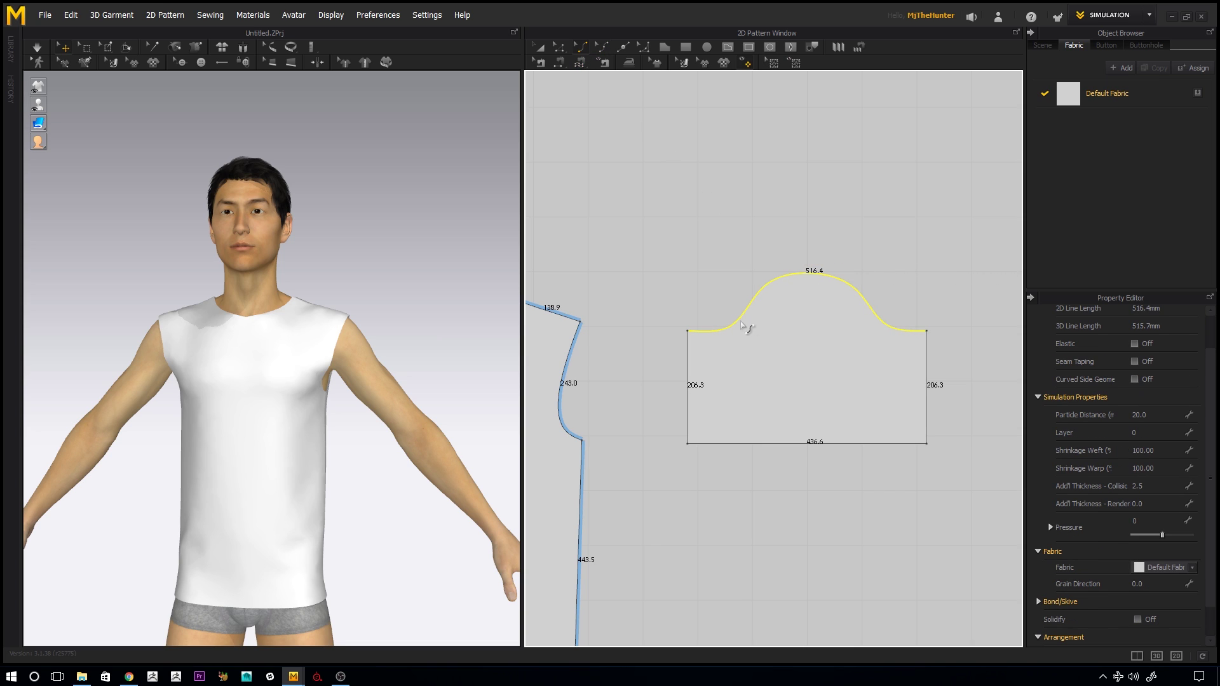
{"action": "left_click_drag", "start_coordinate": [740, 327], "coordinate": [721, 323]}
{"action": "left_click_drag", "start_coordinate": [887, 325], "coordinate": [899, 330]}
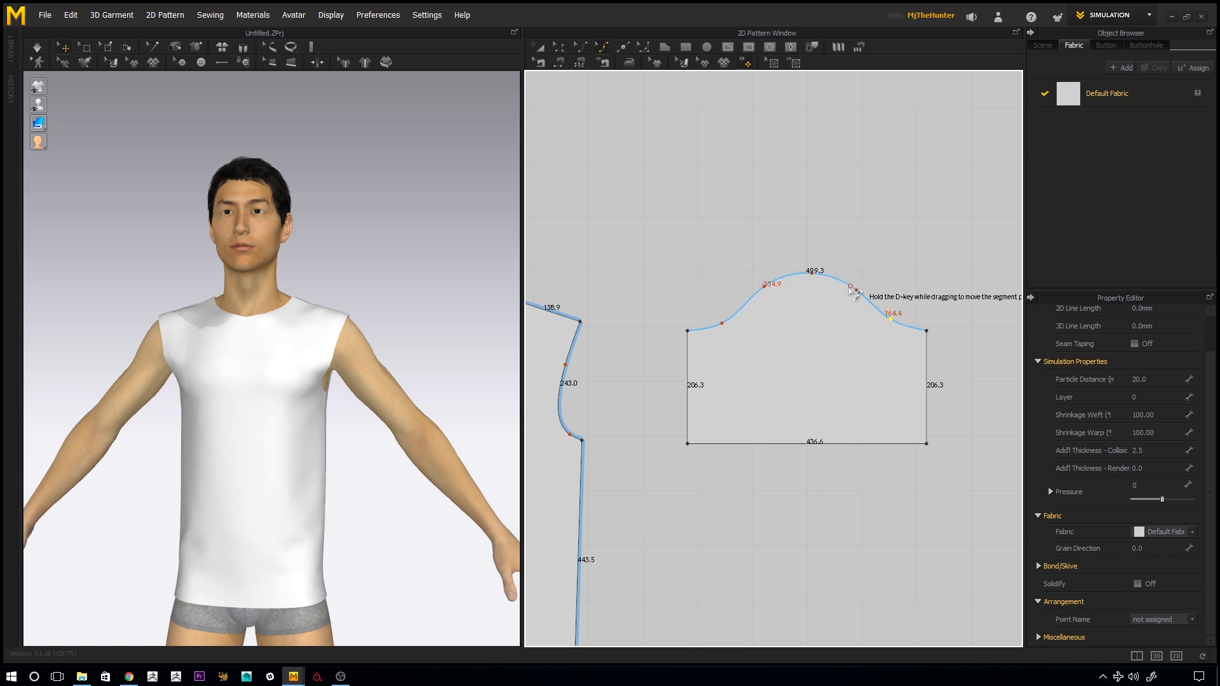
Step: Lower both underarm points of the body pieces so each armhole curve becomes 252.2 mm long and each side seam 433.5 mm
{"action": "middle_click_drag", "start_coordinate": [697, 249], "coordinate": [825, 248]}
{"action": "key", "text": "a"}
{"action": "middle_click_drag", "start_coordinate": [753, 389], "coordinate": [786, 394]}
{"action": "key", "text": "z"}
{"action": "left_click", "coordinate": [770, 397]}
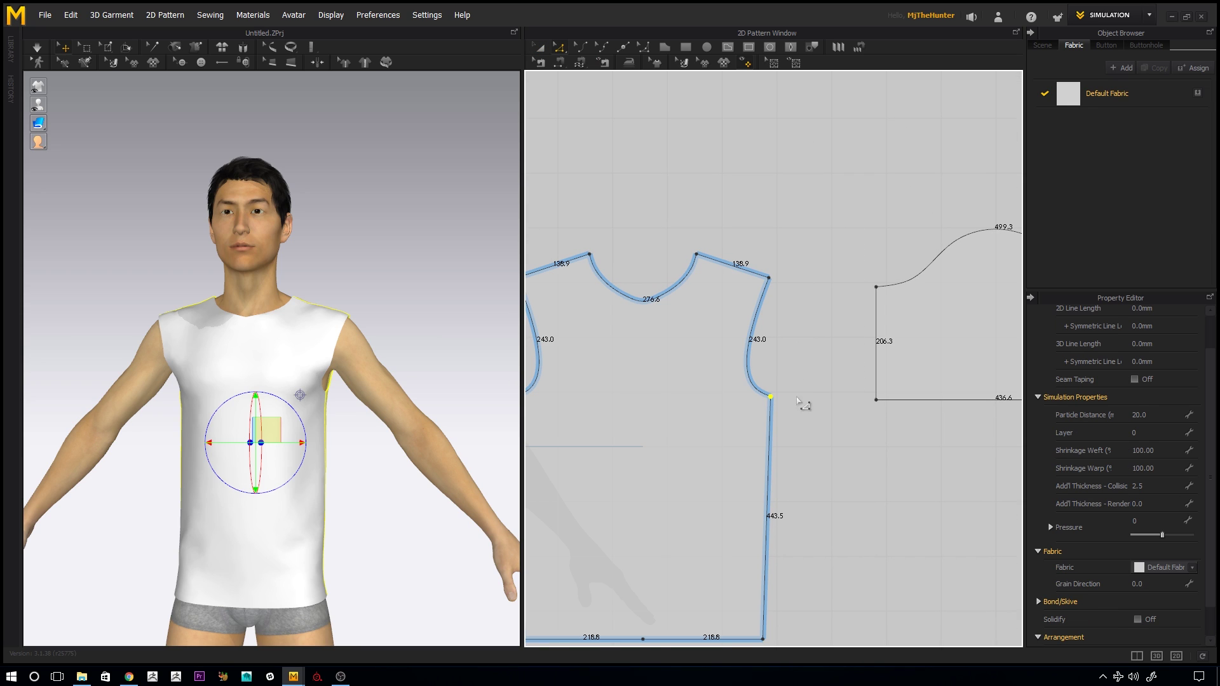
{"action": "middle_click_drag", "start_coordinate": [764, 327], "coordinate": [868, 295]}
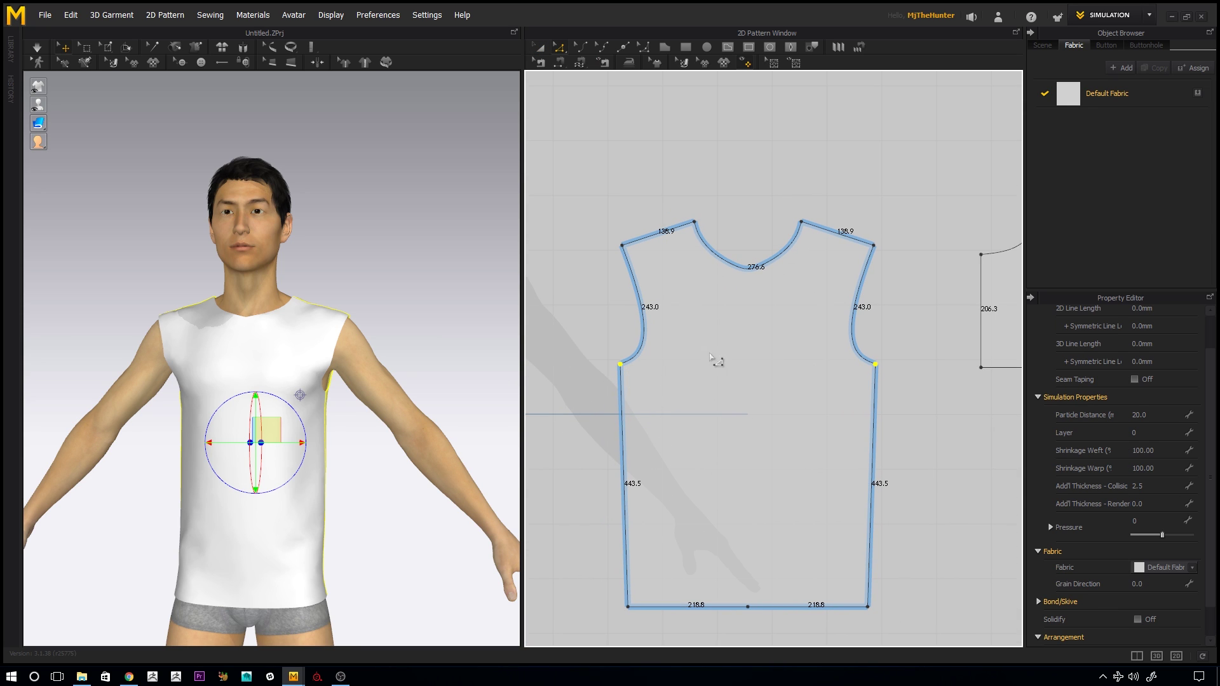
{"action": "left_click", "coordinate": [607, 343]}
{"action": "left_click_drag", "start_coordinate": [646, 389], "coordinate": [648, 390]}
{"action": "key", "text": "Down"}
{"action": "middle_click_drag", "start_coordinate": [892, 221], "coordinate": [775, 240]}
{"action": "right_click_drag", "start_coordinate": [800, 220], "coordinate": [772, 235]}
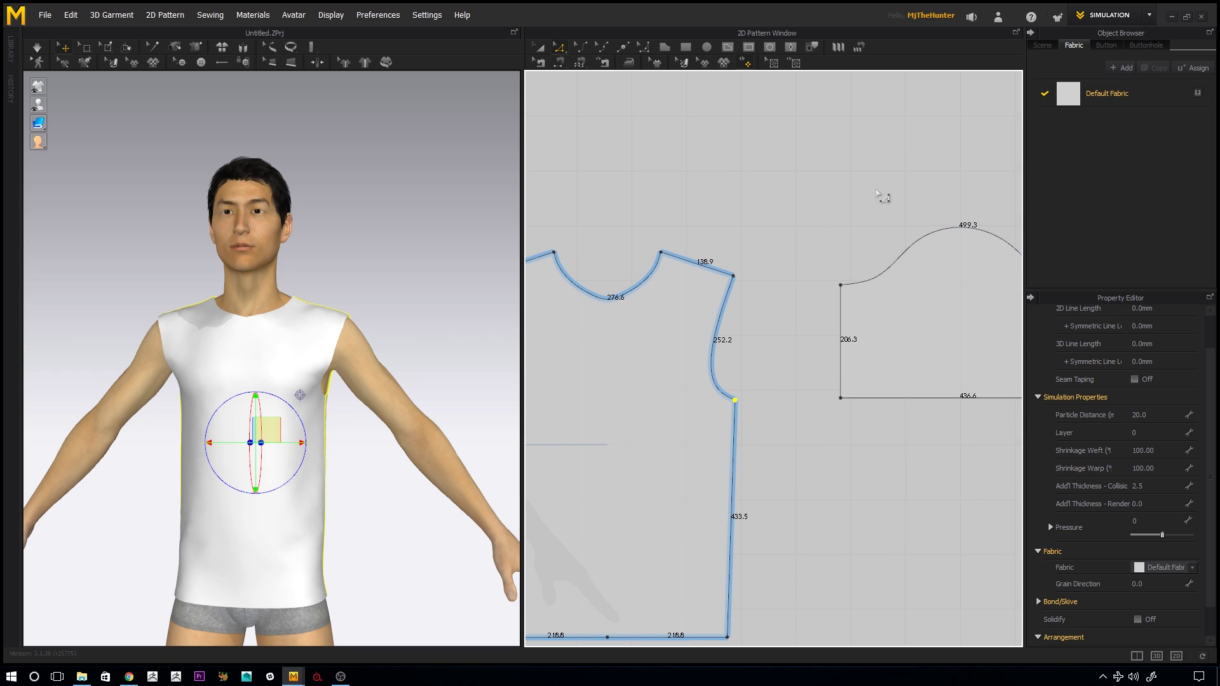
{"action": "middle_click_drag", "start_coordinate": [884, 202], "coordinate": [898, 227]}
{"action": "scroll", "coordinate": [882, 235], "scroll_direction": "down", "scroll_amount": 2}
{"action": "middle_click_drag", "start_coordinate": [810, 243], "coordinate": [859, 220]}
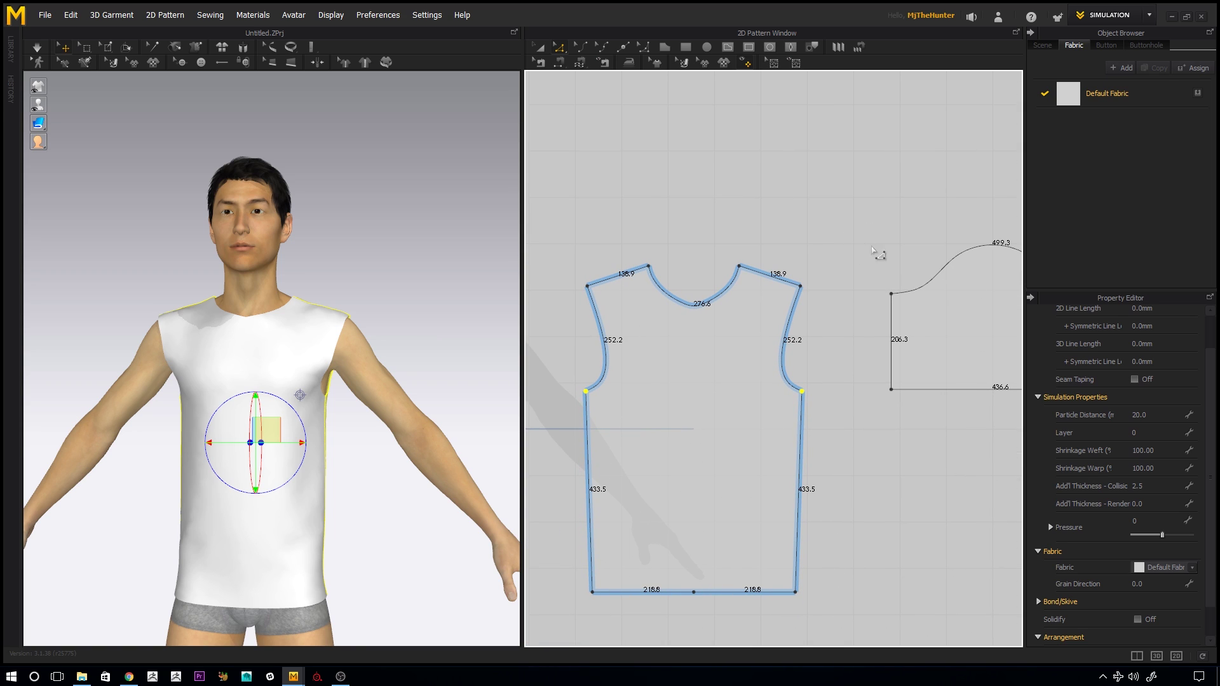
{"action": "key", "text": "a"}
{"action": "scroll", "coordinate": [864, 216], "scroll_direction": "up", "scroll_amount": 1}
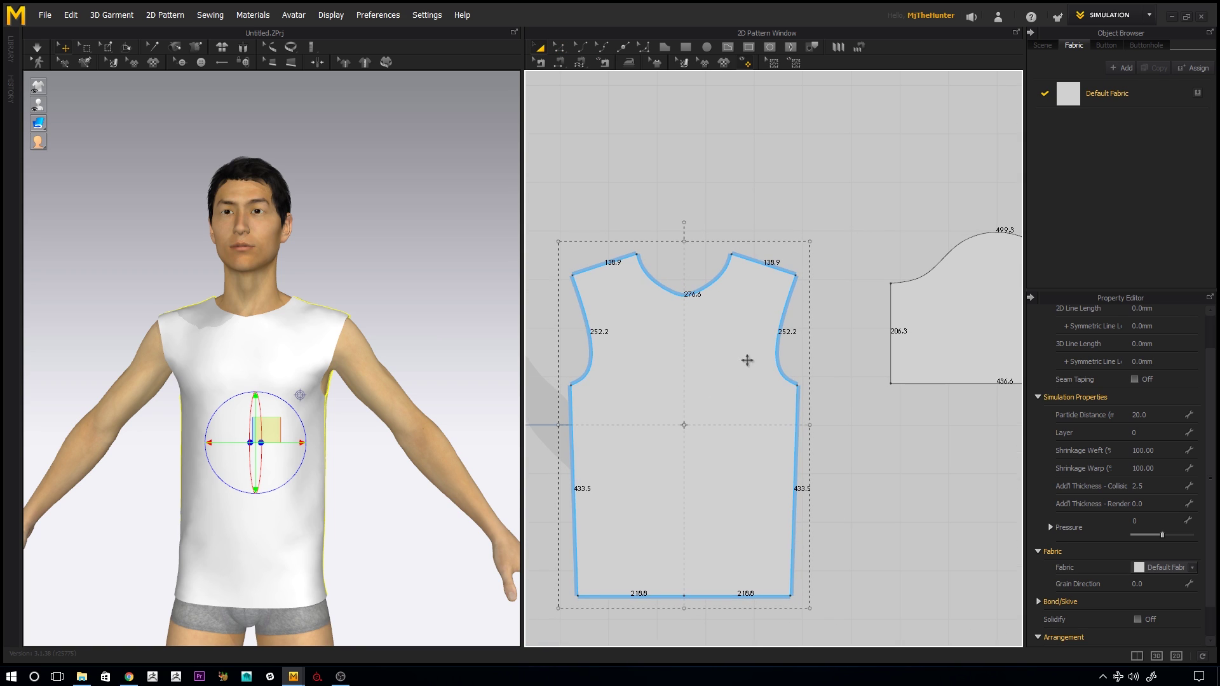
{"action": "left_click_drag", "start_coordinate": [751, 349], "coordinate": [693, 315]}
{"action": "key", "text": "ctrl+z"}
{"action": "key", "text": "z"}
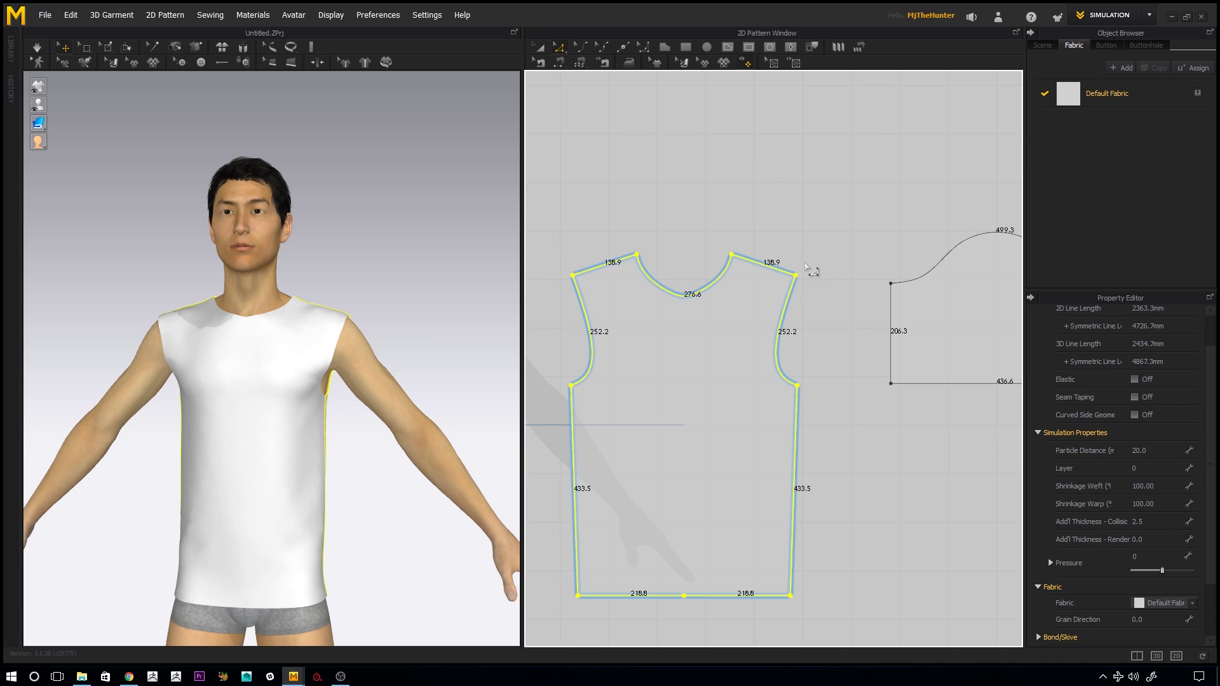
{"action": "left_click_drag", "start_coordinate": [811, 257], "coordinate": [783, 285]}
{"action": "left_click", "coordinate": [848, 256]}
Step: Select the sleeve pattern and move its 3D piece inward to the avatar's left arm
{"action": "scroll", "coordinate": [735, 237], "scroll_direction": "down", "scroll_amount": 6}
{"action": "key", "text": "a"}
{"action": "left_click", "coordinate": [844, 351]}
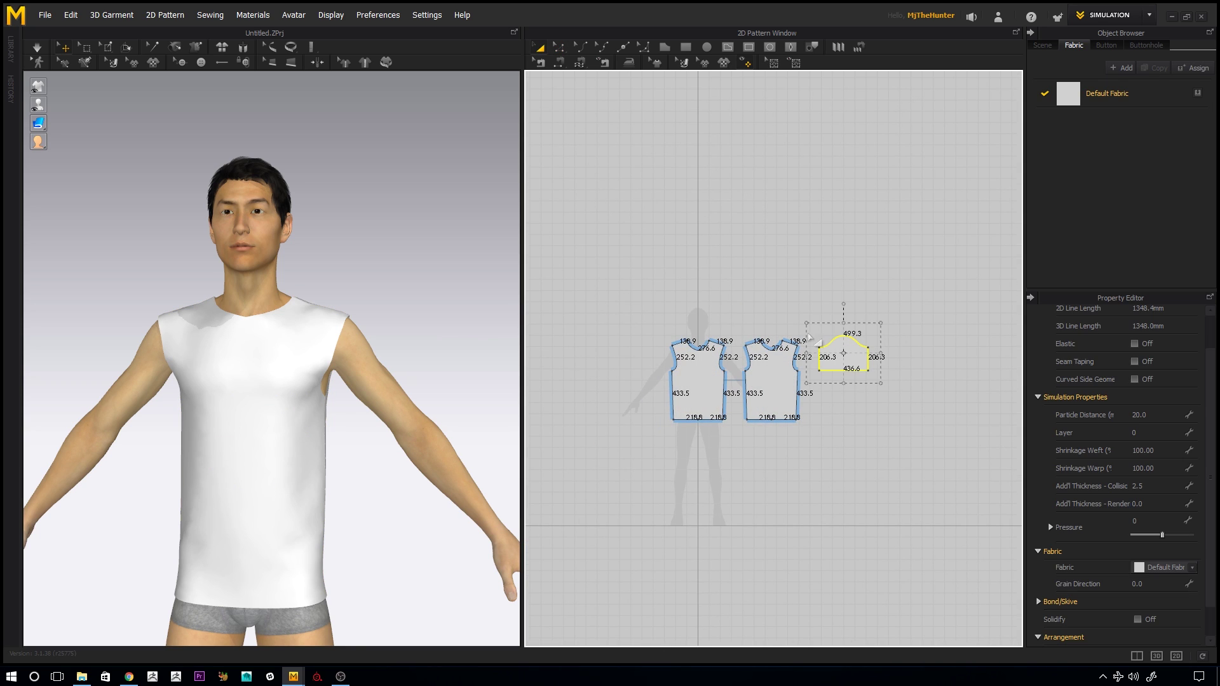
{"action": "right_click", "coordinate": [374, 301]}
{"action": "left_click", "coordinate": [333, 291]}
{"action": "scroll", "coordinate": [367, 270], "scroll_direction": "down", "scroll_amount": 8}
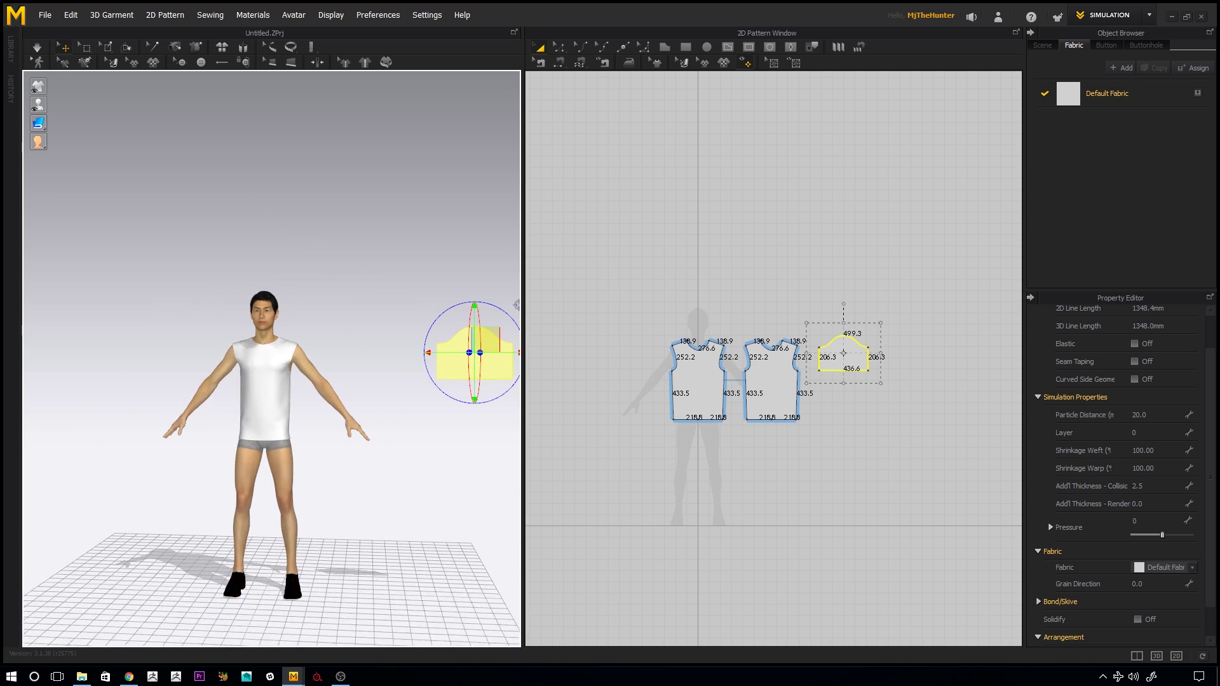
{"action": "right_click_drag", "start_coordinate": [363, 305], "coordinate": [376, 329]}
{"action": "middle_click_drag", "start_coordinate": [376, 329], "coordinate": [315, 321]}
{"action": "right_click_drag", "start_coordinate": [315, 322], "coordinate": [326, 365]}
{"action": "left_click_drag", "start_coordinate": [460, 358], "coordinate": [360, 357]}
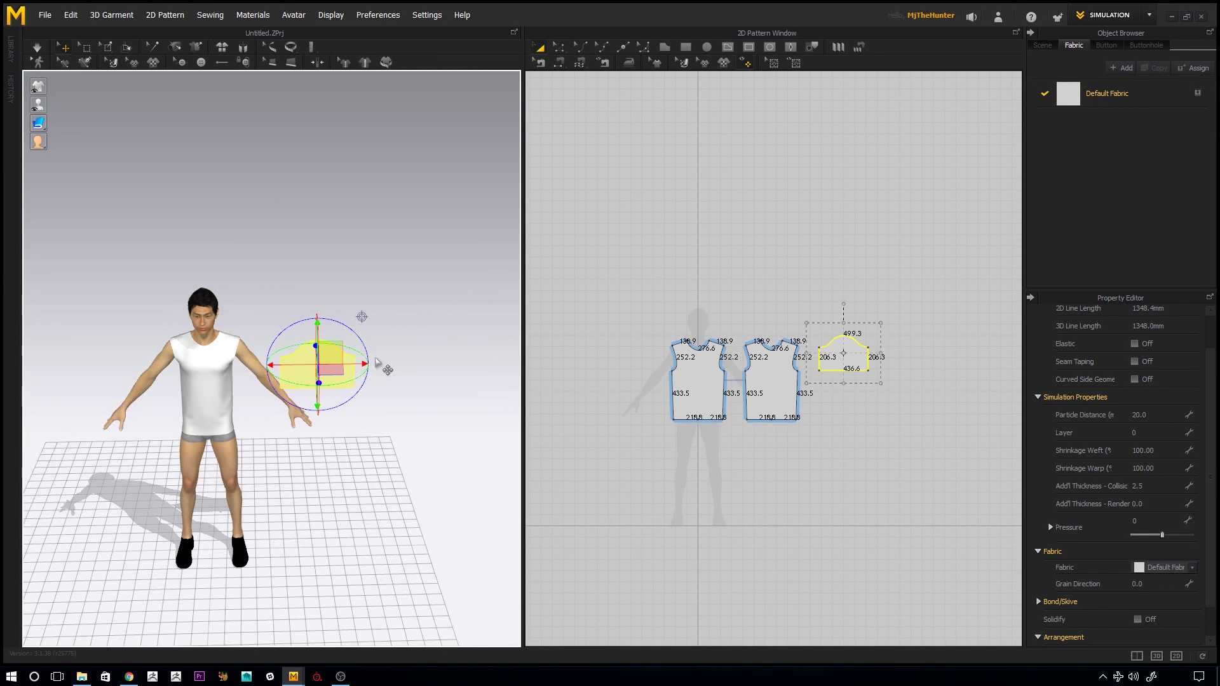
Step: Fine-tune the height and sideways position of the 3D sleeve piece beside the avatar's left shoulder
{"action": "right_click_drag", "start_coordinate": [359, 359], "coordinate": [363, 380]}
{"action": "left_click_drag", "start_coordinate": [319, 472], "coordinate": [314, 437]}
{"action": "right_click_drag", "start_coordinate": [348, 410], "coordinate": [420, 385]}
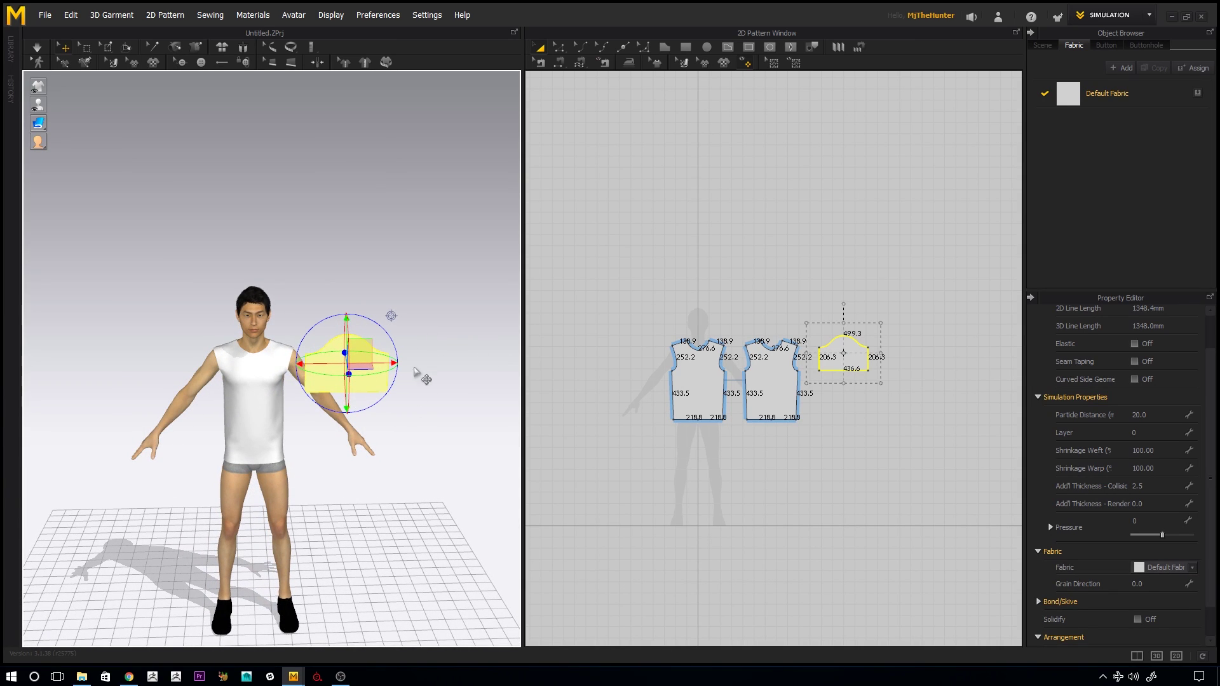
{"action": "scroll", "coordinate": [414, 368], "scroll_direction": "up", "scroll_amount": 2}
{"action": "right_click_drag", "start_coordinate": [415, 368], "coordinate": [432, 321]}
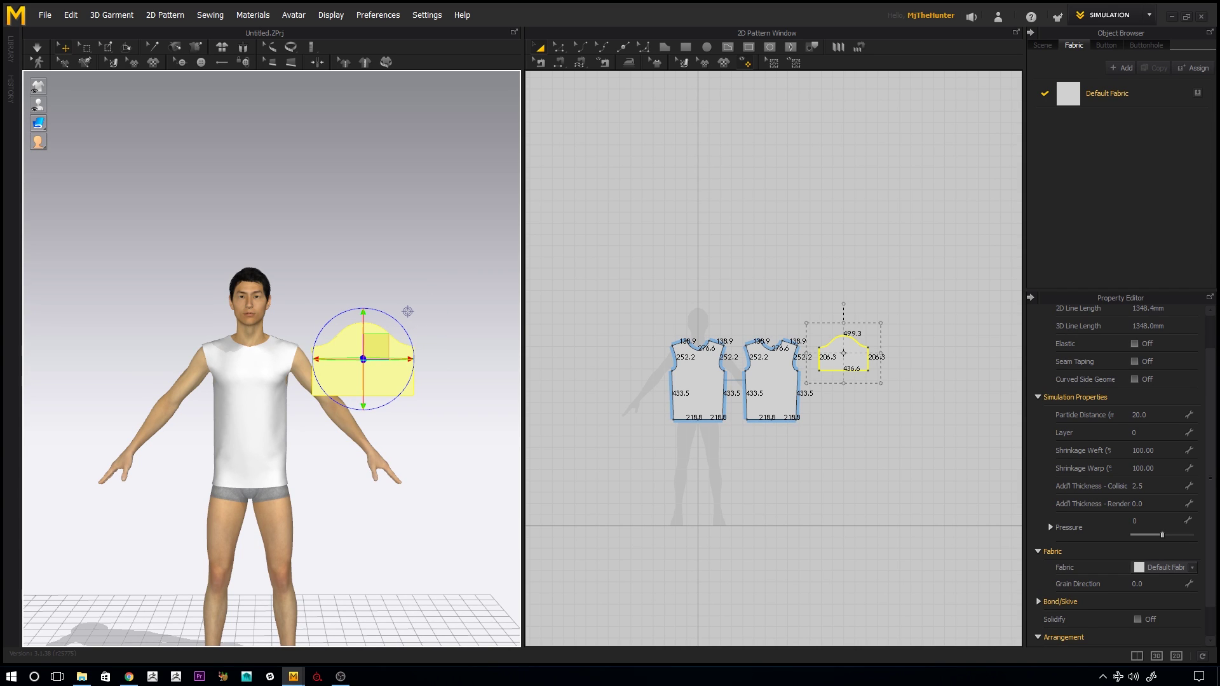
{"action": "scroll", "coordinate": [406, 312], "scroll_direction": "up", "scroll_amount": 3}
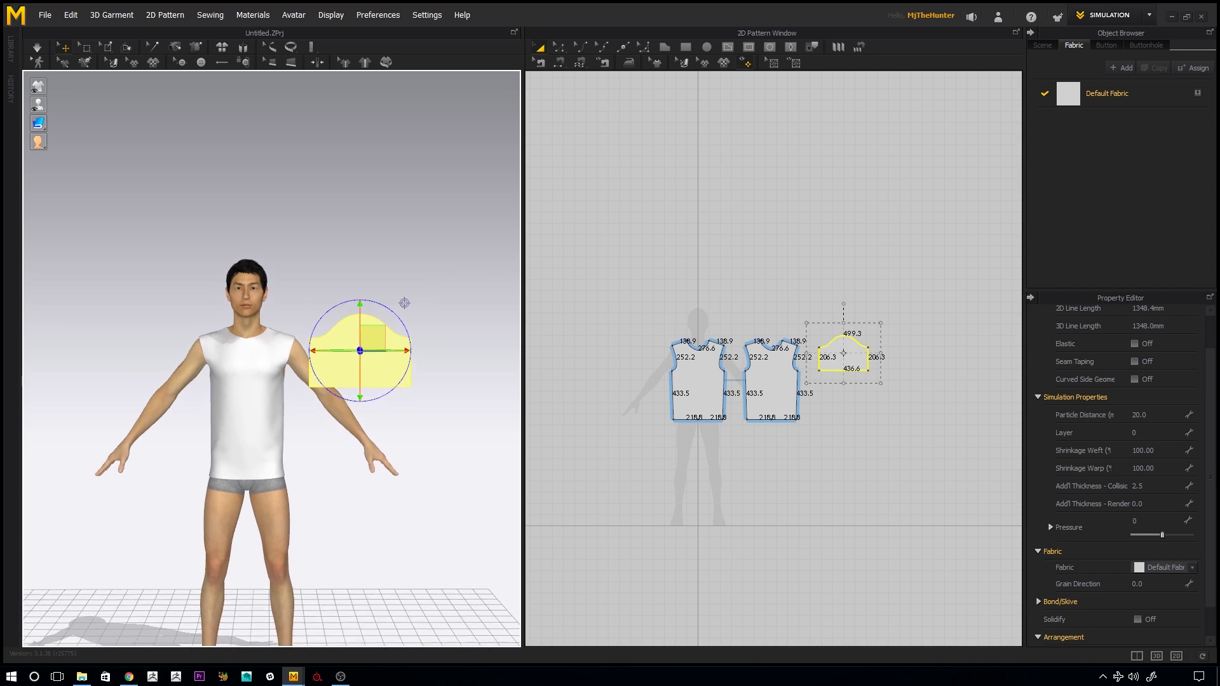
{"action": "left_click_drag", "start_coordinate": [393, 351], "coordinate": [391, 351]}
Step: Rotate the 3D sleeve piece to face the outside of the left arm and tilt it parallel to the arm
{"action": "left_click", "coordinate": [844, 284]}
{"action": "scroll", "coordinate": [873, 312], "scroll_direction": "up", "scroll_amount": 3}
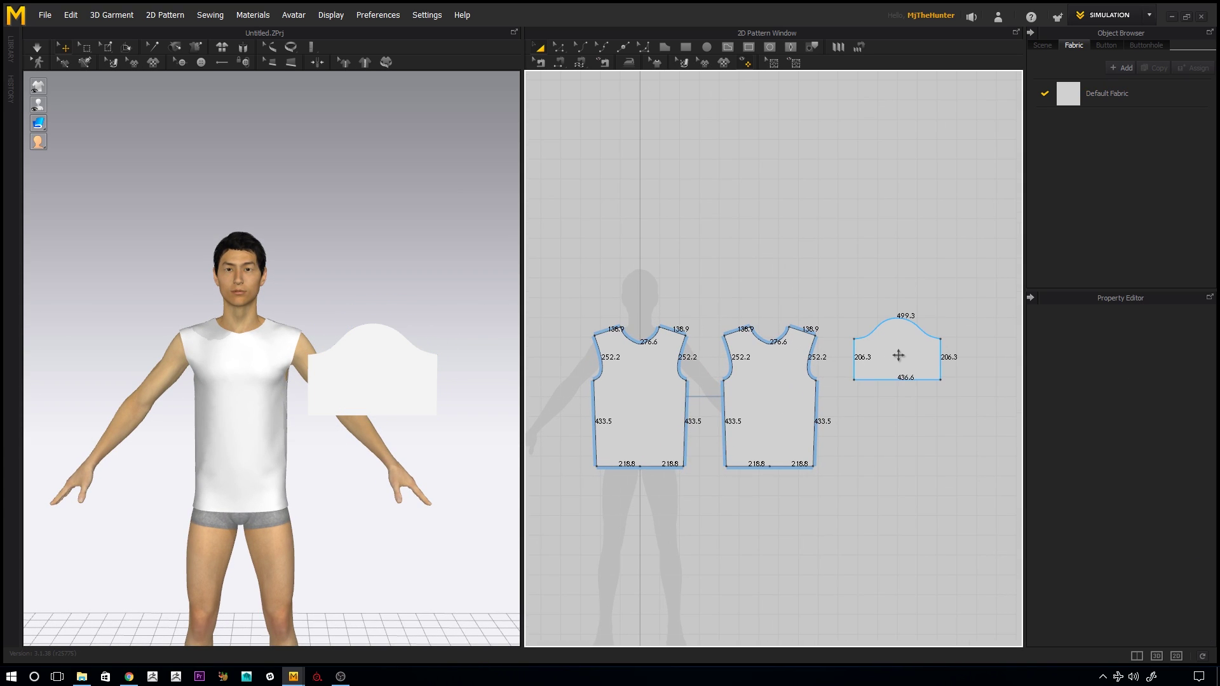
{"action": "left_click", "coordinate": [898, 353]}
{"action": "scroll", "coordinate": [905, 354], "scroll_direction": "down", "scroll_amount": 1}
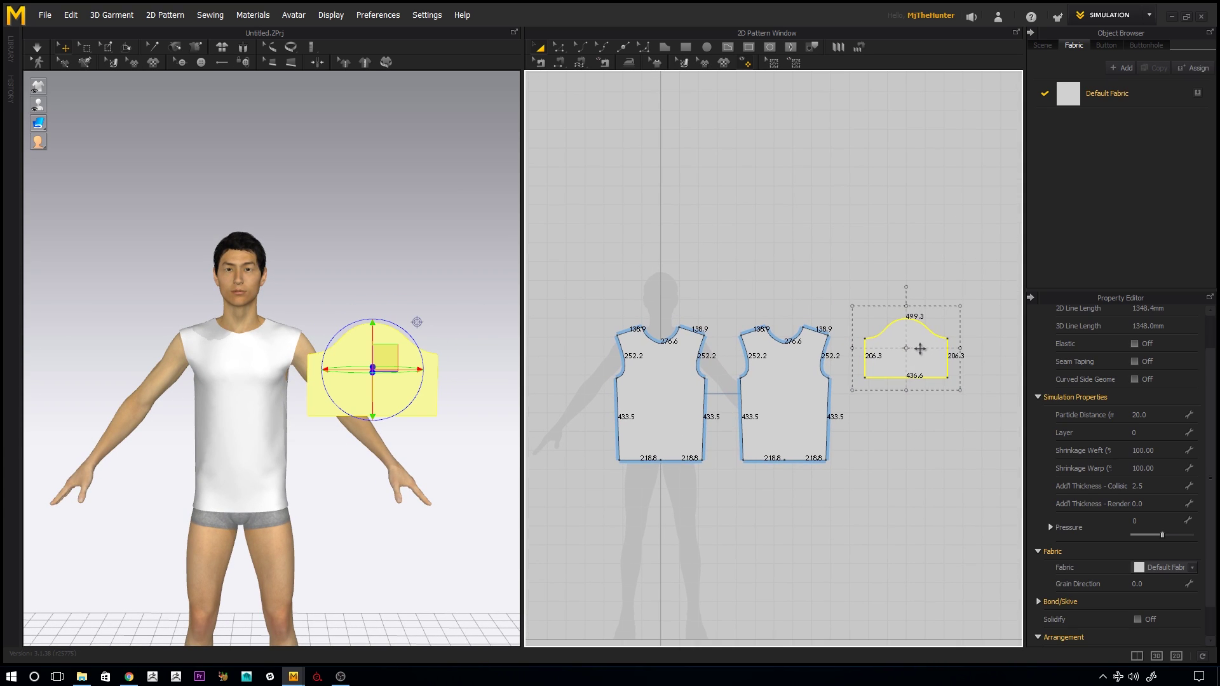
{"action": "right_click_drag", "start_coordinate": [447, 346], "coordinate": [373, 370]}
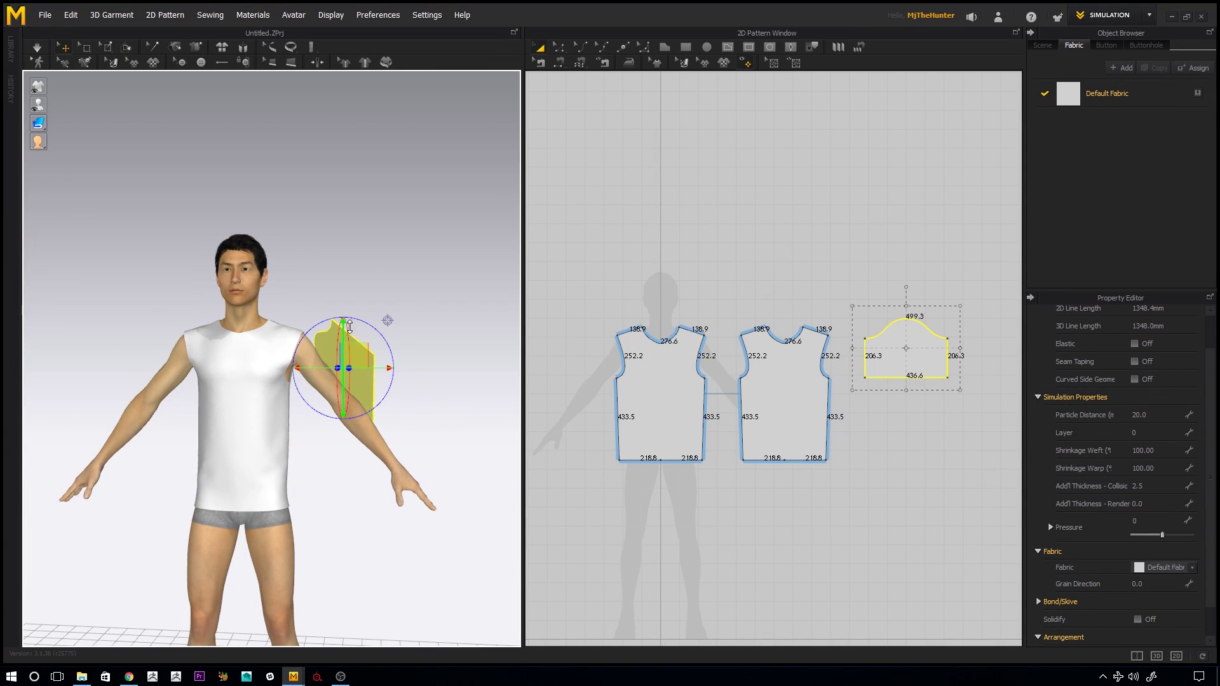
{"action": "scroll", "coordinate": [413, 318], "scroll_direction": "up", "scroll_amount": 3}
{"action": "left_click", "coordinate": [439, 345]}
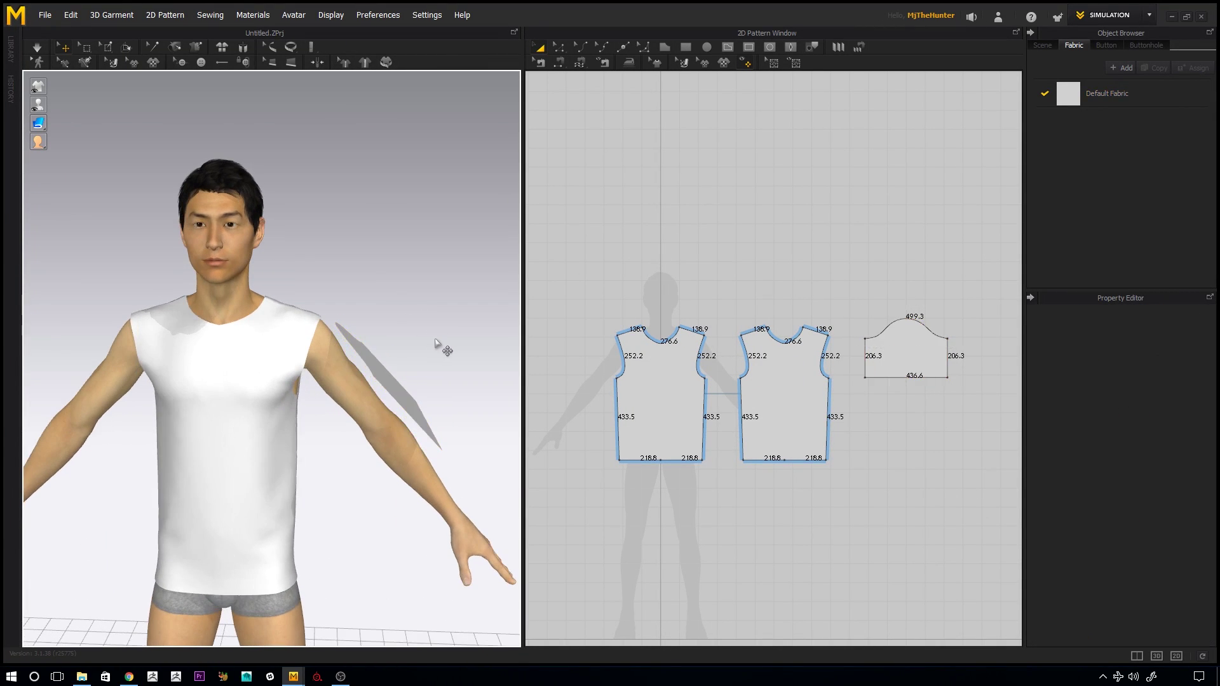
Step: Adjust the tilted sleeve piece so its cap sits just outside the left armhole
{"action": "right_click_drag", "start_coordinate": [439, 345], "coordinate": [376, 346]}
{"action": "left_click", "coordinate": [373, 394]}
{"action": "right_click_drag", "start_coordinate": [373, 394], "coordinate": [322, 379]}
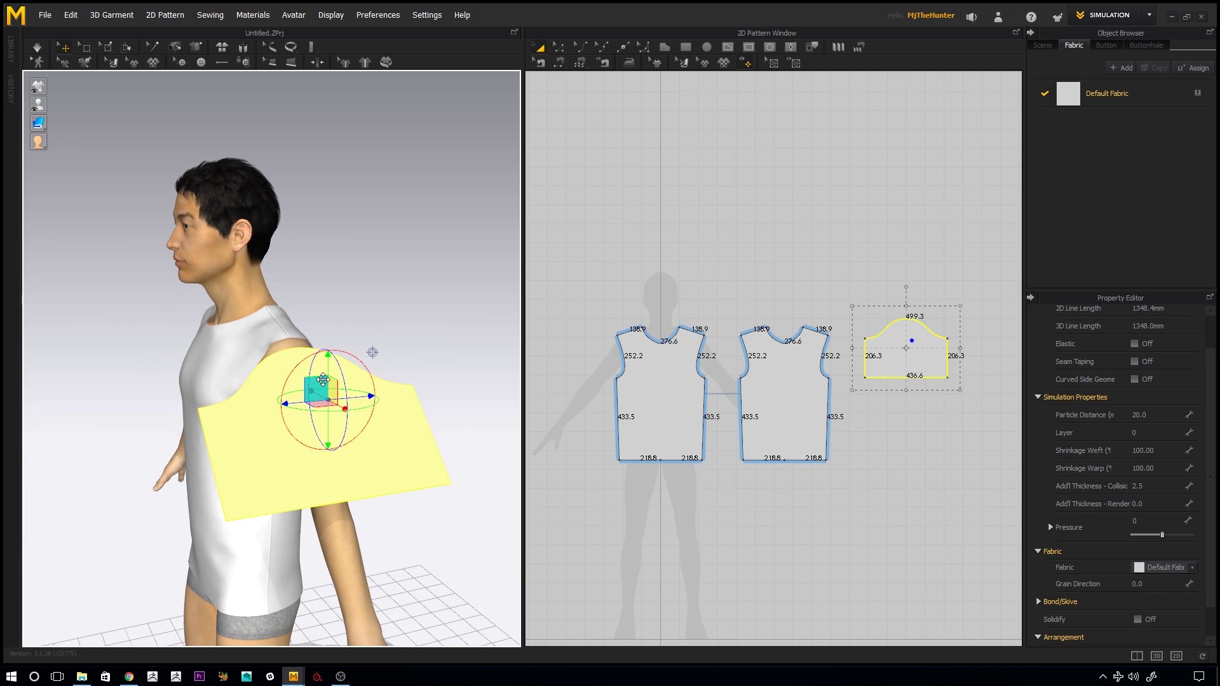
{"action": "left_click", "coordinate": [327, 319]}
{"action": "right_click_drag", "start_coordinate": [326, 318], "coordinate": [424, 305]}
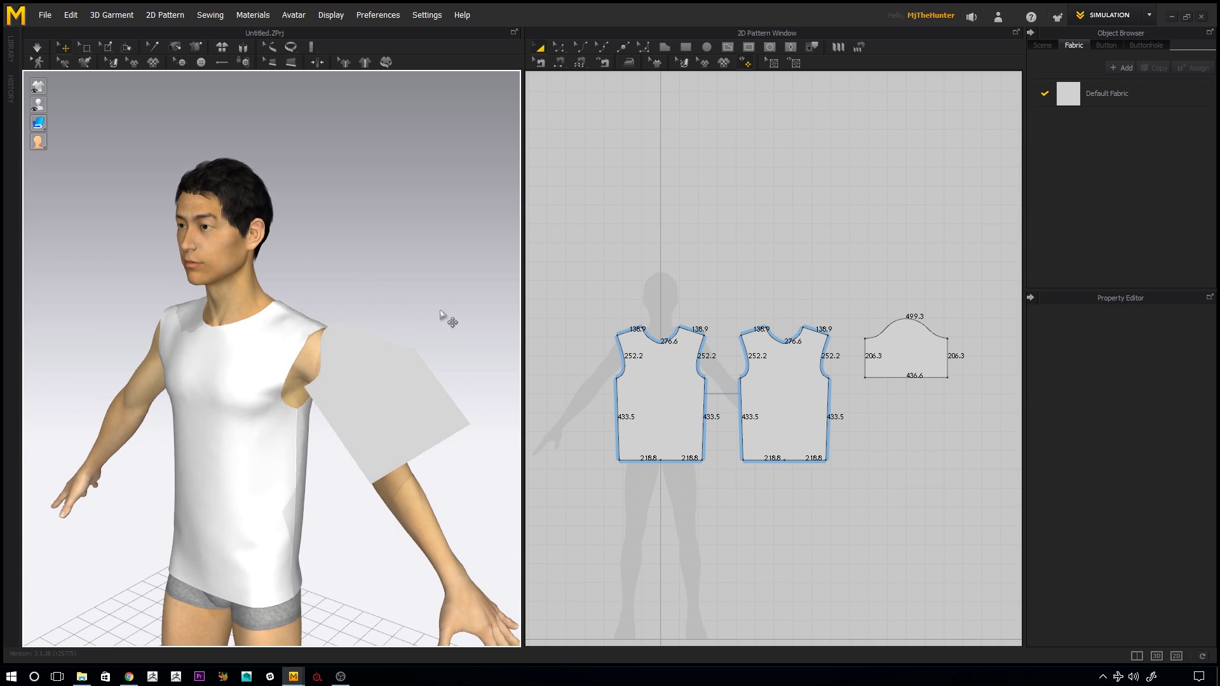
{"action": "right_click_drag", "start_coordinate": [401, 306], "coordinate": [463, 292]}
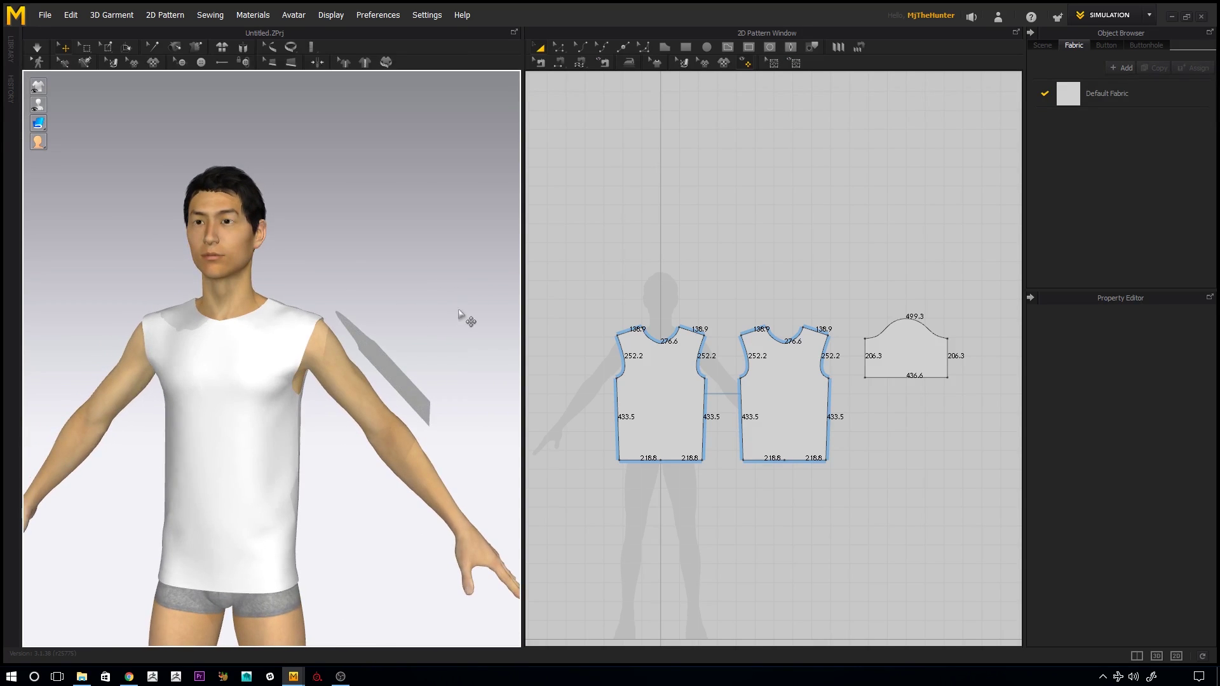
Step: Try simulating the unsewn sleeve over the arm, stop the simulation and reset the sleeve's 3D arrangement
{"action": "key", "text": "space"}
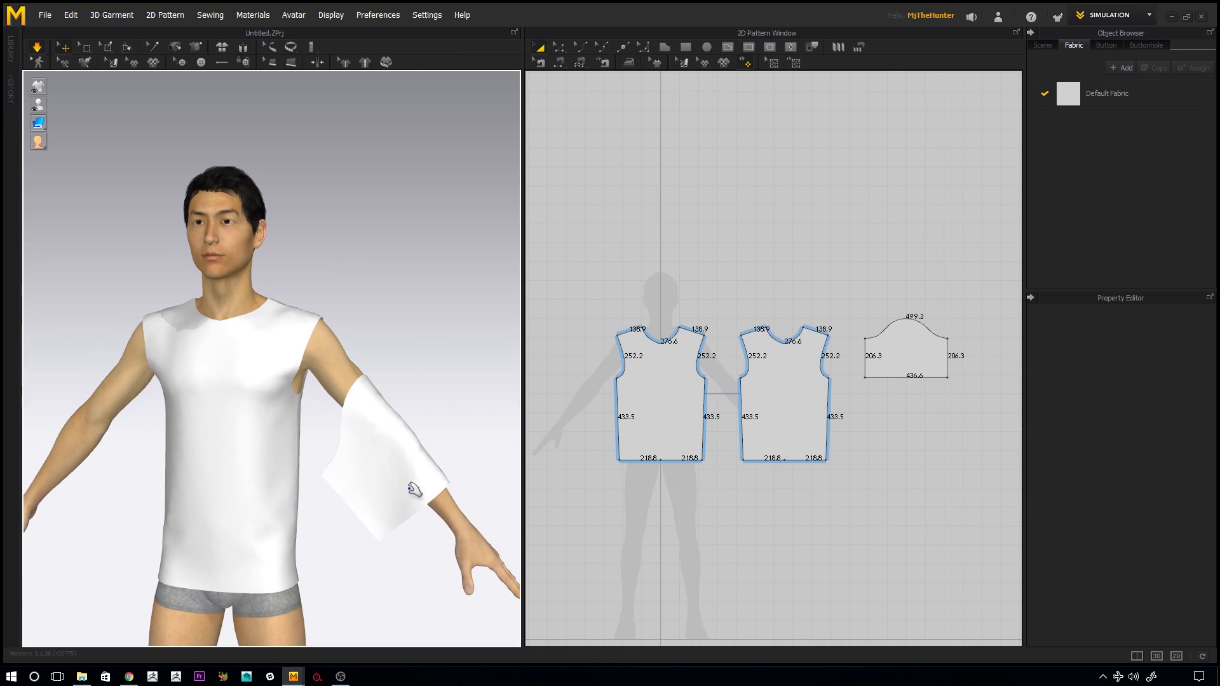
{"action": "key", "text": "space"}
{"action": "mouse_move", "coordinate": [428, 456]}
{"action": "right_mouse_down"}
{"action": "mouse_move", "coordinate": [408, 432]}
{"action": "mouse_move", "coordinate": [431, 421]}
{"action": "mouse_move", "coordinate": [412, 452]}
{"action": "right_mouse_up"}
{"action": "left_click", "coordinate": [411, 440]}
{"action": "left_click_drag", "start_coordinate": [422, 436], "coordinate": [373, 333]}
{"action": "right_click_drag", "start_coordinate": [437, 357], "coordinate": [389, 440]}
{"action": "right_click", "coordinate": [358, 449]}
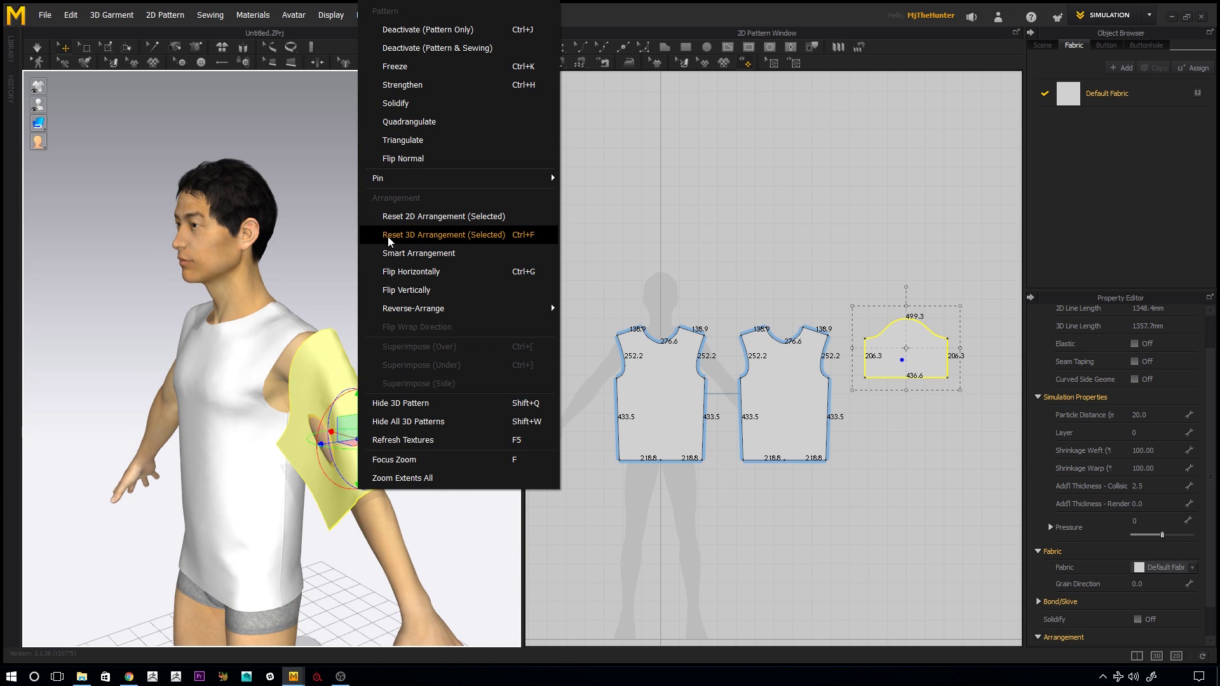
{"action": "left_click", "coordinate": [420, 235]}
Step: Pin the sleeve piece at the cap's peak and at both ends of the cap curve
{"action": "scroll", "coordinate": [413, 353], "scroll_direction": "down", "scroll_amount": 4}
{"action": "right_click_drag", "start_coordinate": [356, 362], "coordinate": [449, 352]}
{"action": "scroll", "coordinate": [400, 317], "scroll_direction": "up", "scroll_amount": 4}
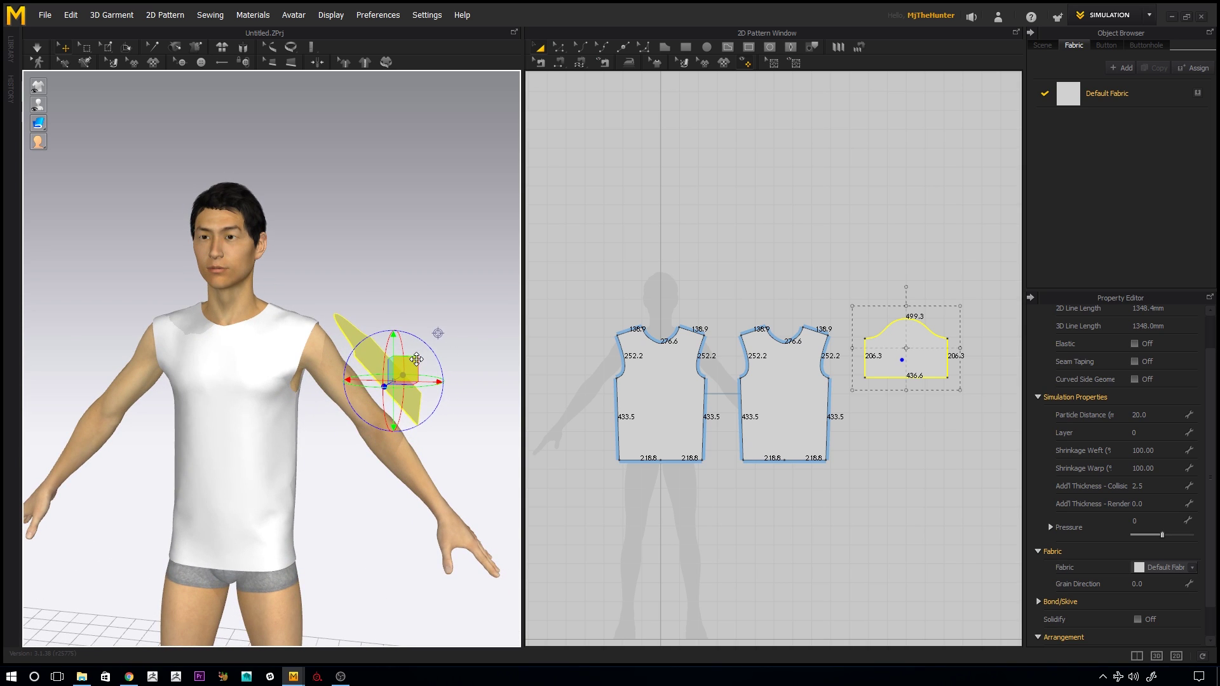
{"action": "left_click", "coordinate": [422, 291]}
{"action": "right_click_drag", "start_coordinate": [422, 292], "coordinate": [403, 359]}
{"action": "left_click", "coordinate": [395, 351]}
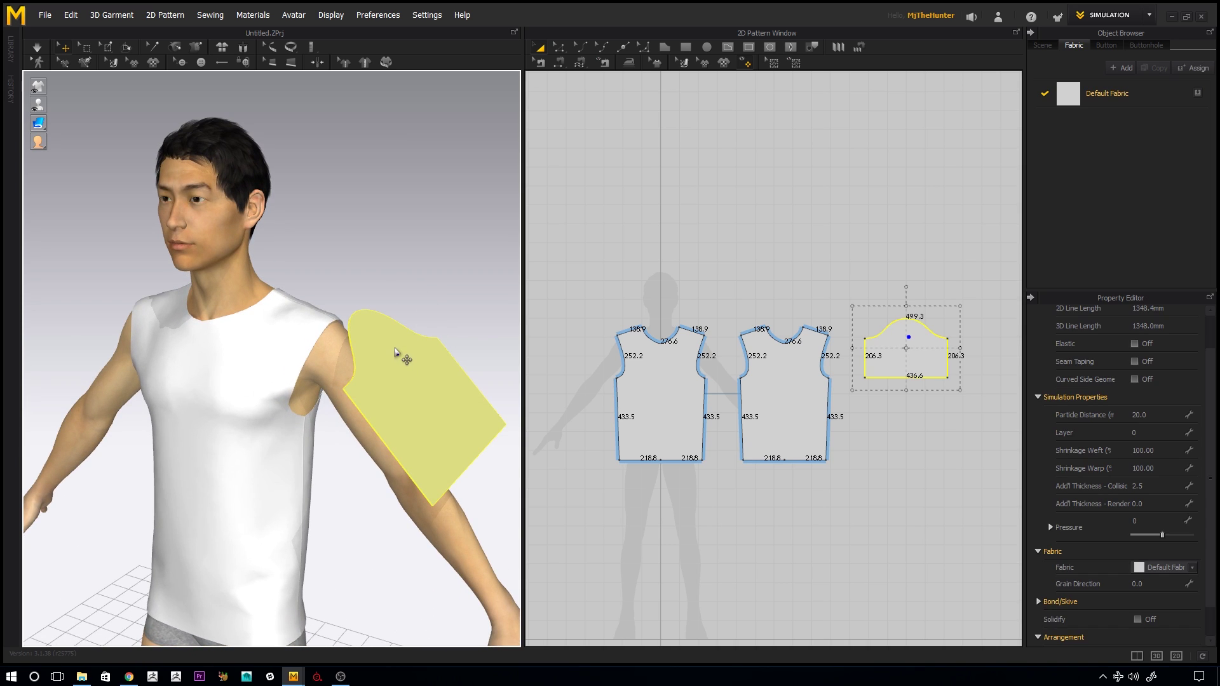
{"action": "right_click_drag", "start_coordinate": [409, 300], "coordinate": [372, 328]}
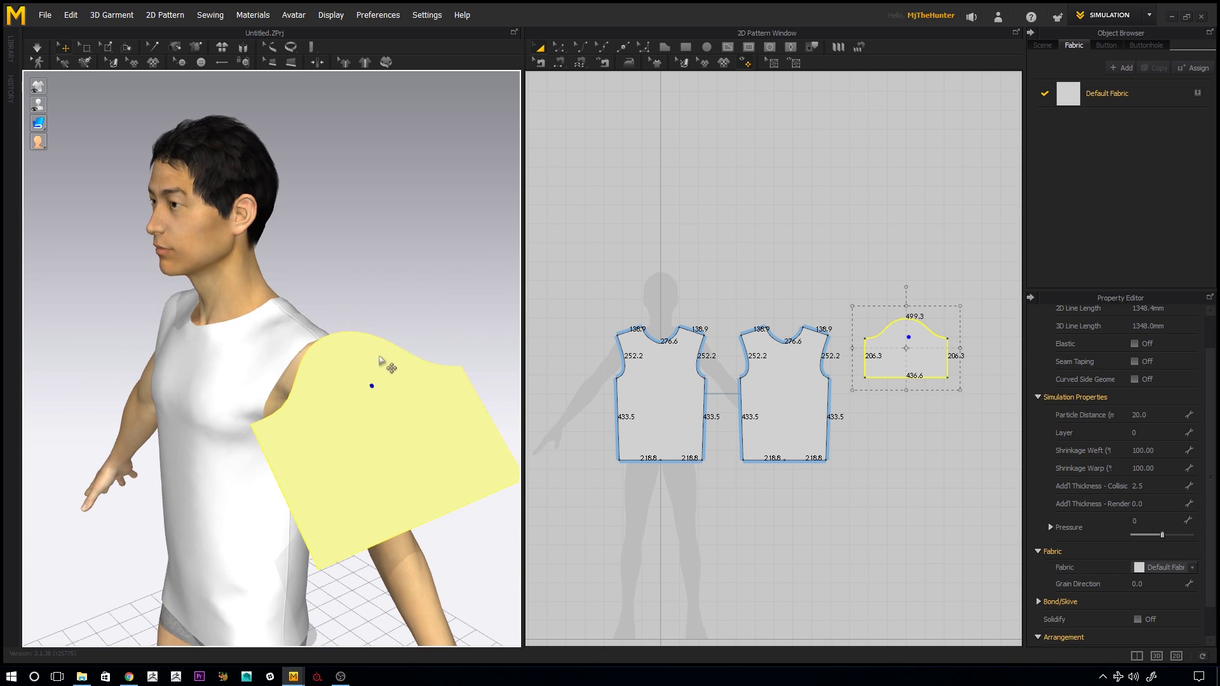
{"action": "key", "text": "space"}
{"action": "right_click_drag", "start_coordinate": [376, 406], "coordinate": [265, 438]}
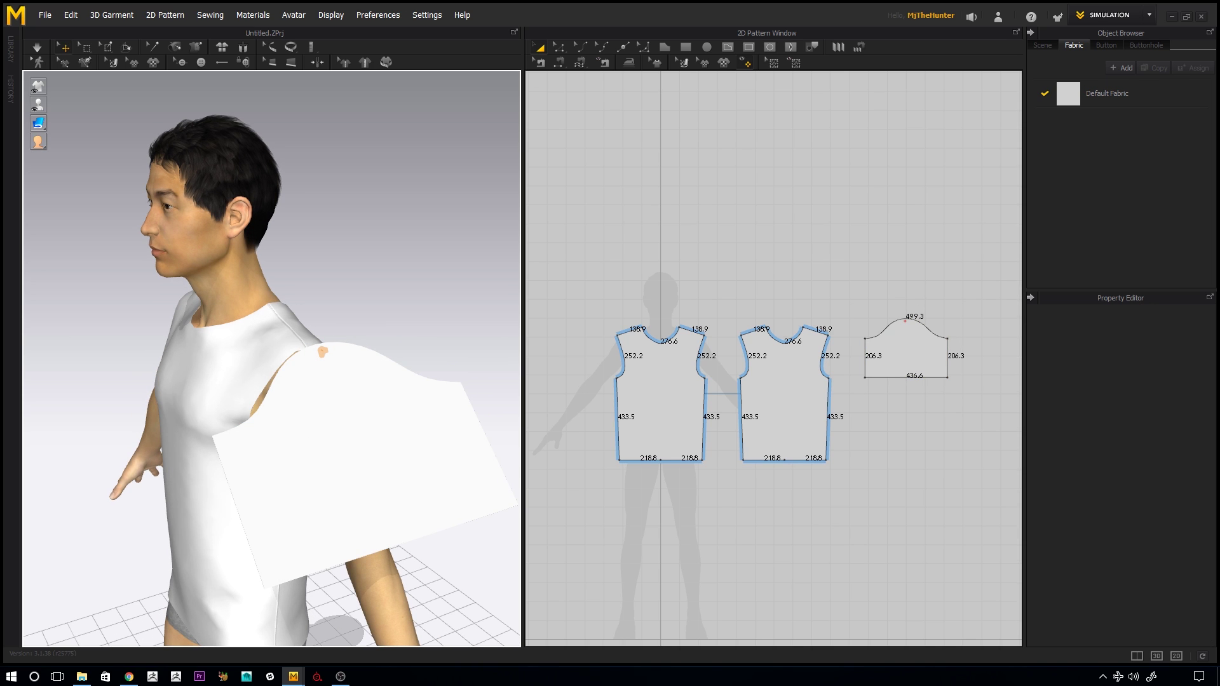
{"action": "scroll", "coordinate": [478, 349], "scroll_direction": "down", "scroll_amount": 5}
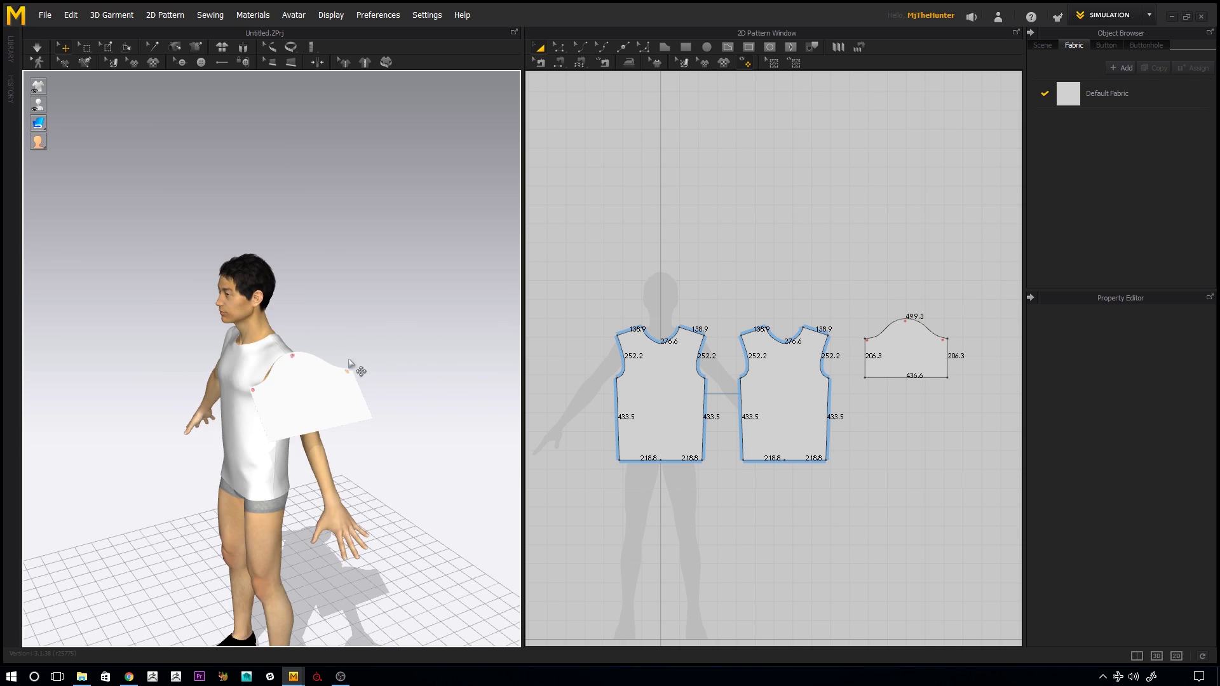
{"action": "mouse_move", "coordinate": [354, 368]}
{"action": "right_mouse_down"}
{"action": "mouse_move", "coordinate": [438, 325]}
{"action": "mouse_move", "coordinate": [354, 362]}
{"action": "mouse_move", "coordinate": [405, 361]}
{"action": "mouse_move", "coordinate": [373, 371]}
{"action": "right_mouse_up"}
Step: Simulate the sleeve hanging from its three pins and inspect how it drapes over the arm
{"action": "key", "text": "space"}
{"action": "scroll", "coordinate": [427, 421], "scroll_direction": "up", "scroll_amount": 4}
{"action": "right_click_drag", "start_coordinate": [428, 422], "coordinate": [444, 417]}
{"action": "right_click_drag", "start_coordinate": [368, 369], "coordinate": [345, 376]}
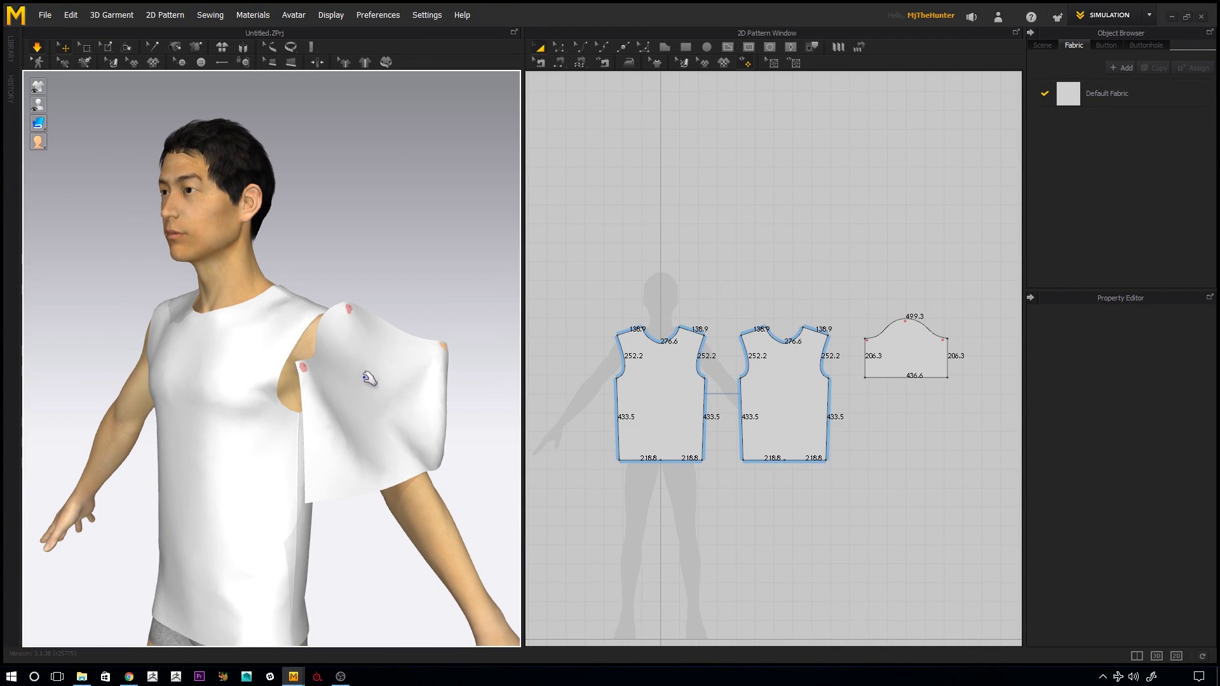
Step: Stop the simulation with the sleeve unpinned and reset the sleeve's 3D arrangement
{"action": "key", "text": "space"}
{"action": "right_click_drag", "start_coordinate": [422, 353], "coordinate": [369, 393]}
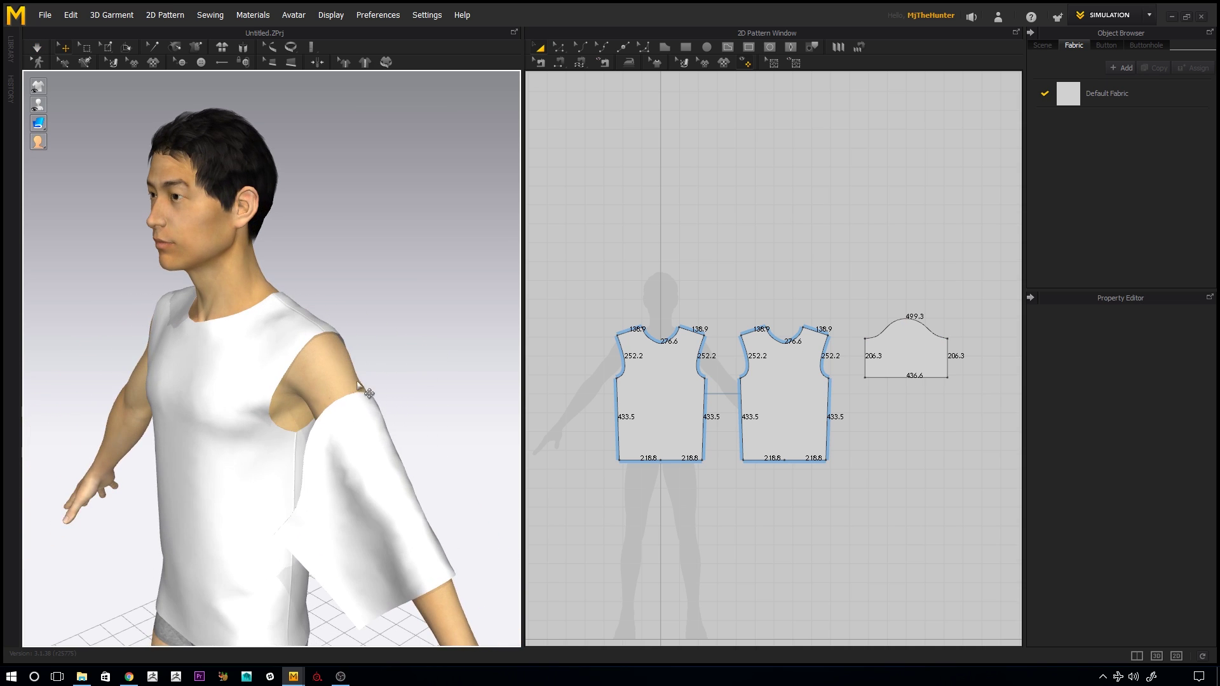
{"action": "left_click", "coordinate": [360, 419]}
{"action": "right_click", "coordinate": [410, 367]}
{"action": "left_click", "coordinate": [422, 235]}
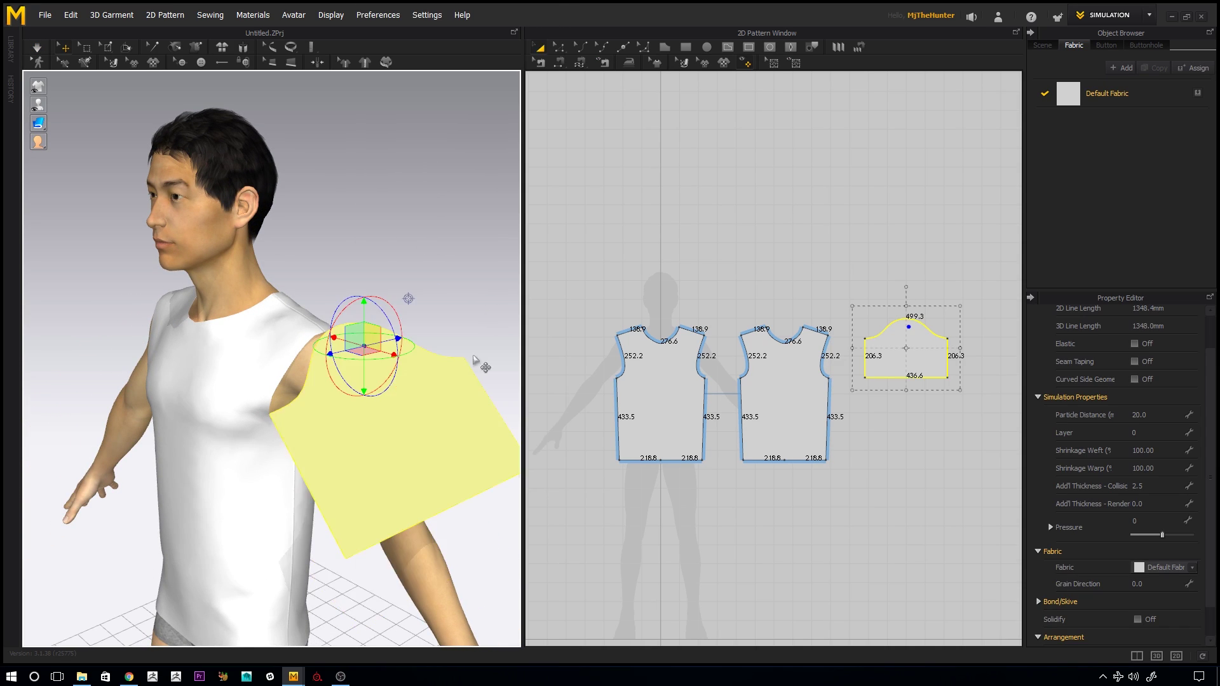
Step: Pin the sleeve at its cap's peak and simulate it hanging from that single pin beside the shoulder
{"action": "left_click", "coordinate": [428, 310]}
{"action": "left_click", "coordinate": [350, 331]}
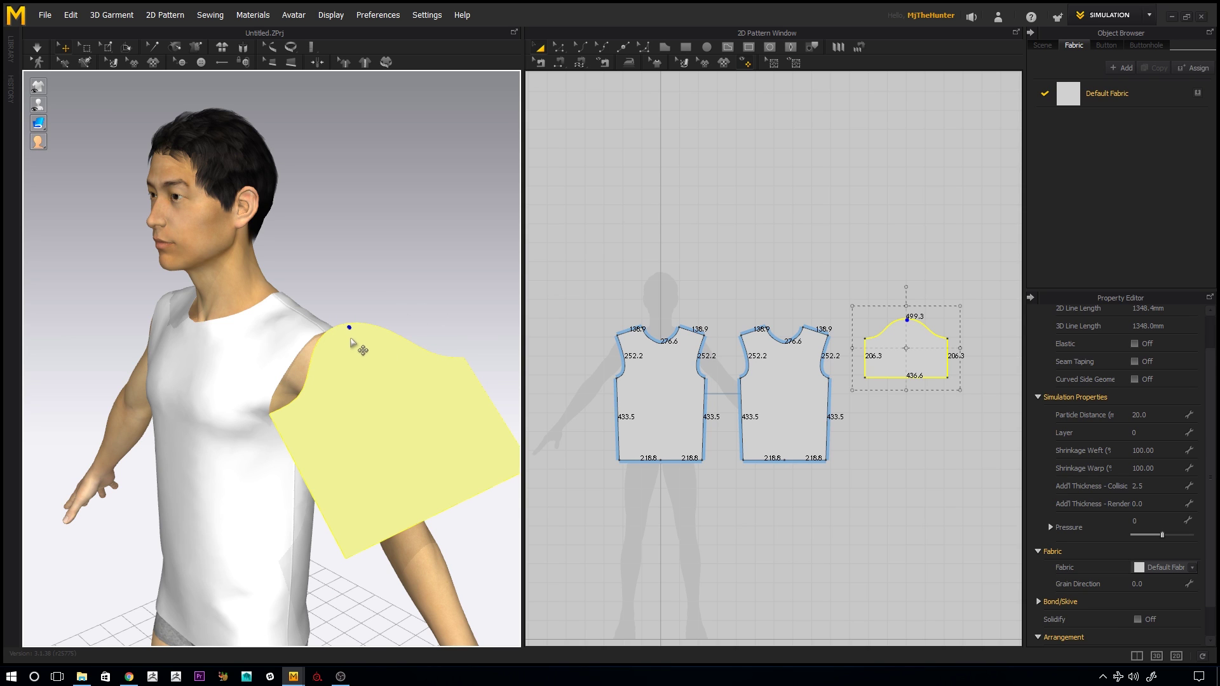
{"action": "left_click", "coordinate": [406, 288]}
{"action": "right_click_drag", "start_coordinate": [399, 316], "coordinate": [436, 306]}
{"action": "key", "text": "space"}
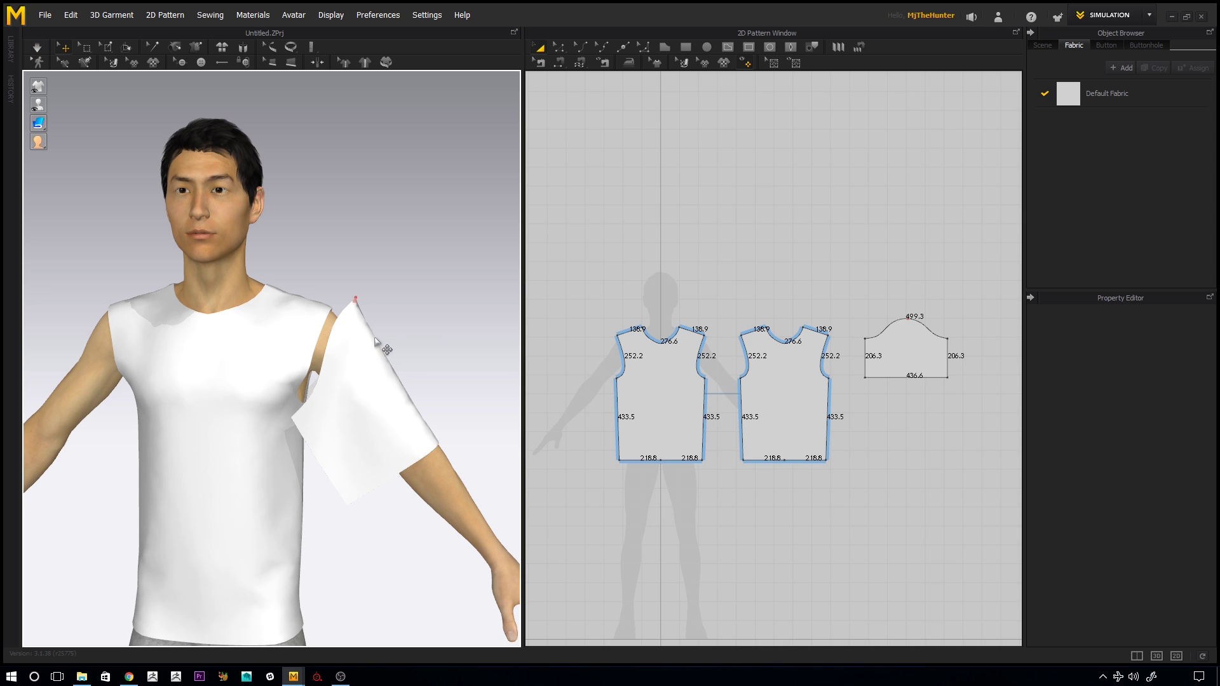
{"action": "right_click_drag", "start_coordinate": [427, 378], "coordinate": [283, 381]}
{"action": "scroll", "coordinate": [836, 317], "scroll_direction": "up", "scroll_amount": 2}
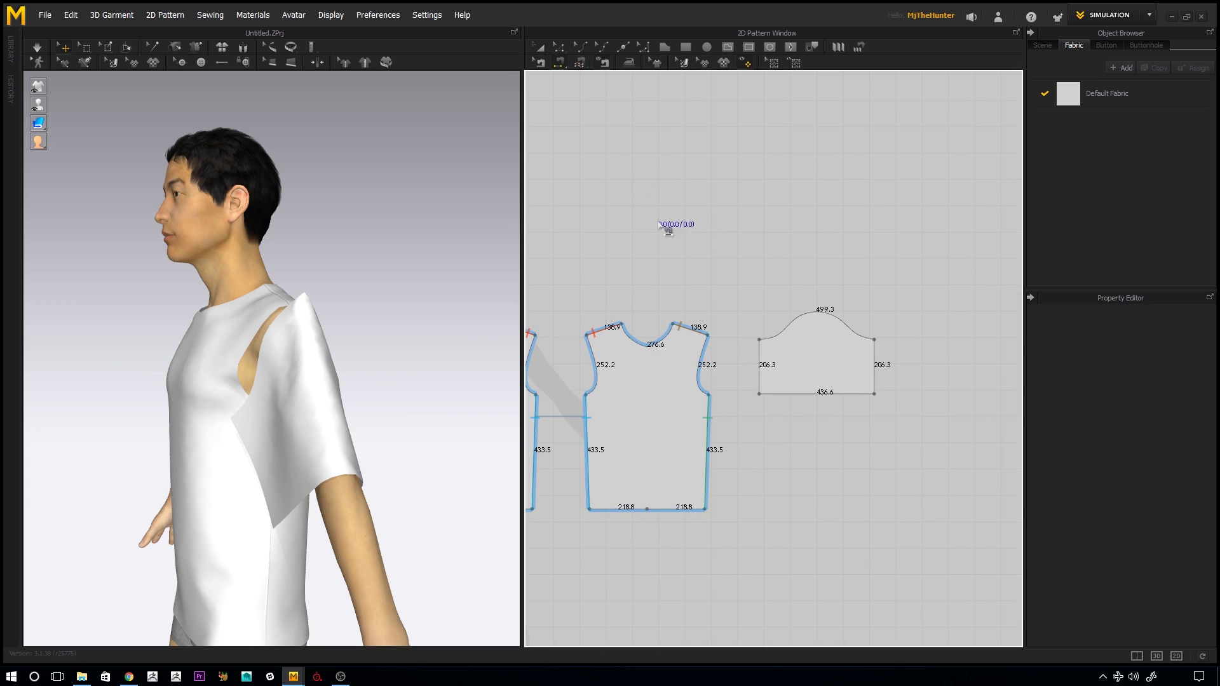
Step: Sew the sleeve's two side edges together and simulate so it closes around the arm
{"action": "left_click", "coordinate": [760, 356]}
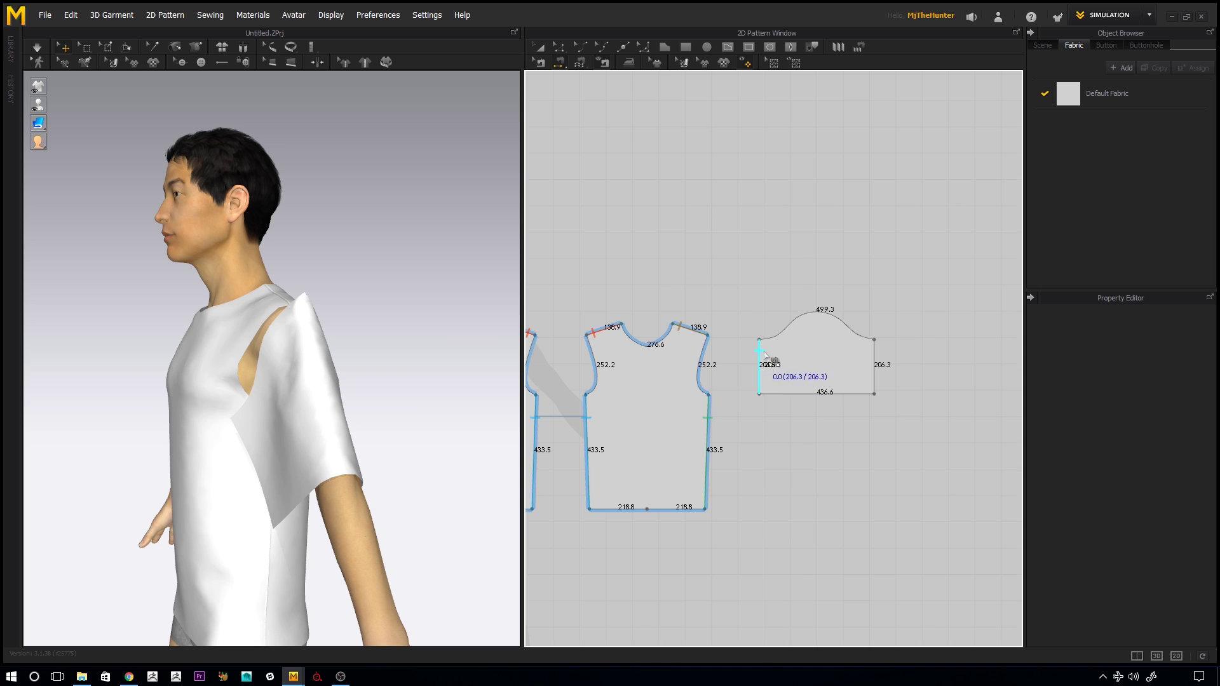
{"action": "left_click", "coordinate": [872, 357]}
{"action": "mouse_move", "coordinate": [385, 415]}
{"action": "right_mouse_down"}
{"action": "mouse_move", "coordinate": [442, 382]}
{"action": "mouse_move", "coordinate": [456, 399]}
{"action": "mouse_move", "coordinate": [414, 365]}
{"action": "mouse_move", "coordinate": [427, 373]}
{"action": "mouse_move", "coordinate": [402, 402]}
{"action": "mouse_move", "coordinate": [371, 411]}
{"action": "right_mouse_up"}
{"action": "key", "text": "space"}
{"action": "key", "text": "space"}
{"action": "scroll", "coordinate": [403, 401], "scroll_direction": "up", "scroll_amount": 2}
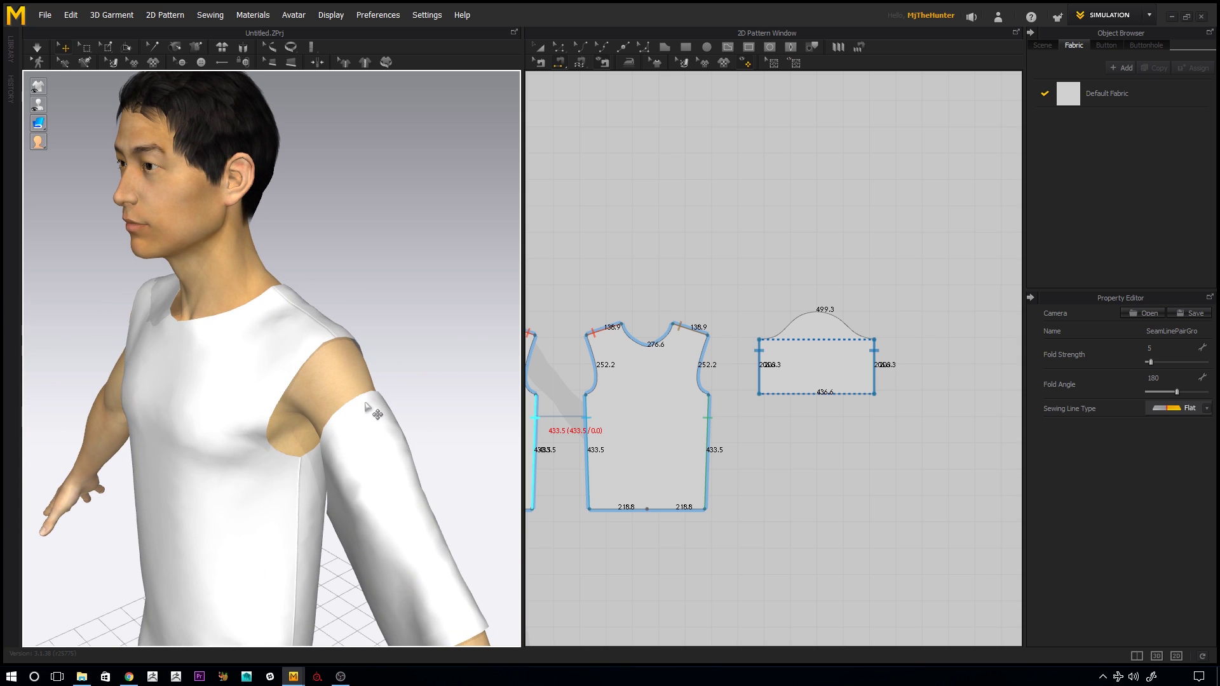
Step: Pin the closed sleeve at its cap's peak and pull it up to the shoulder while simulating
{"action": "left_click", "coordinate": [367, 407]}
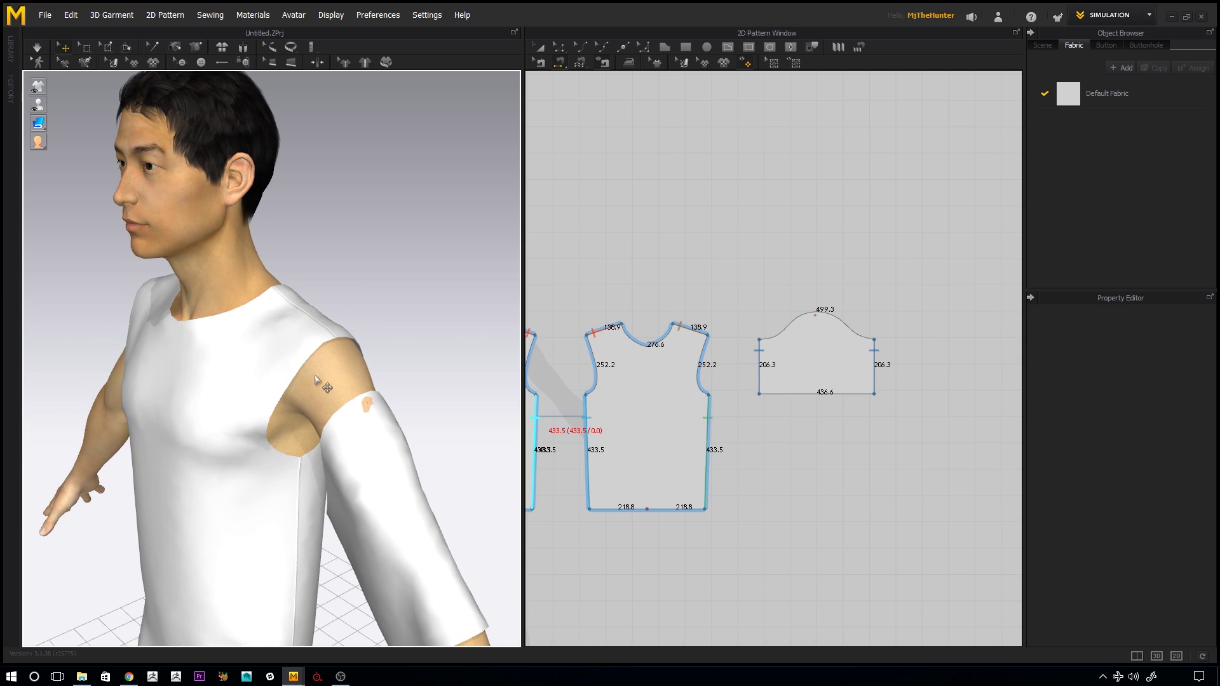
{"action": "left_click_drag", "start_coordinate": [359, 374], "coordinate": [344, 344]}
{"action": "right_click_drag", "start_coordinate": [359, 356], "coordinate": [400, 329]}
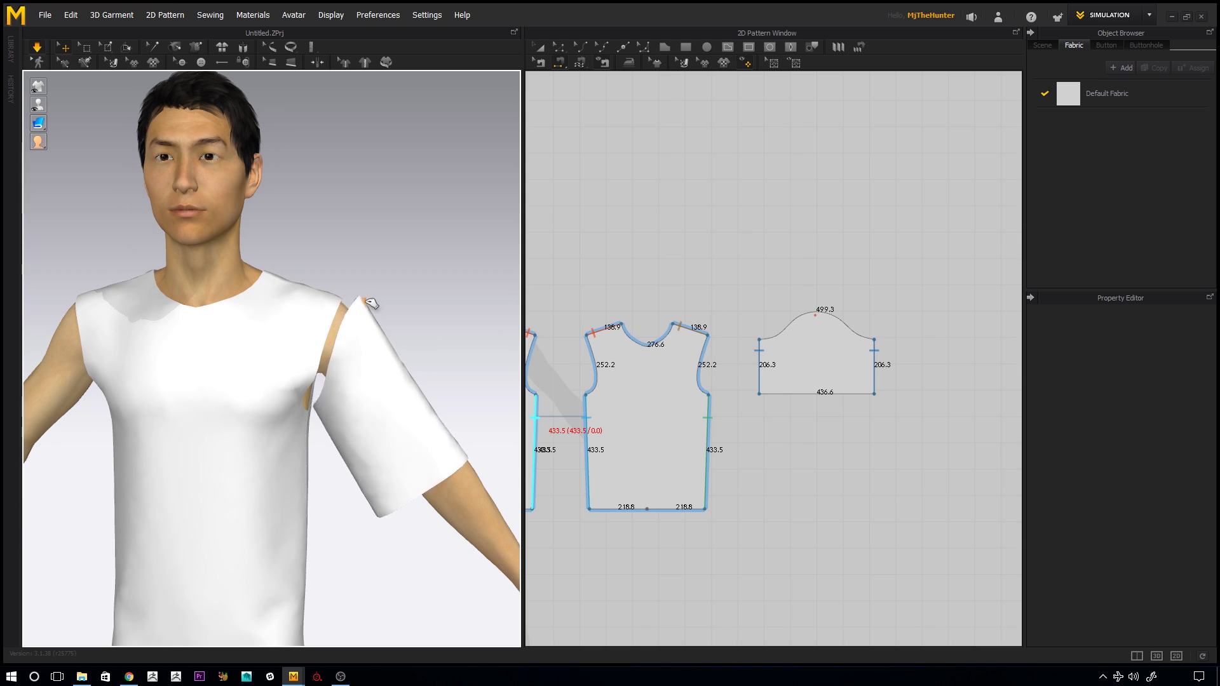
{"action": "right_click_drag", "start_coordinate": [439, 352], "coordinate": [405, 347]}
{"action": "middle_click_drag", "start_coordinate": [747, 296], "coordinate": [806, 310]}
{"action": "scroll", "coordinate": [775, 279], "scroll_direction": "down", "scroll_amount": 2}
{"action": "right_click_drag", "start_coordinate": [356, 379], "coordinate": [294, 374]}
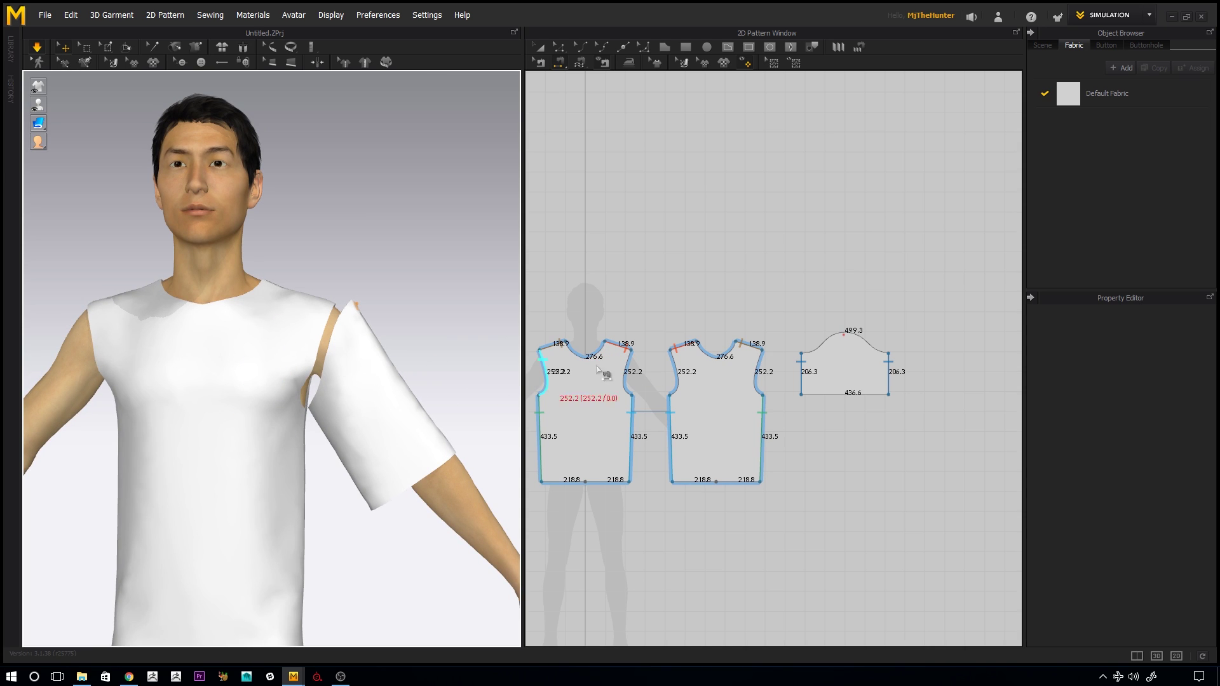
Step: Shorten the sleeve by moving its hem edge up until both side edges measure 146.3 mm
{"action": "scroll", "coordinate": [772, 356], "scroll_direction": "up", "scroll_amount": 4}
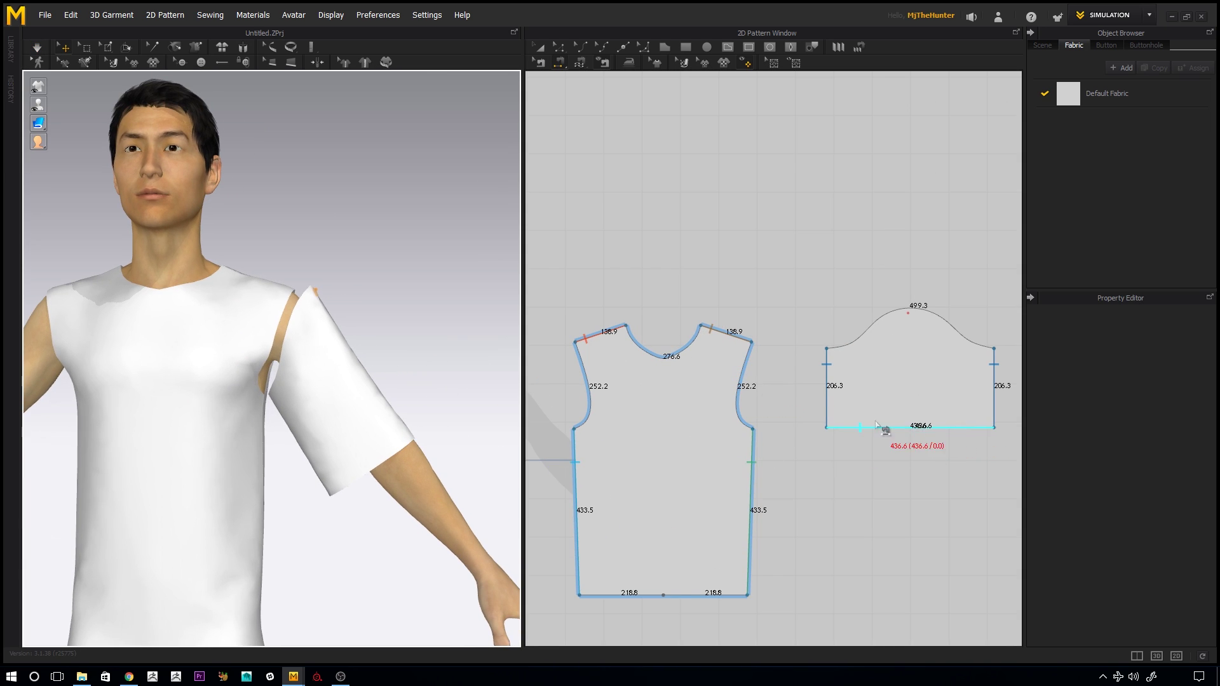
{"action": "right_click_drag", "start_coordinate": [876, 427], "coordinate": [797, 419]}
{"action": "key", "text": "z"}
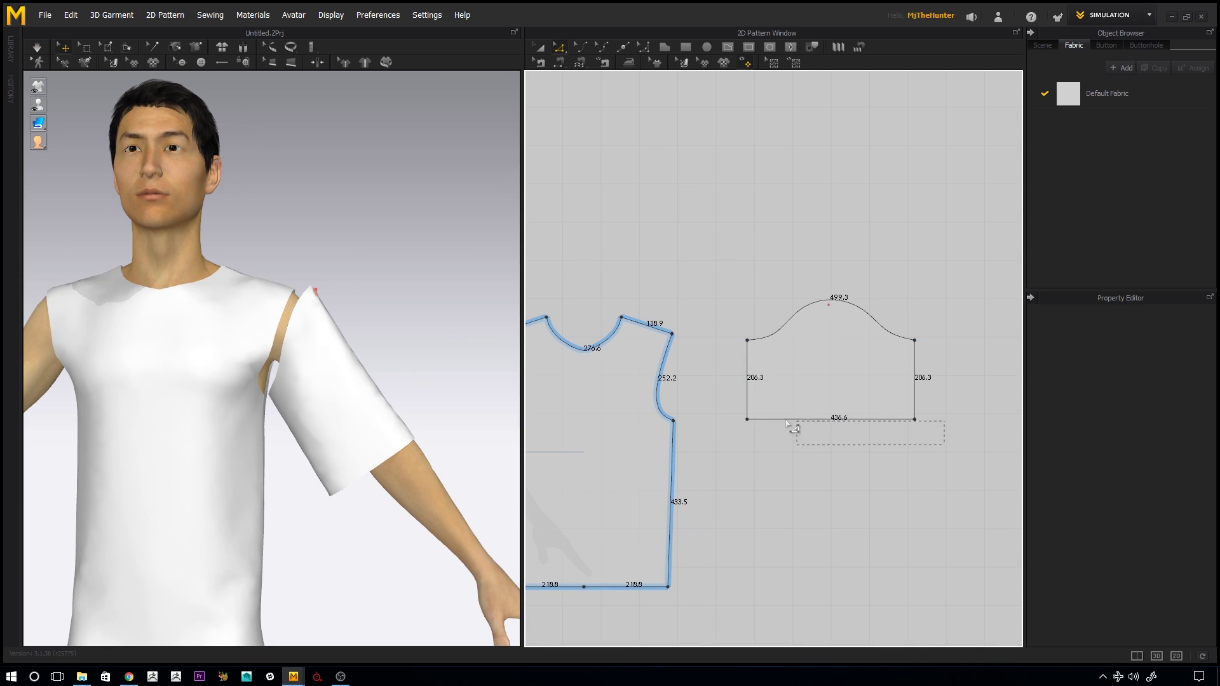
{"action": "left_click_drag", "start_coordinate": [723, 406], "coordinate": [724, 407]}
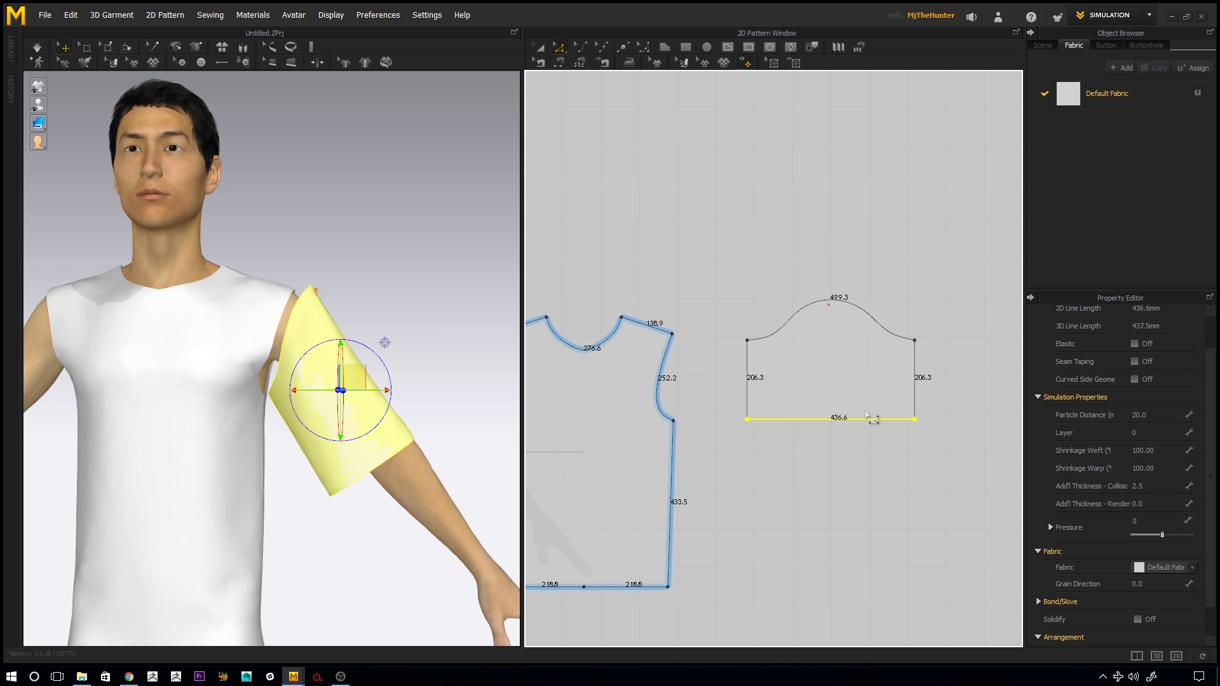
{"action": "key", "text": "Up"}
{"action": "key", "text": "Up"}
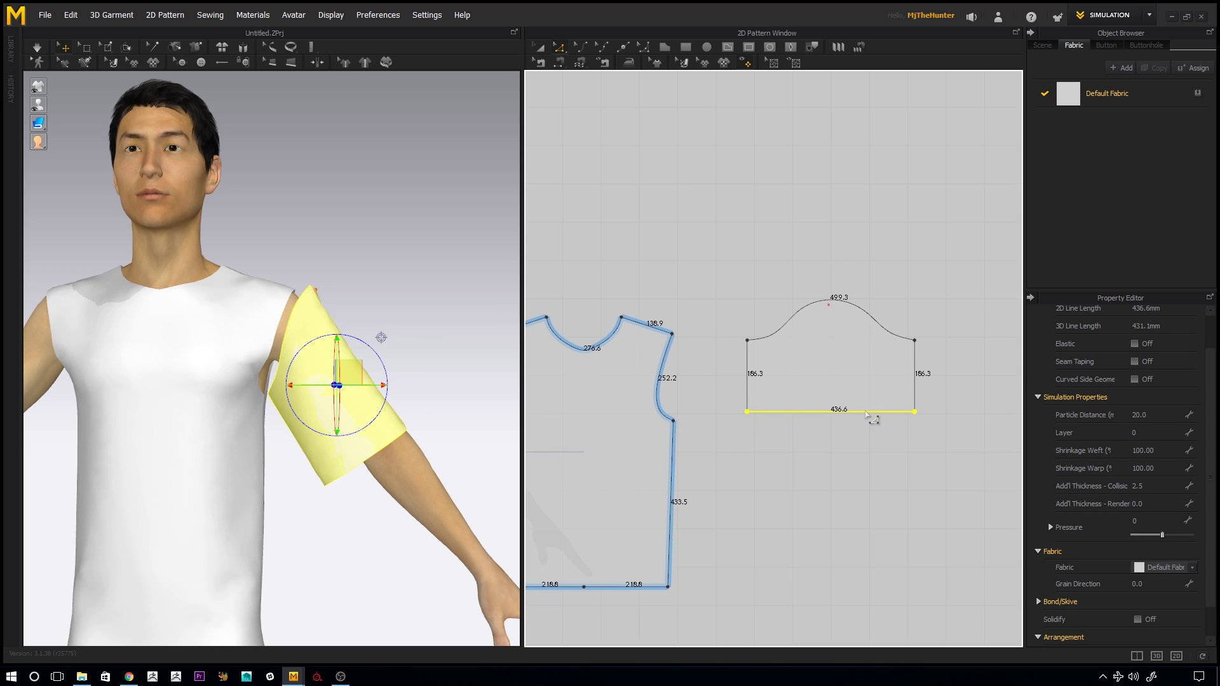
{"action": "key", "text": "Up"}
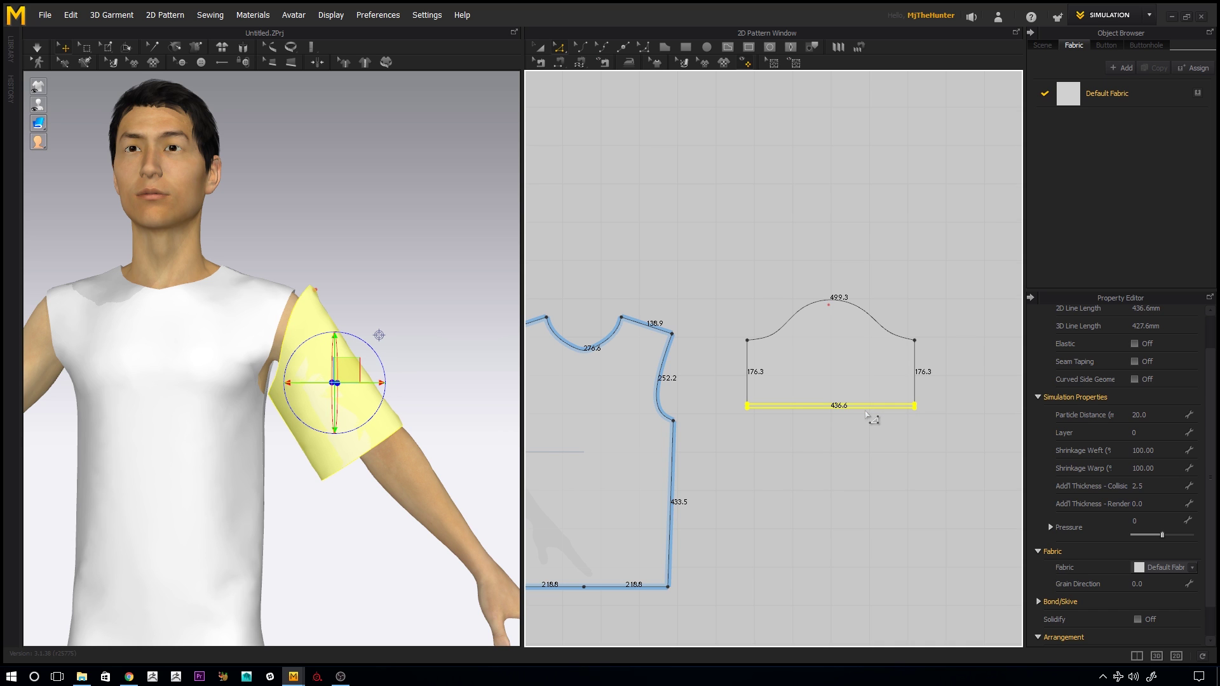
{"action": "key", "text": "Up"}
{"action": "key", "text": "Up"}
{"action": "key", "text": "Up"}
Step: Simulate the shortened sleeve and inspect how its cap meets the shirt's armhole
{"action": "left_click", "coordinate": [408, 311]}
{"action": "right_click_drag", "start_coordinate": [409, 312], "coordinate": [383, 337]}
{"action": "key", "text": "space"}
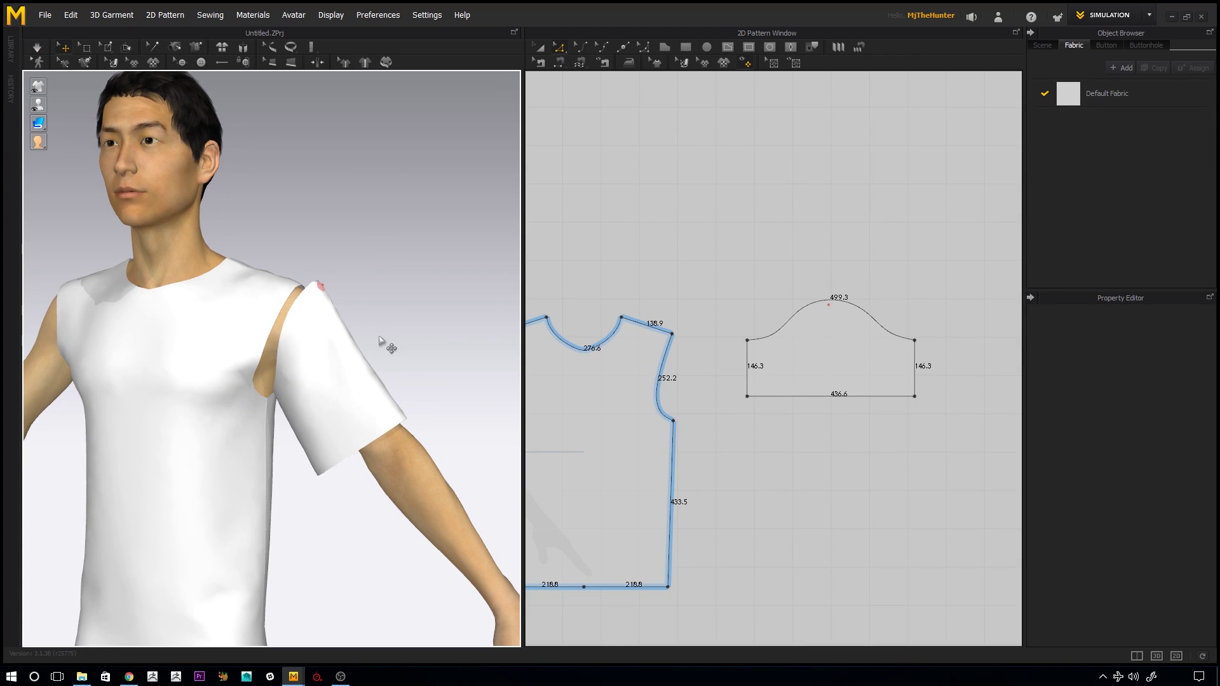
{"action": "right_click_drag", "start_coordinate": [716, 280], "coordinate": [803, 265]}
{"action": "scroll", "coordinate": [364, 375], "scroll_direction": "up", "scroll_amount": 5}
{"action": "right_click_drag", "start_coordinate": [366, 405], "coordinate": [380, 428]}
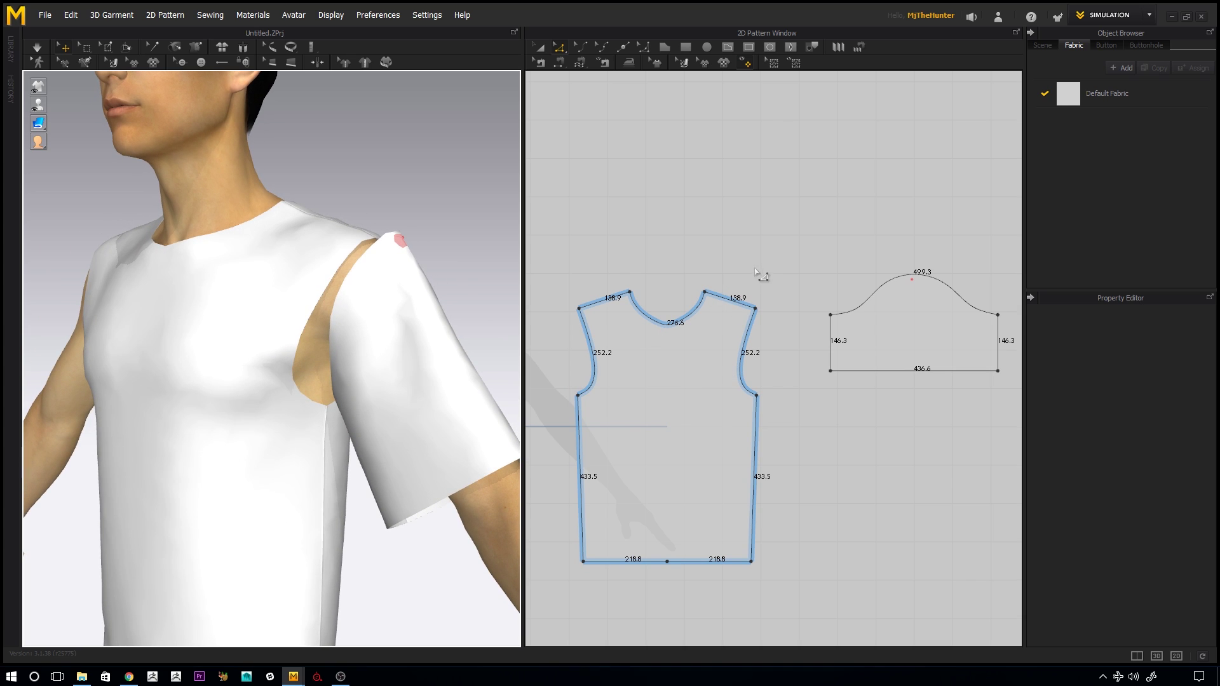
{"action": "middle_click_drag", "start_coordinate": [307, 435], "coordinate": [296, 422]}
{"action": "right_click_drag", "start_coordinate": [305, 384], "coordinate": [330, 377]}
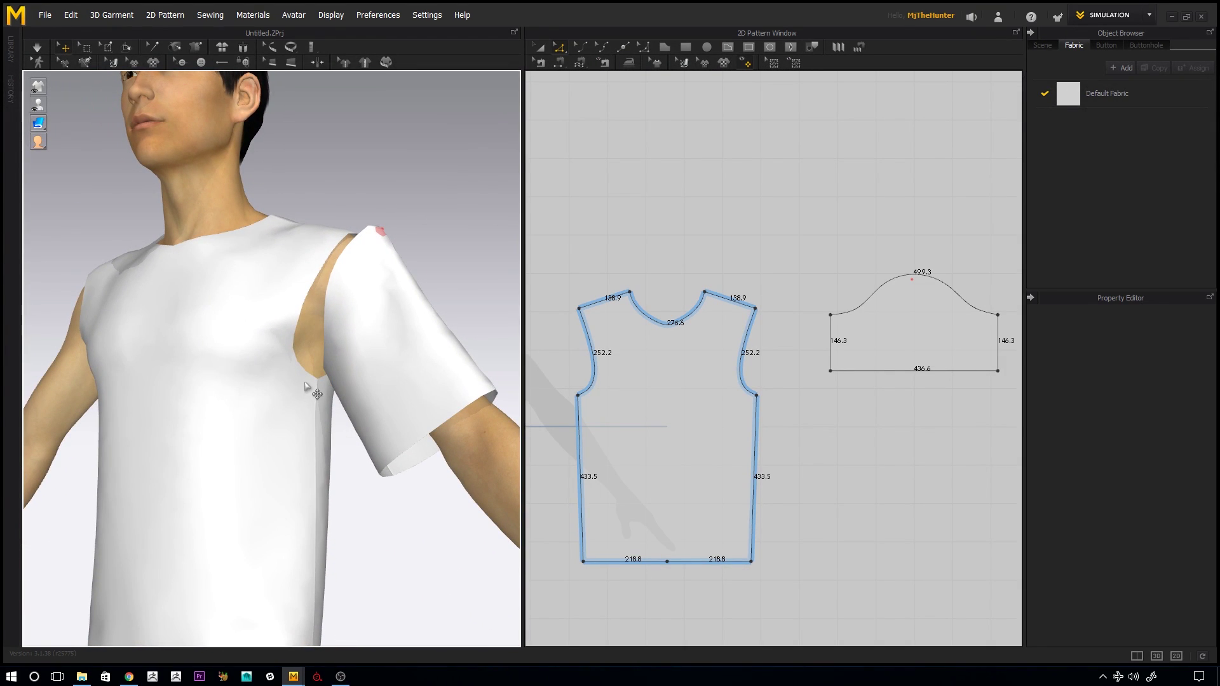
Step: Locate the front piece's underarm and armhole edge on both the avatar and the 2D pattern
{"action": "left_click", "coordinate": [305, 383]}
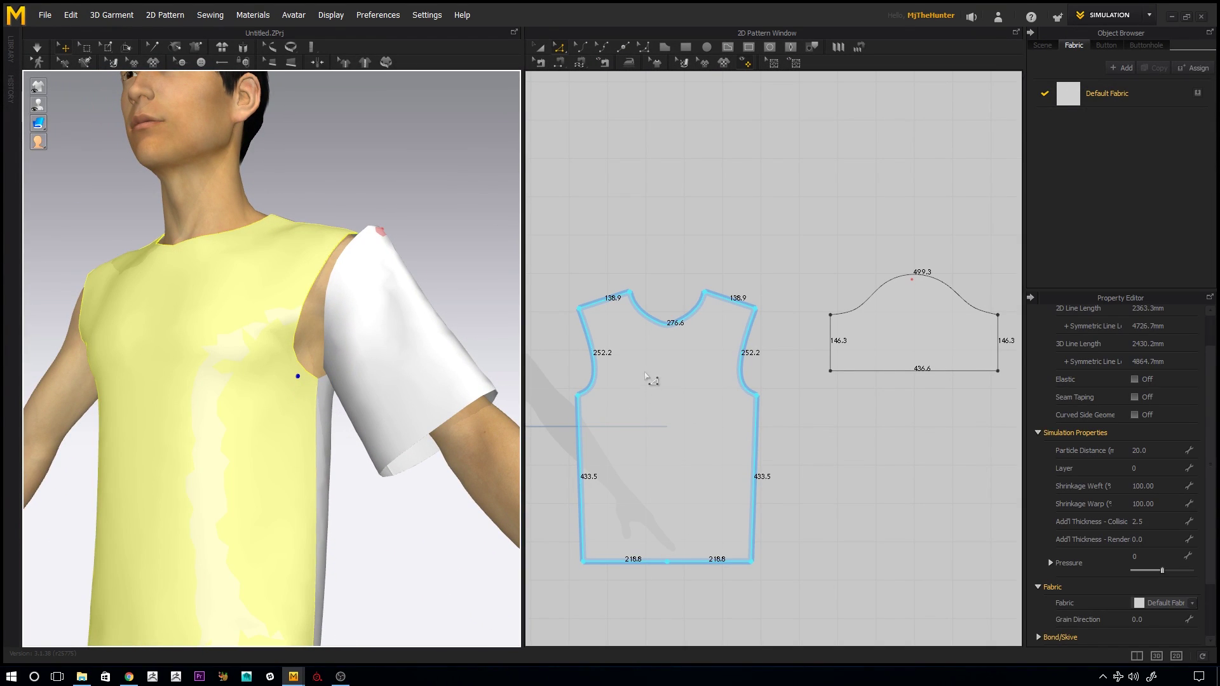
{"action": "scroll", "coordinate": [648, 379], "scroll_direction": "down", "scroll_amount": 1}
{"action": "scroll", "coordinate": [635, 343], "scroll_direction": "down", "scroll_amount": 5}
{"action": "middle_click_drag", "start_coordinate": [642, 288], "coordinate": [686, 283]}
{"action": "middle_click_drag", "start_coordinate": [402, 334], "coordinate": [449, 333]}
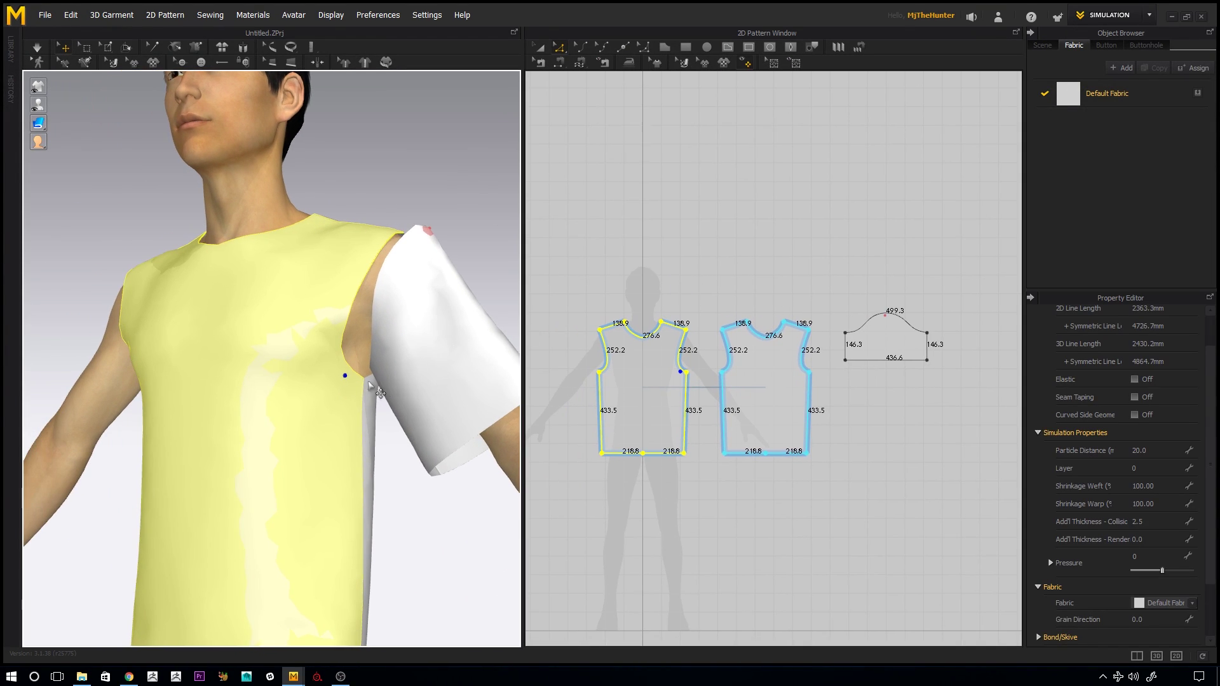
{"action": "scroll", "coordinate": [353, 394], "scroll_direction": "up", "scroll_amount": 4}
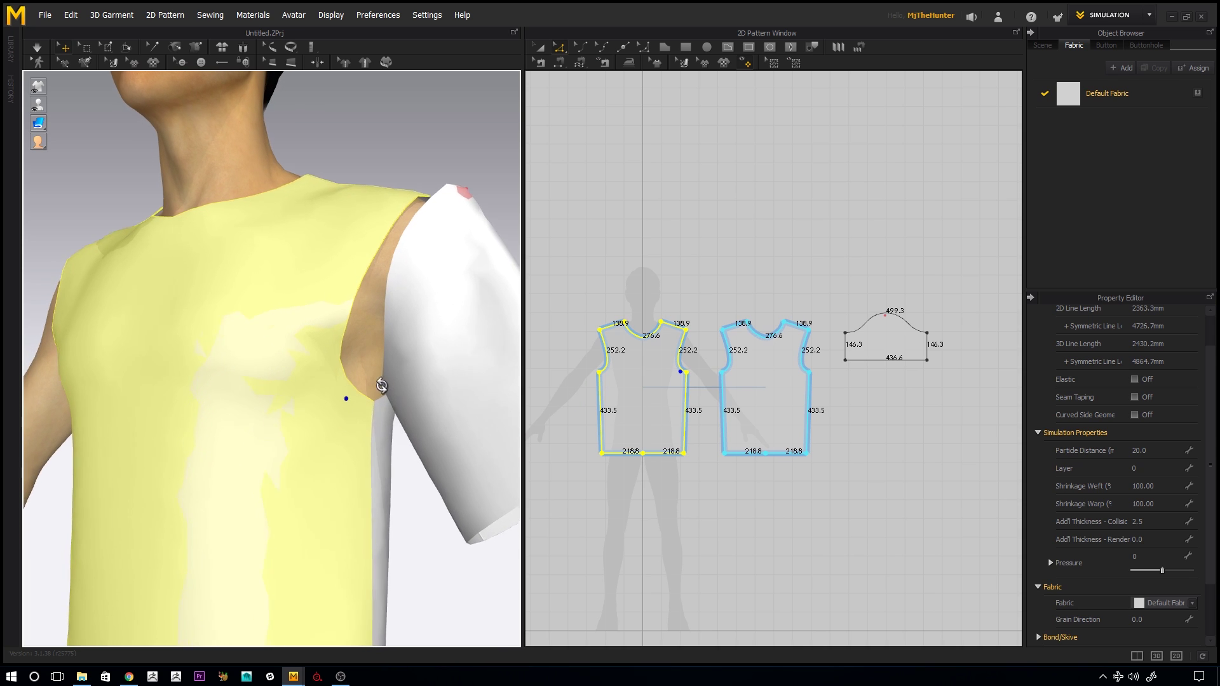
{"action": "middle_click_drag", "start_coordinate": [618, 366], "coordinate": [639, 364]}
{"action": "scroll", "coordinate": [635, 364], "scroll_direction": "up", "scroll_amount": 3}
{"action": "right_click_drag", "start_coordinate": [359, 240], "coordinate": [337, 368]}
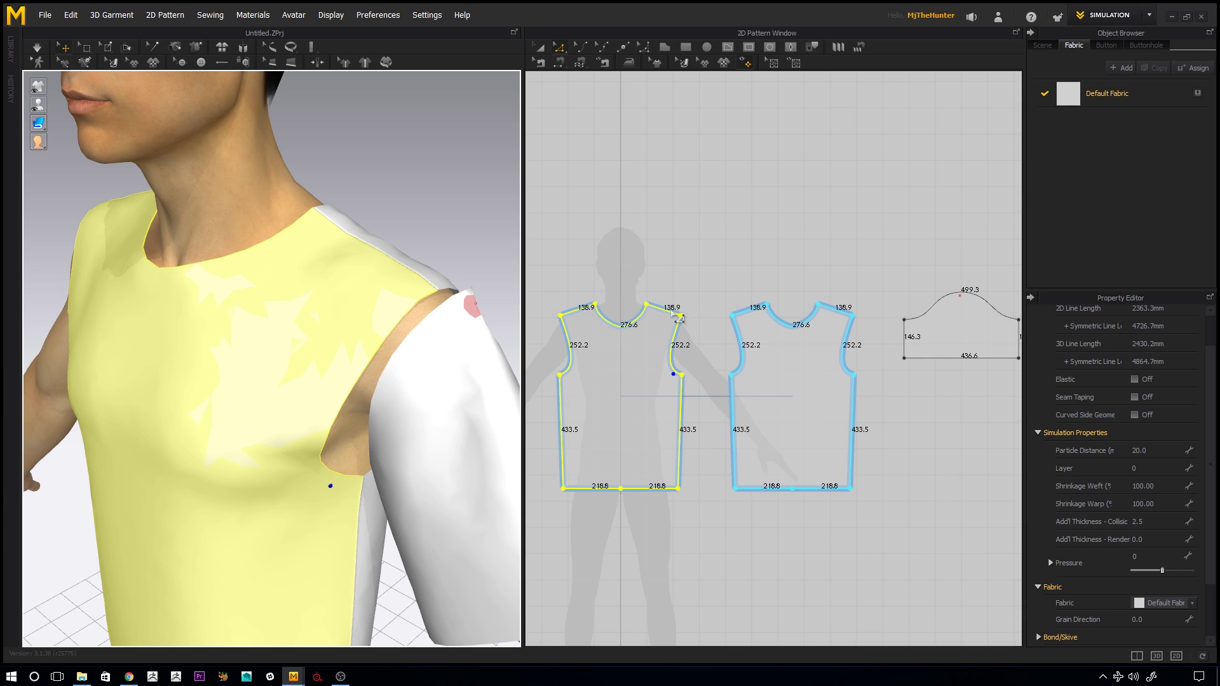
{"action": "scroll", "coordinate": [357, 414], "scroll_direction": "down", "scroll_amount": 3}
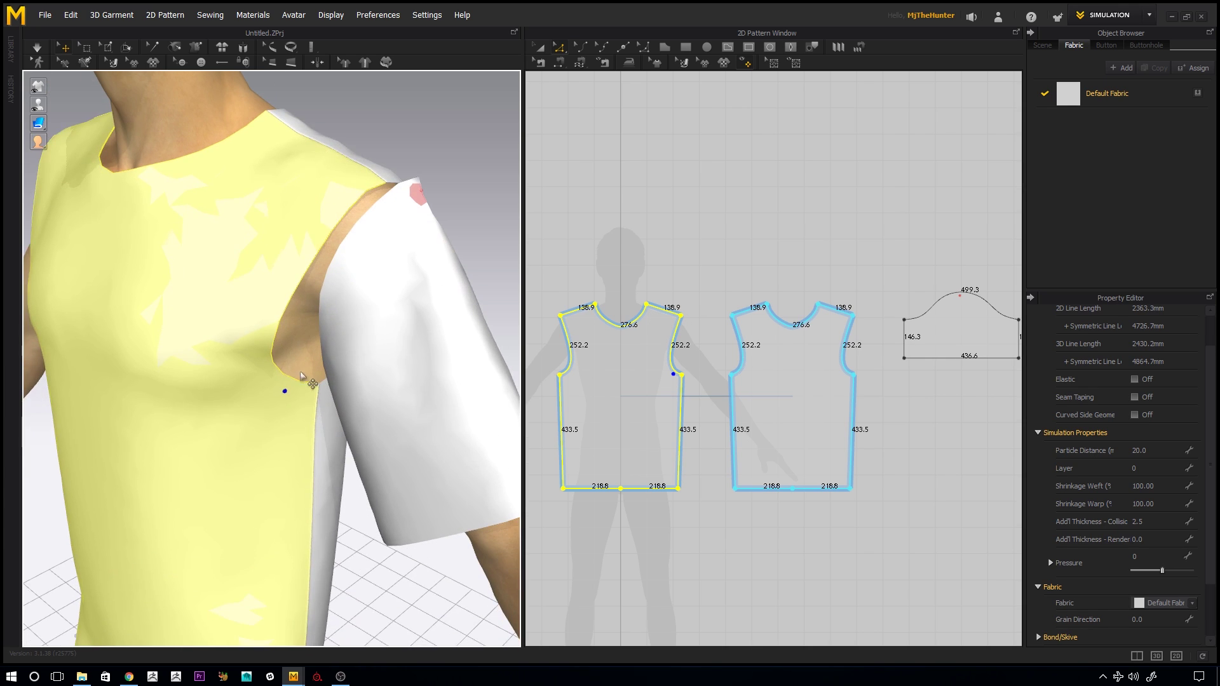
{"action": "left_click", "coordinate": [258, 260]}
{"action": "scroll", "coordinate": [282, 291], "scroll_direction": "up", "scroll_amount": 3}
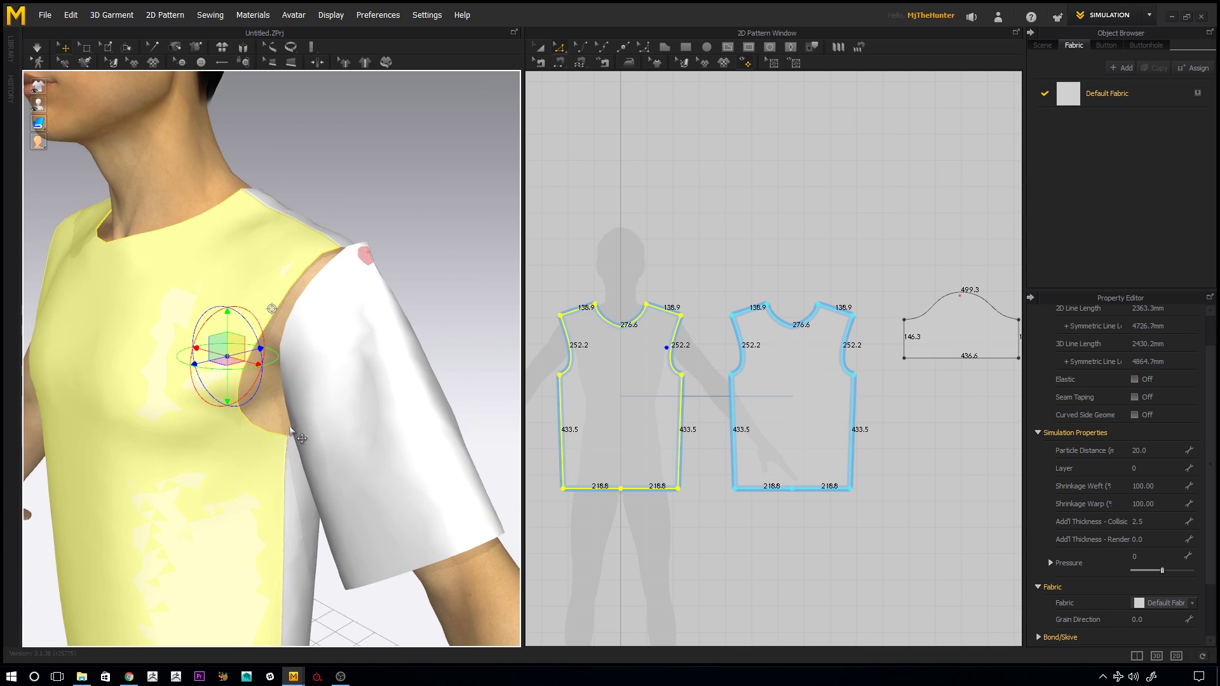
Step: Follow the armhole over the shoulder to the back piece and locate the matching underarm corner of the sleeve
{"action": "left_click", "coordinate": [320, 246]}
{"action": "mouse_move", "coordinate": [331, 280]}
{"action": "right_mouse_down"}
{"action": "mouse_move", "coordinate": [193, 312]}
{"action": "mouse_move", "coordinate": [169, 274]}
{"action": "mouse_move", "coordinate": [185, 359]}
{"action": "right_mouse_up"}
{"action": "left_click", "coordinate": [172, 309]}
{"action": "left_click", "coordinate": [191, 317]}
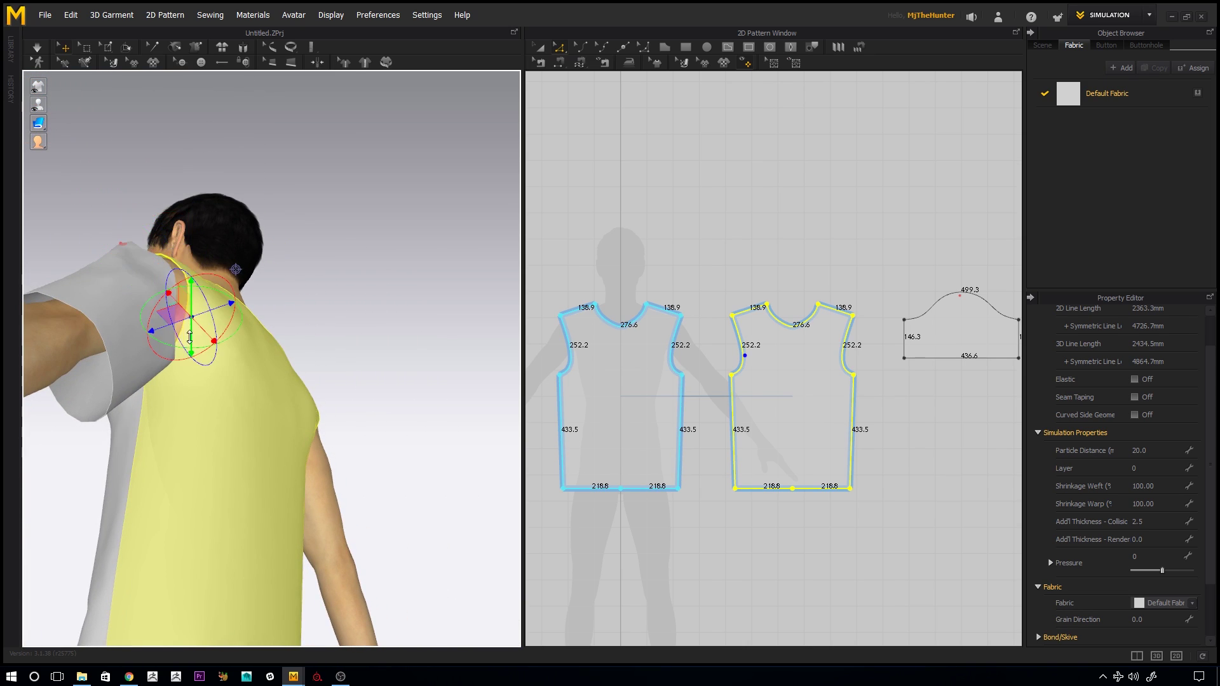
{"action": "left_click", "coordinate": [170, 393]}
{"action": "middle_click_drag", "start_coordinate": [697, 262], "coordinate": [670, 272]}
{"action": "scroll", "coordinate": [670, 272], "scroll_direction": "up", "scroll_amount": 1}
{"action": "mouse_move", "coordinate": [199, 301]}
{"action": "right_mouse_down"}
{"action": "mouse_move", "coordinate": [249, 294]}
{"action": "mouse_move", "coordinate": [364, 397]}
{"action": "mouse_move", "coordinate": [309, 432]}
{"action": "mouse_move", "coordinate": [303, 494]}
{"action": "right_mouse_up"}
{"action": "scroll", "coordinate": [356, 408], "scroll_direction": "up", "scroll_amount": 4}
{"action": "left_click", "coordinate": [341, 404]}
{"action": "left_click", "coordinate": [304, 480]}
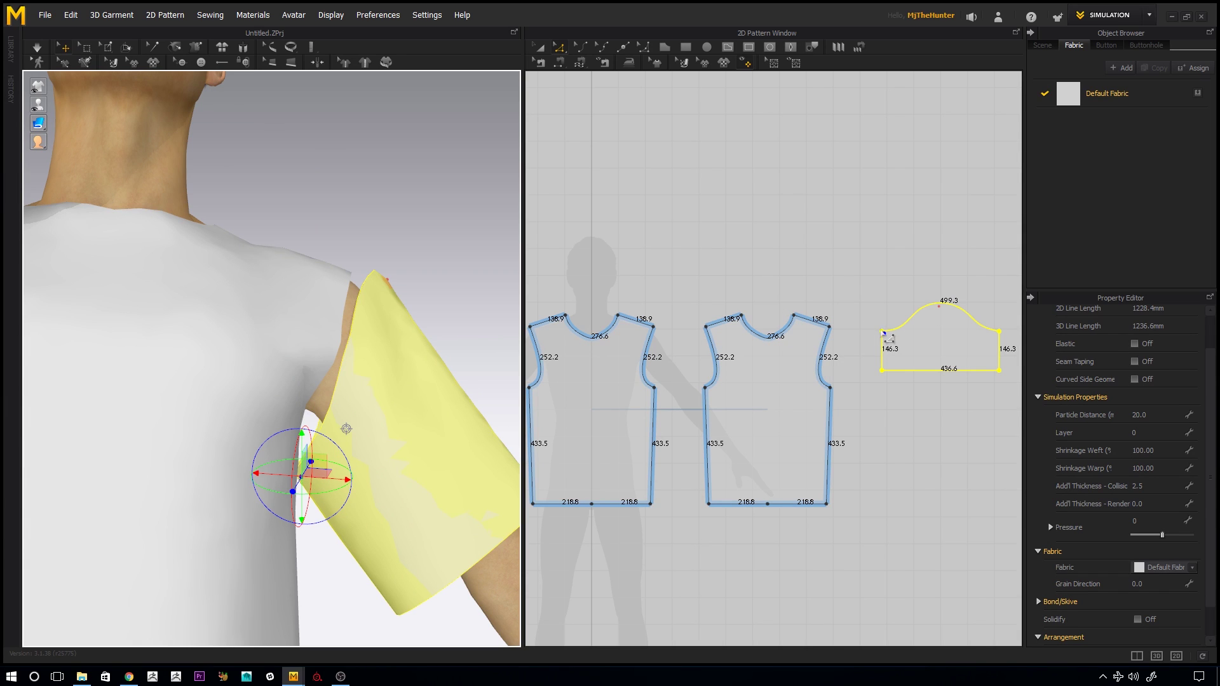
{"action": "scroll", "coordinate": [822, 302], "scroll_direction": "up", "scroll_amount": 1}
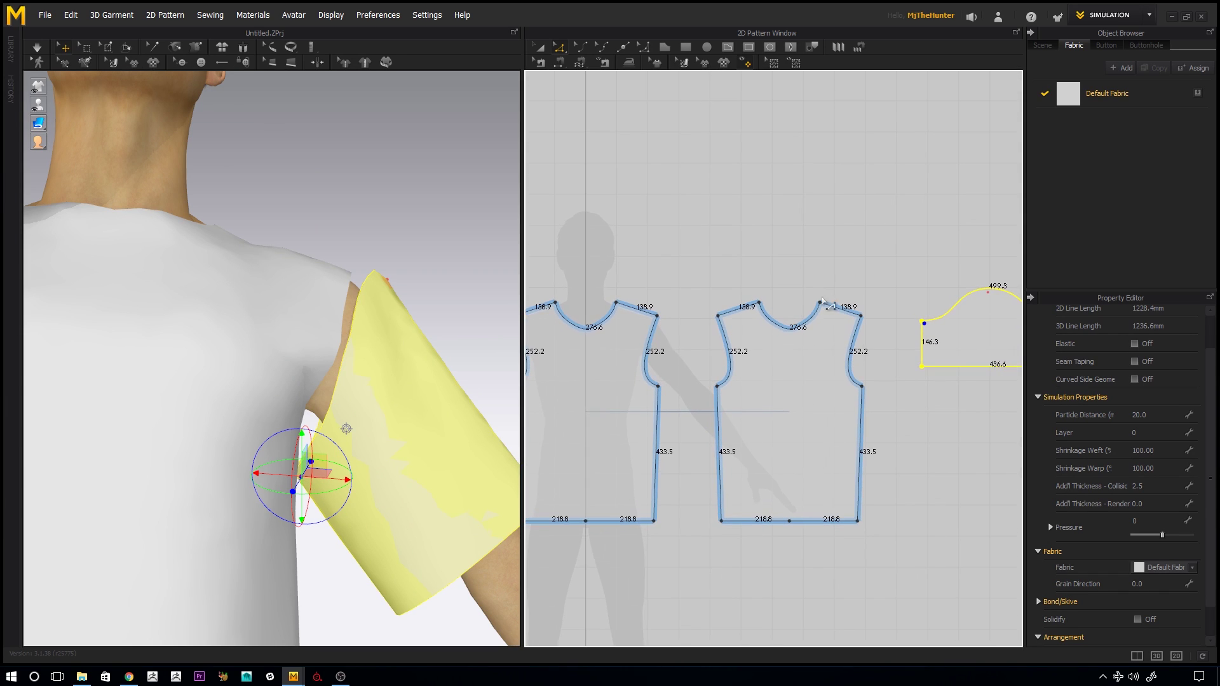
Step: Switch the free sewing tool to M:N Free Sewing
{"action": "left_click", "coordinate": [581, 64]}
{"action": "left_click", "coordinate": [578, 64]}
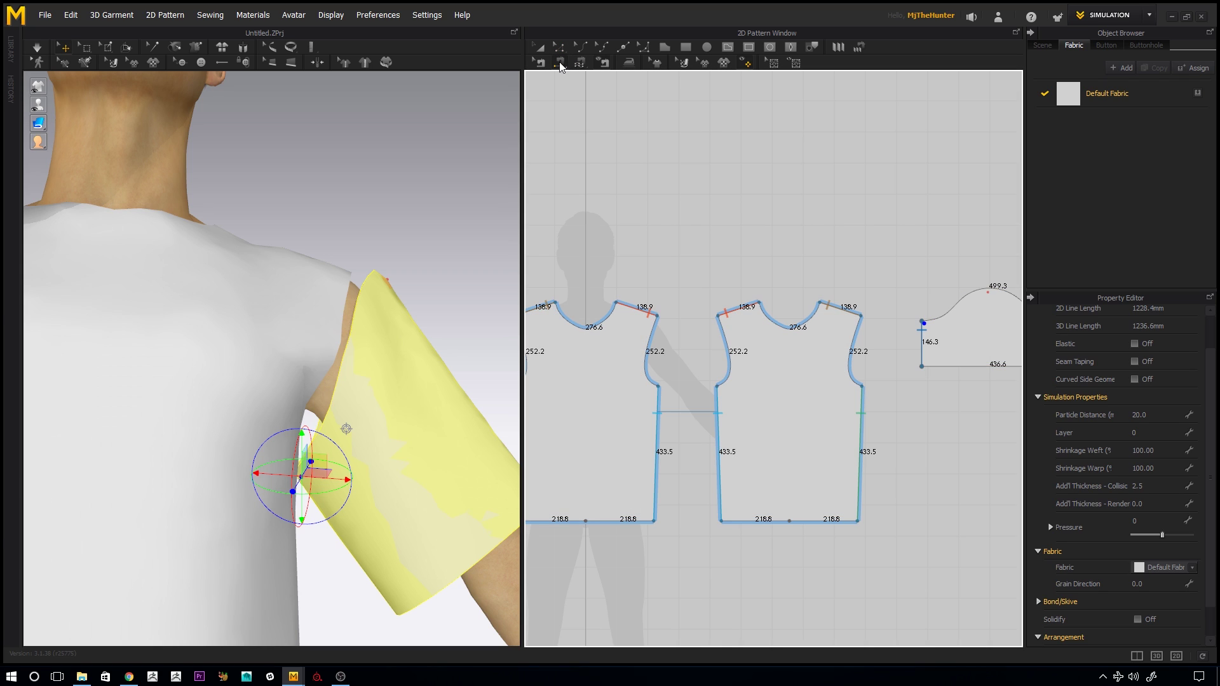
{"action": "left_click", "coordinate": [562, 67]}
{"action": "middle_click_drag", "start_coordinate": [940, 302], "coordinate": [810, 297]}
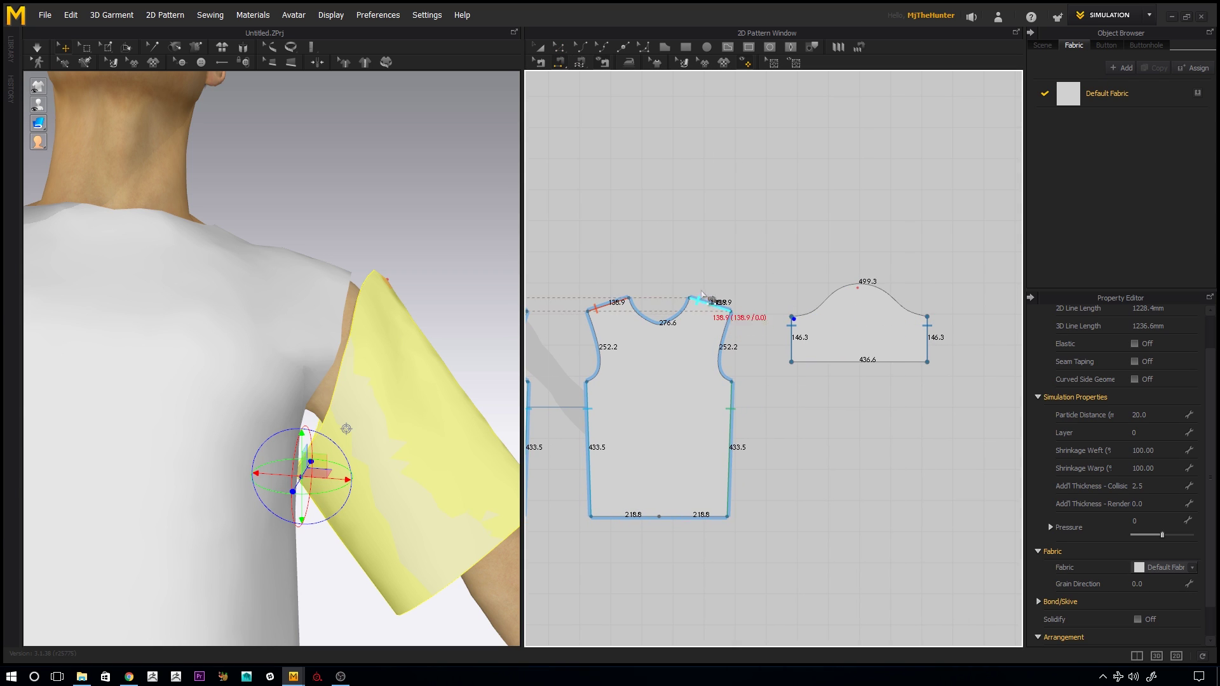
{"action": "left_click", "coordinate": [579, 64]}
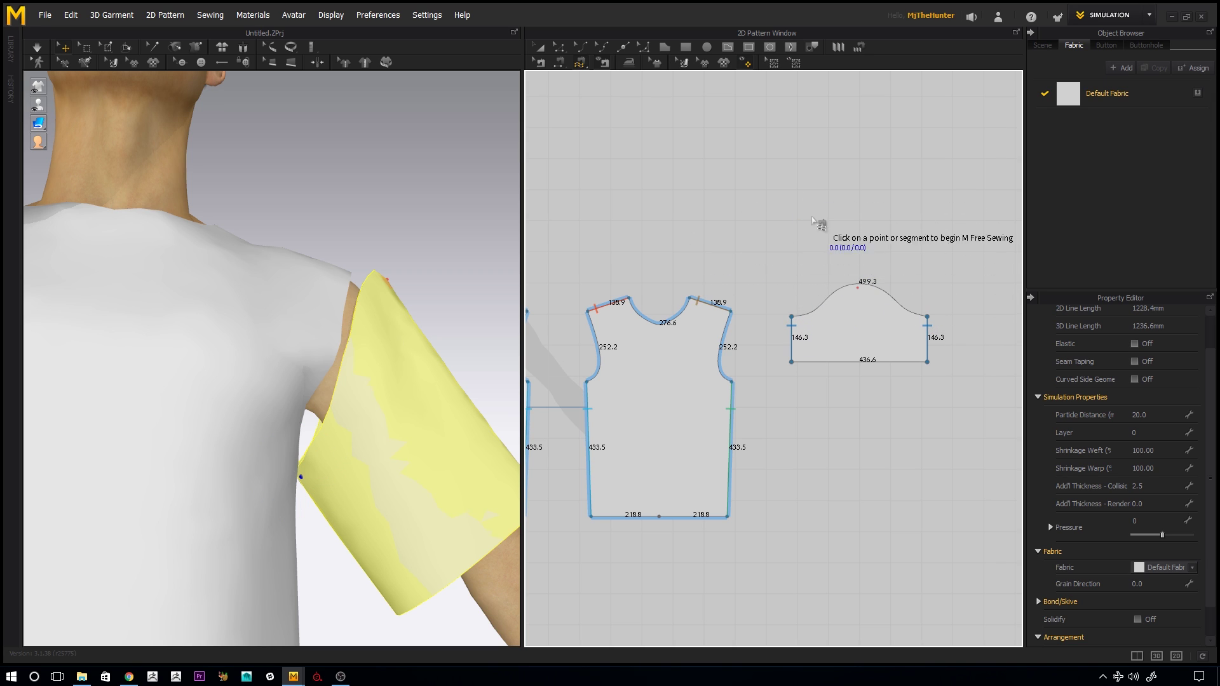
{"action": "left_click", "coordinate": [579, 63]}
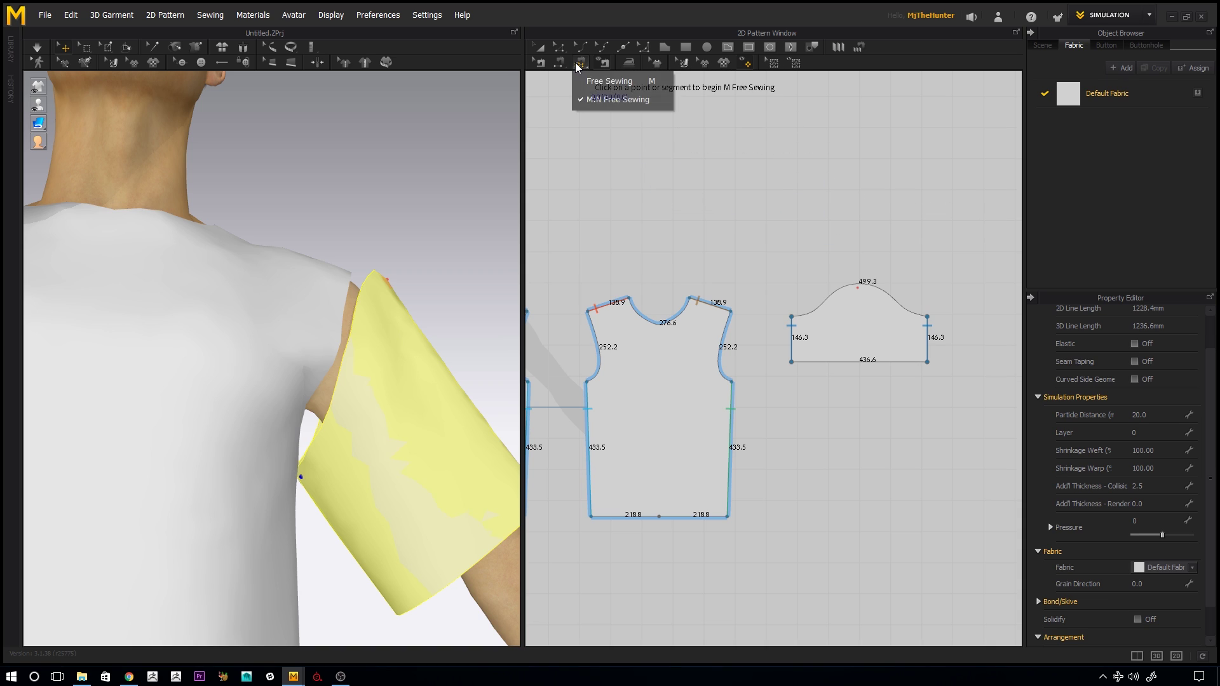
{"action": "left_click", "coordinate": [614, 100]}
Step: Examine the seam path from the front piece's underarm over the shoulder onto the back piece
{"action": "scroll", "coordinate": [842, 315], "scroll_direction": "up", "scroll_amount": 3}
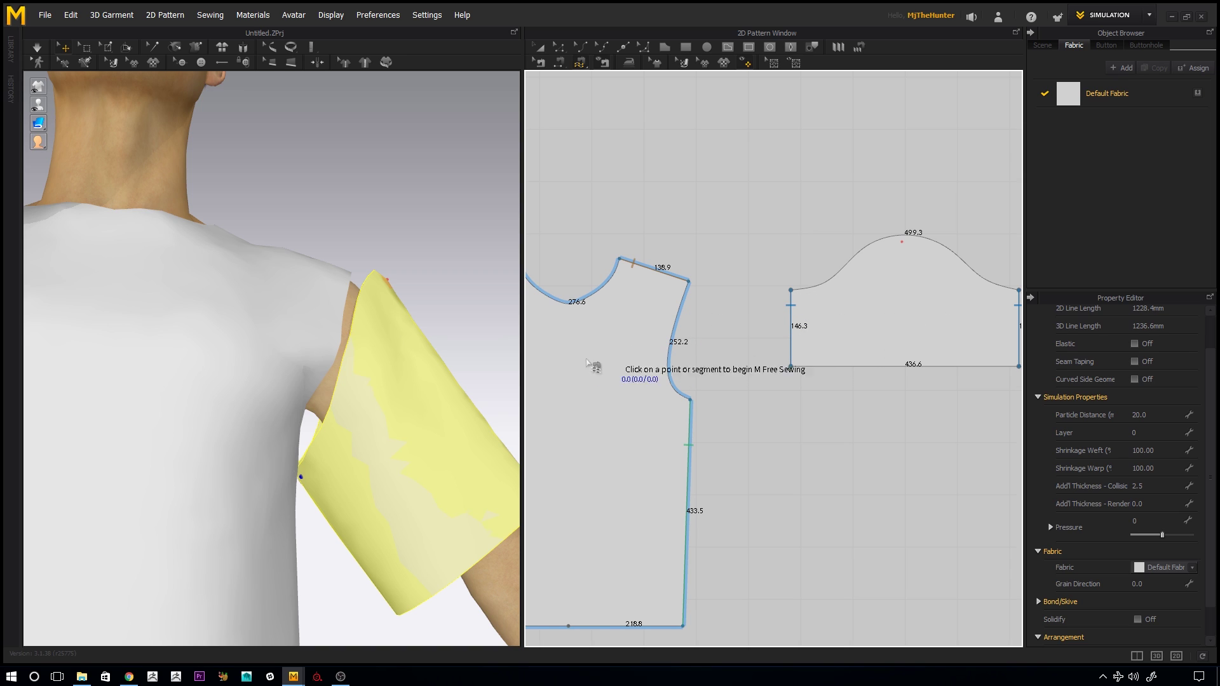
{"action": "scroll", "coordinate": [283, 381], "scroll_direction": "up", "scroll_amount": 5}
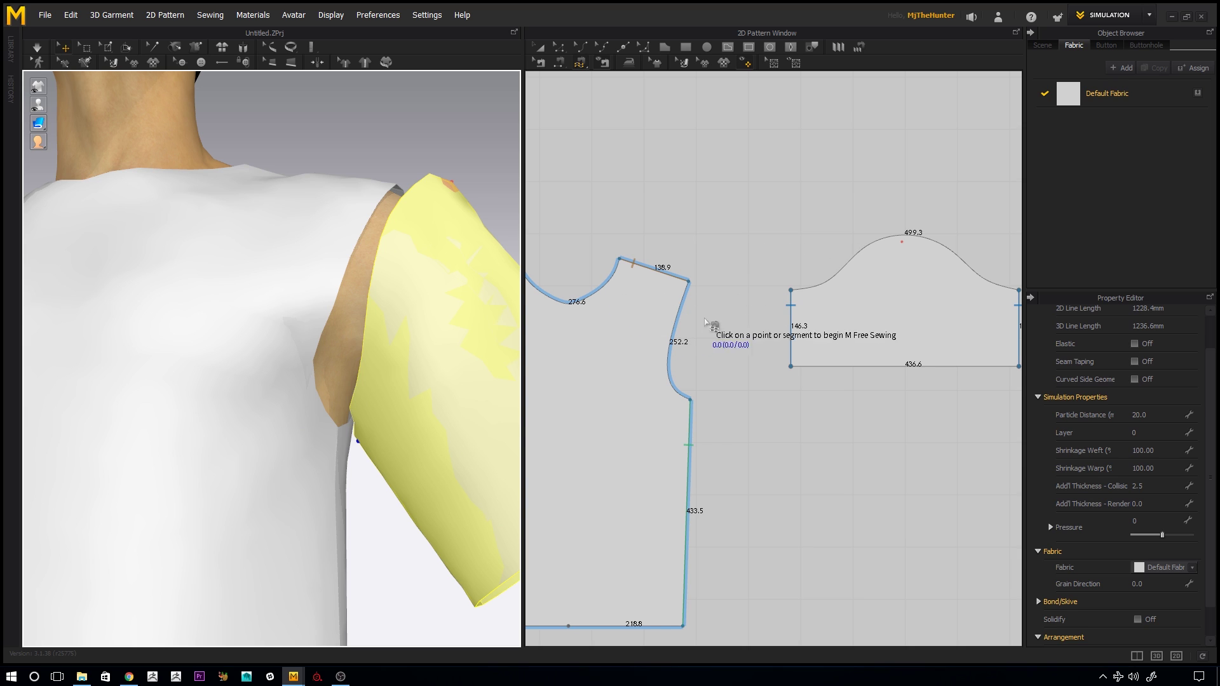
{"action": "scroll", "coordinate": [713, 290], "scroll_direction": "down", "scroll_amount": 3}
{"action": "middle_click_drag", "start_coordinate": [702, 279], "coordinate": [771, 275]}
{"action": "right_click_drag", "start_coordinate": [404, 408], "coordinate": [311, 407]}
{"action": "scroll", "coordinate": [722, 308], "scroll_direction": "down", "scroll_amount": 4}
{"action": "middle_click_drag", "start_coordinate": [721, 307], "coordinate": [768, 355]}
{"action": "key", "text": "a"}
{"action": "left_click", "coordinate": [296, 397]}
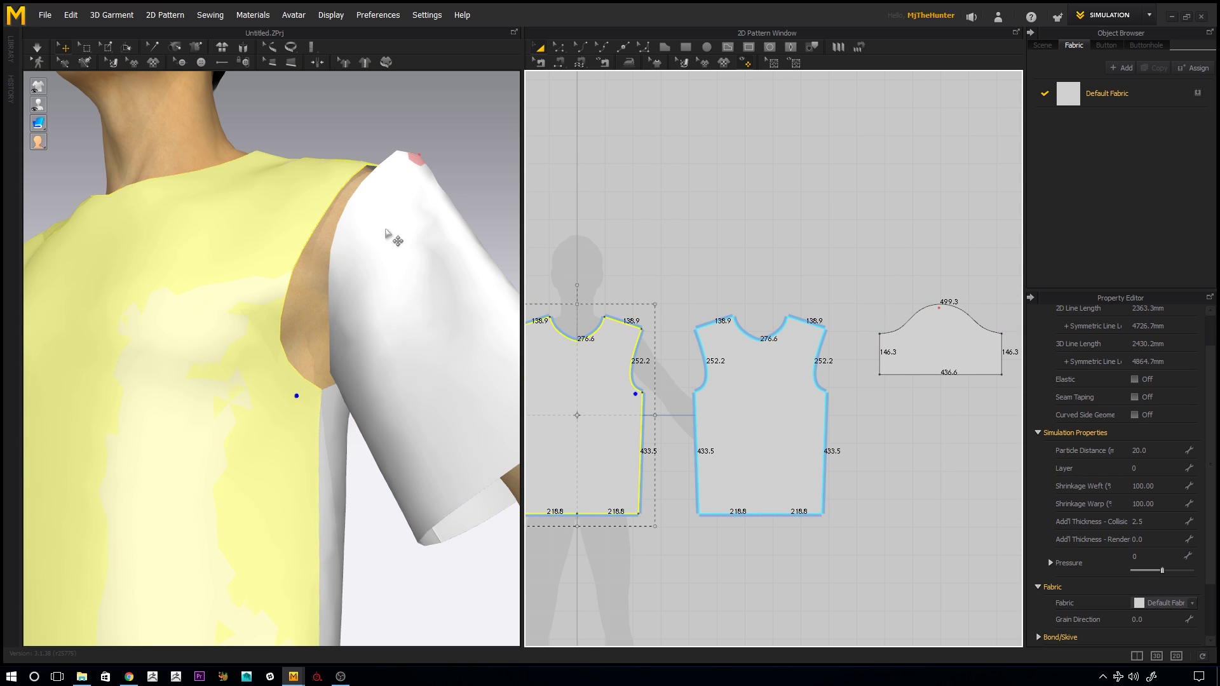
{"action": "right_click_drag", "start_coordinate": [341, 176], "coordinate": [240, 395]}
{"action": "left_click", "coordinate": [181, 261]}
{"action": "scroll", "coordinate": [735, 221], "scroll_direction": "up", "scroll_amount": 3}
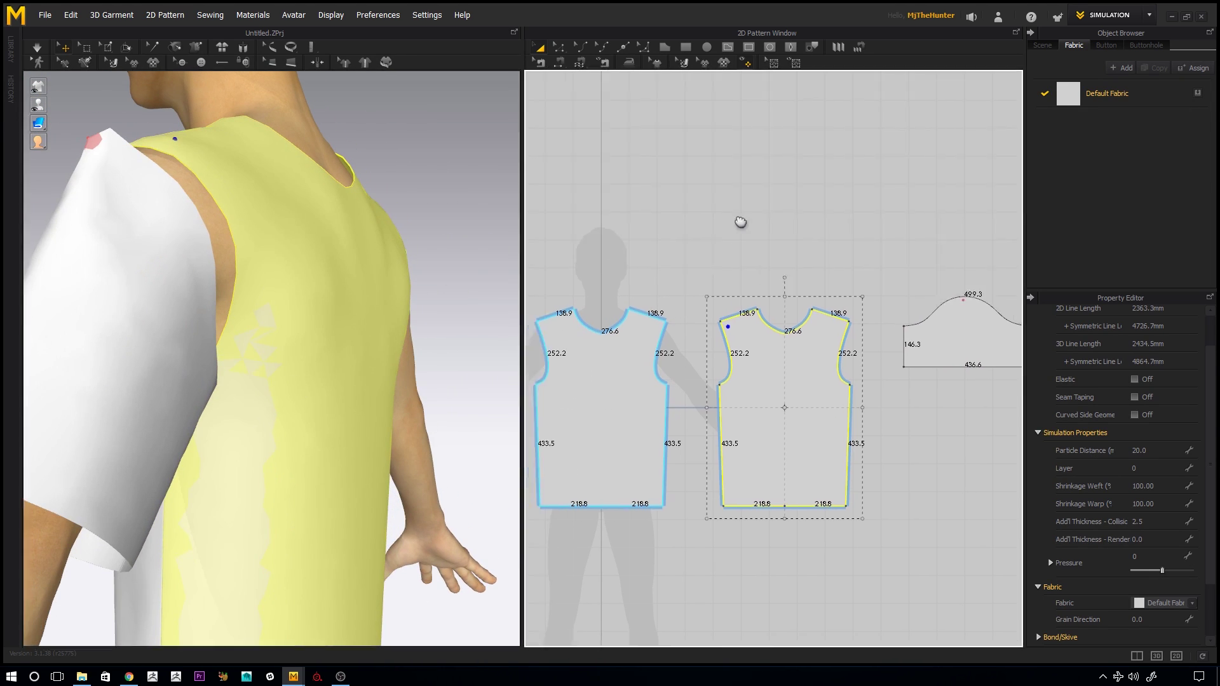
Step: Sew the front and back pieces' facing armhole edges to the sleeve's full cap as one M:N Free Sewing seam
{"action": "left_click", "coordinate": [580, 63]}
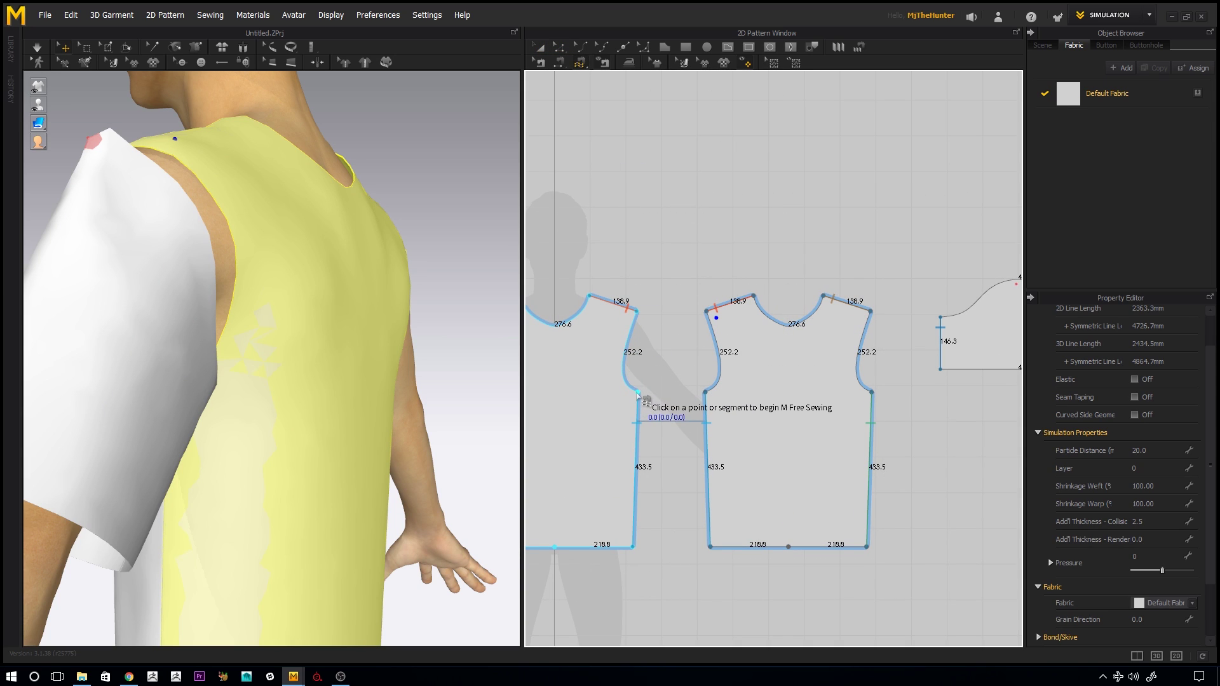
{"action": "left_click", "coordinate": [625, 381]}
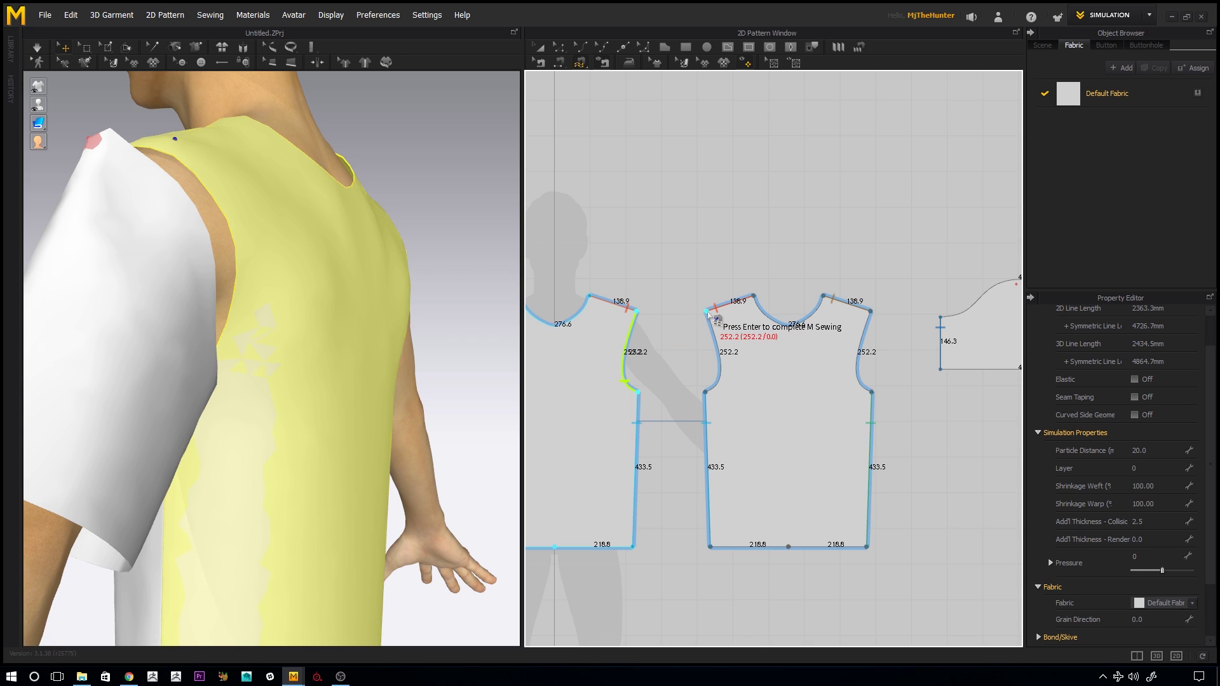
{"action": "left_click", "coordinate": [709, 313]}
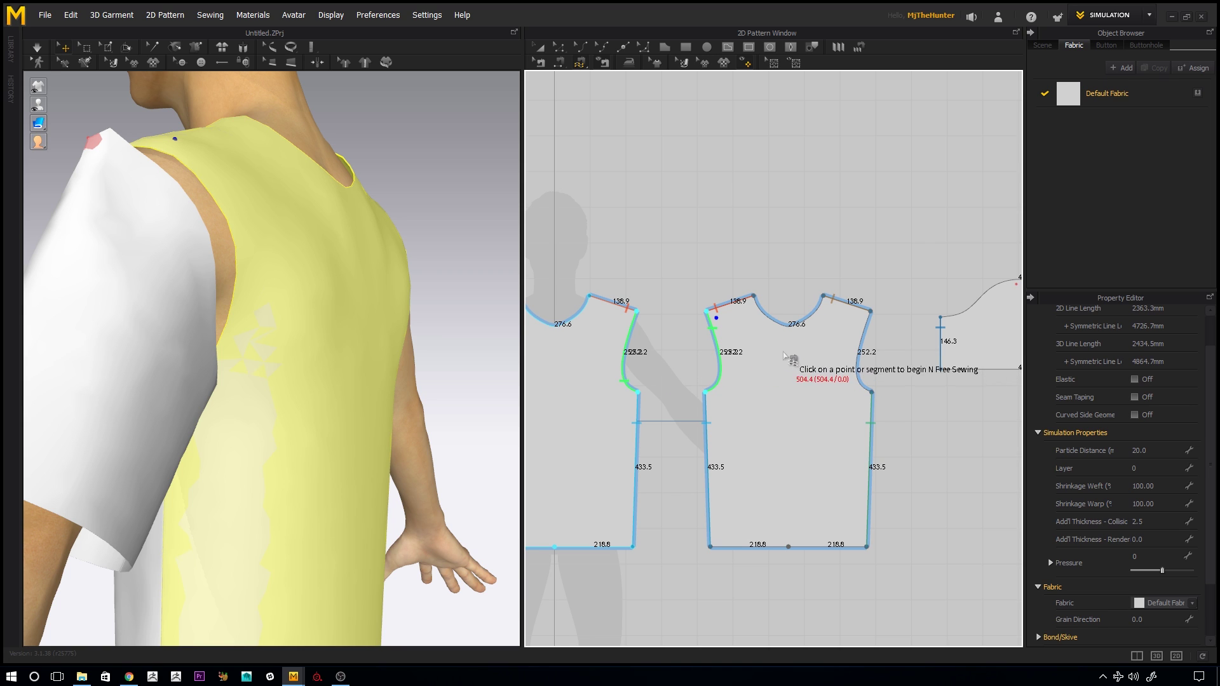
{"action": "middle_click_drag", "start_coordinate": [739, 285], "coordinate": [673, 316]}
{"action": "scroll", "coordinate": [754, 310], "scroll_direction": "down", "scroll_amount": 1}
{"action": "right_click_drag", "start_coordinate": [674, 316], "coordinate": [570, 331]}
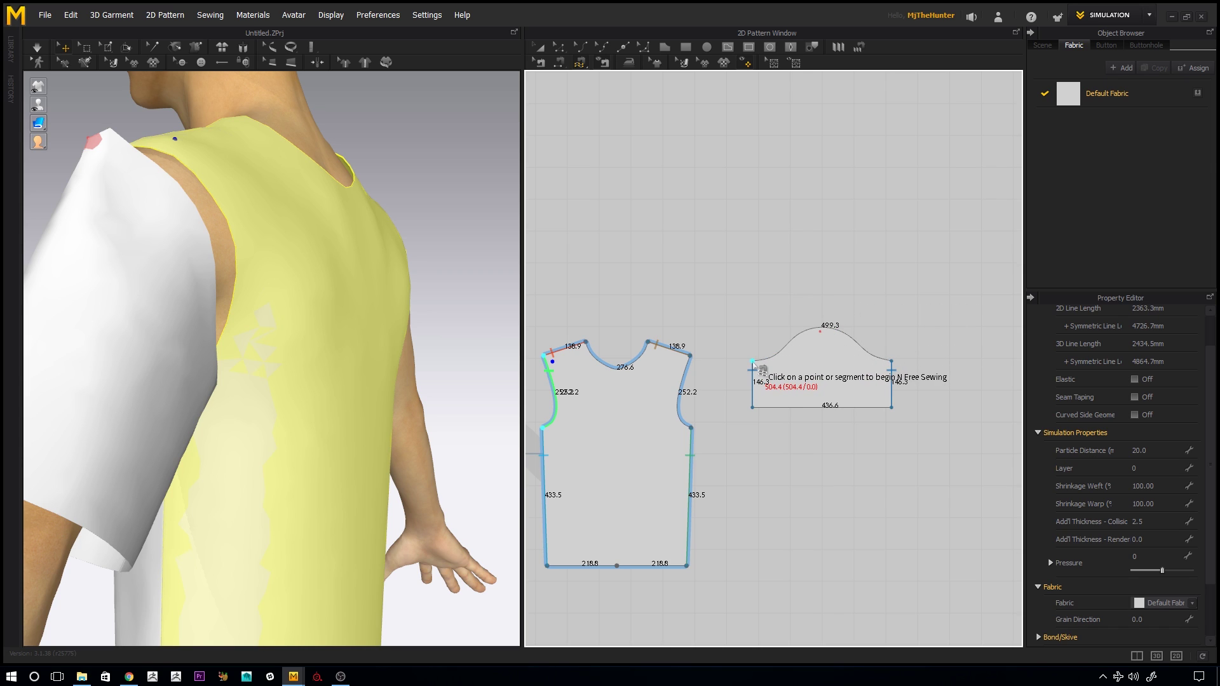
{"action": "left_click", "coordinate": [753, 361]}
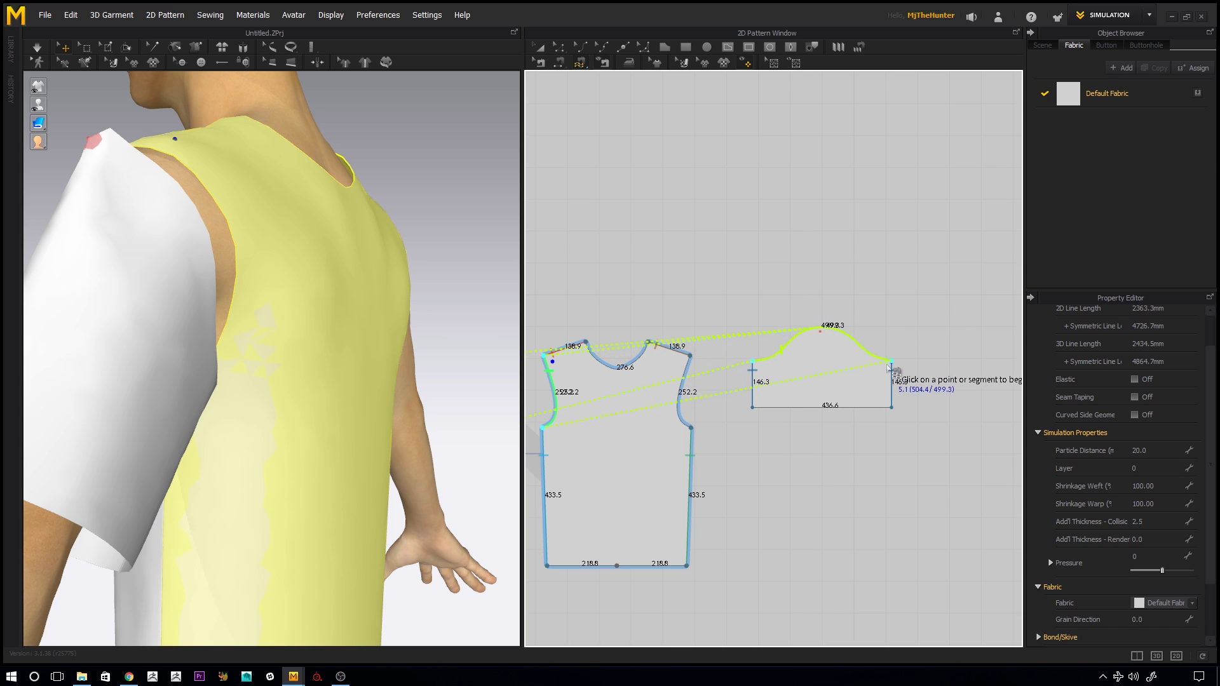
{"action": "right_click_drag", "start_coordinate": [763, 375], "coordinate": [853, 359]}
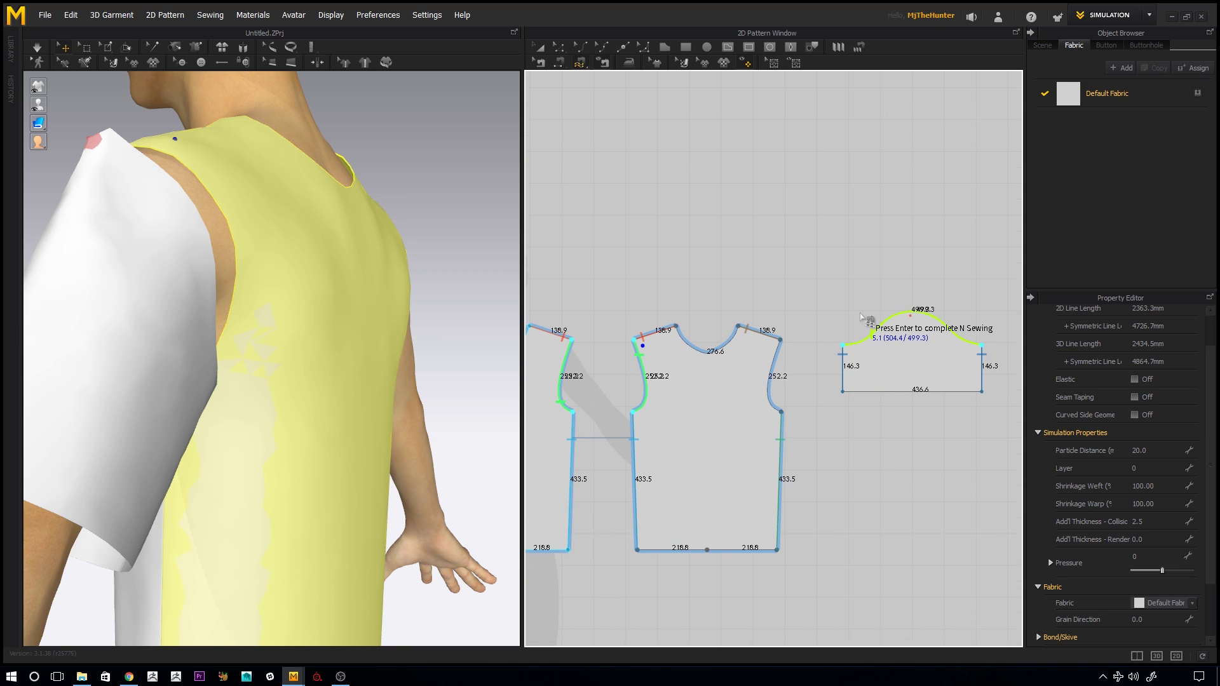
{"action": "key", "text": "Return"}
Step: Simulate the garment so the sleeve is pulled onto the armhole
{"action": "right_click_drag", "start_coordinate": [276, 341], "coordinate": [399, 265]}
{"action": "right_click_drag", "start_coordinate": [374, 397], "coordinate": [309, 374]}
{"action": "scroll", "coordinate": [309, 374], "scroll_direction": "up", "scroll_amount": 2}
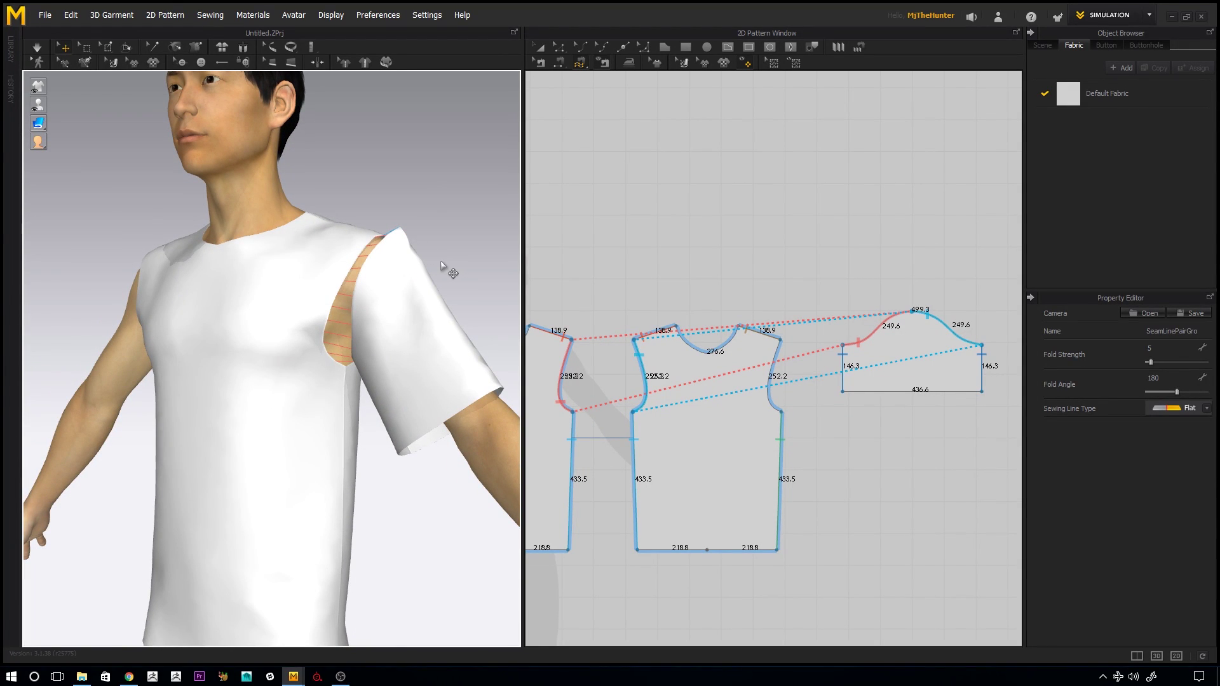
{"action": "key", "text": "space"}
{"action": "right_click_drag", "start_coordinate": [286, 286], "coordinate": [403, 292]}
{"action": "scroll", "coordinate": [341, 277], "scroll_direction": "down", "scroll_amount": 3}
Step: Examine the attached sleeve on the avatar and its pattern piece beside the front and back pieces
{"action": "key", "text": "a"}
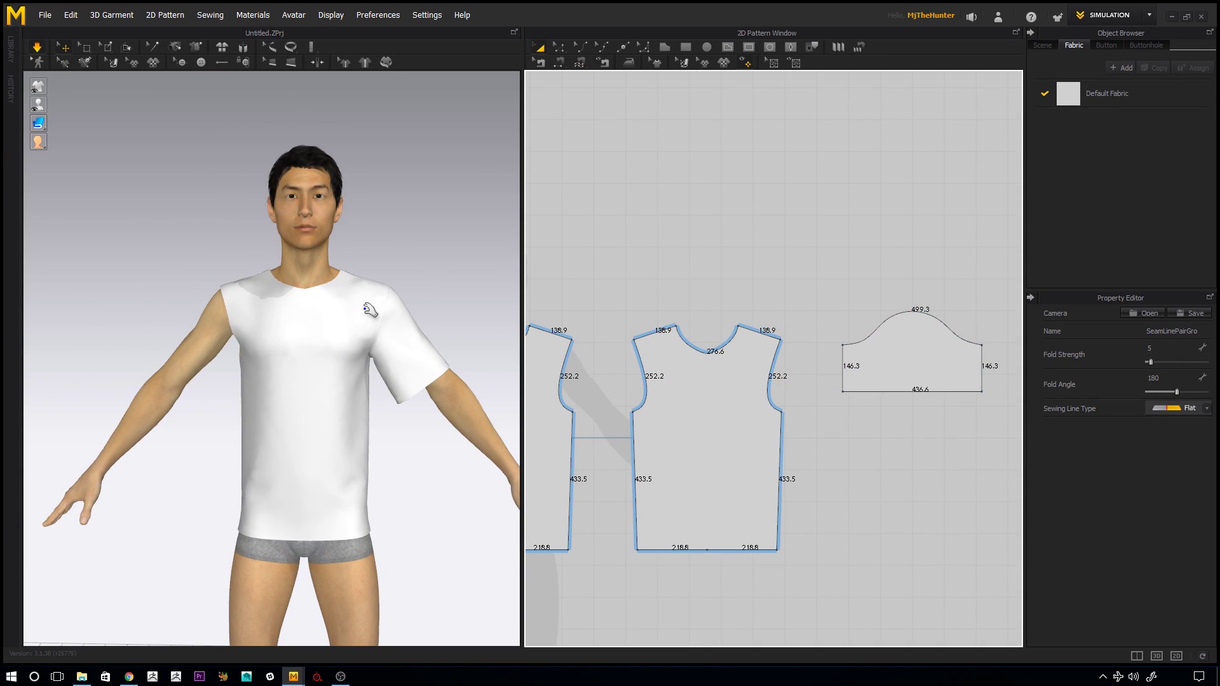
{"action": "scroll", "coordinate": [788, 283], "scroll_direction": "down", "scroll_amount": 2}
{"action": "left_click", "coordinate": [889, 356]}
{"action": "scroll", "coordinate": [822, 272], "scroll_direction": "down", "scroll_amount": 2}
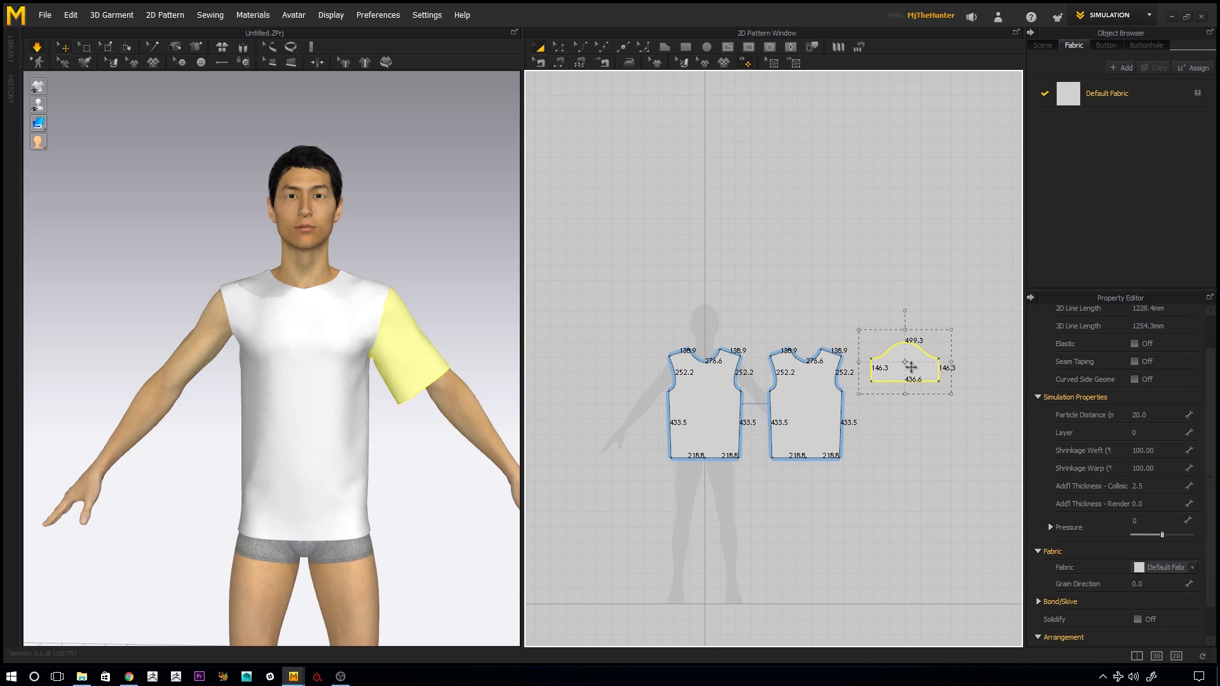
{"action": "left_click", "coordinate": [614, 365]}
{"action": "middle_click_drag", "start_coordinate": [678, 309], "coordinate": [743, 303]}
{"action": "scroll", "coordinate": [381, 351], "scroll_direction": "down", "scroll_amount": 3}
{"action": "left_click", "coordinate": [366, 365]}
{"action": "left_click_drag", "start_coordinate": [384, 337], "coordinate": [184, 347]}
{"action": "right_click_drag", "start_coordinate": [267, 381], "coordinate": [356, 381]}
{"action": "right_click_drag", "start_coordinate": [356, 381], "coordinate": [381, 381]}
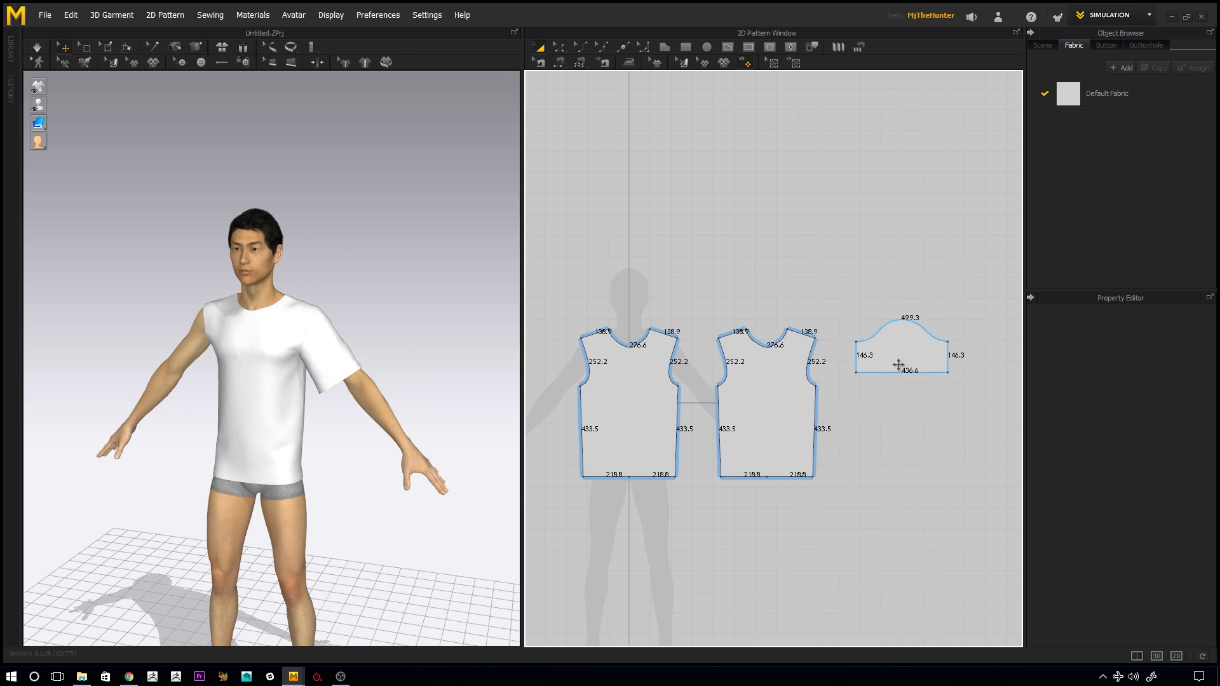
Step: Duplicate the sleeve pattern and place the copy on the opposite side of the front piece, level with the original
{"action": "left_click", "coordinate": [898, 362]}
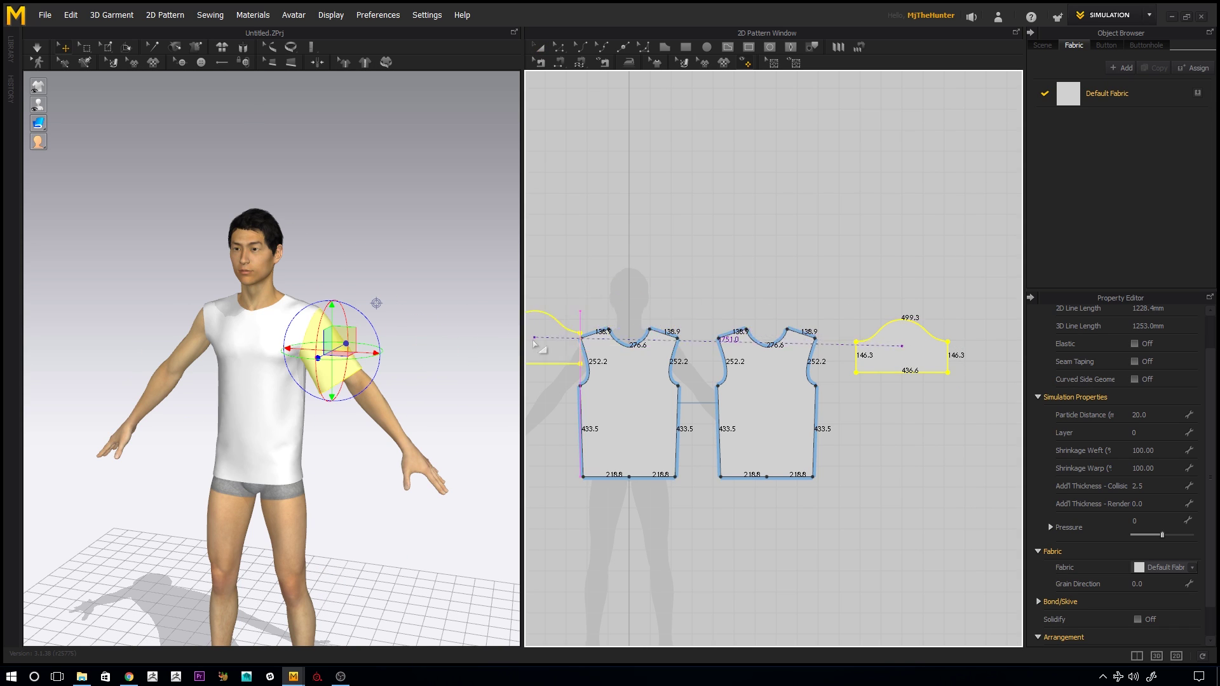
{"action": "left_click_drag", "start_coordinate": [532, 347], "coordinate": [580, 357]}
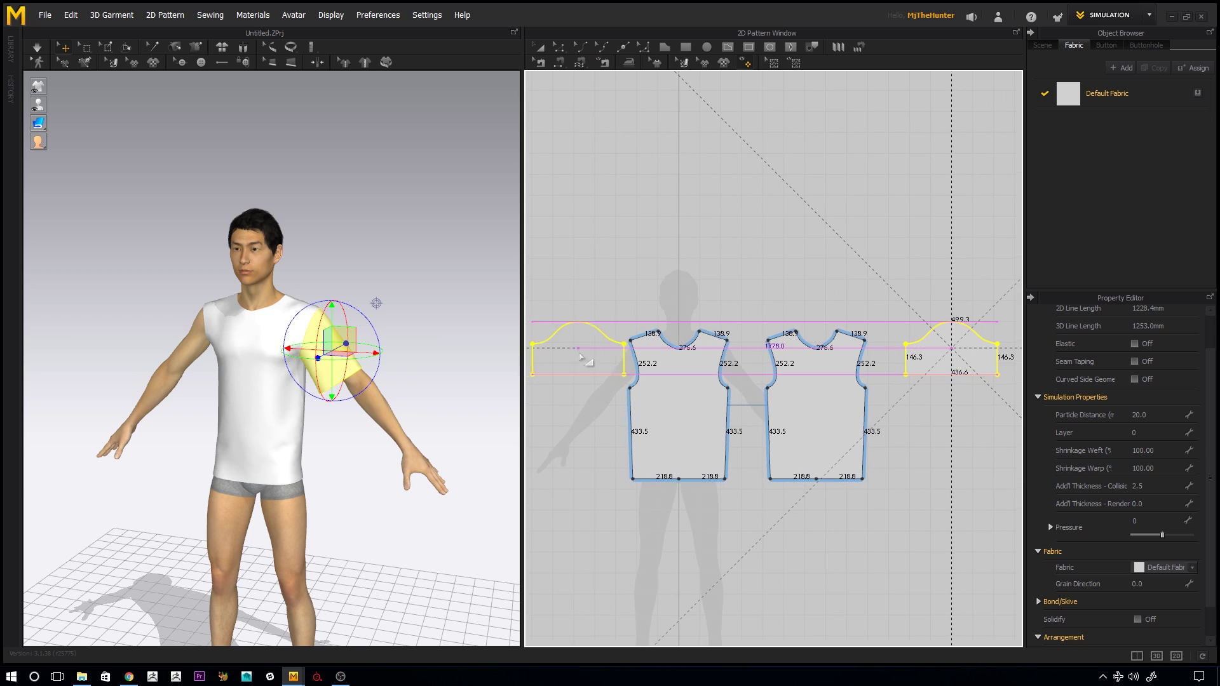
{"action": "left_click", "coordinate": [606, 279]}
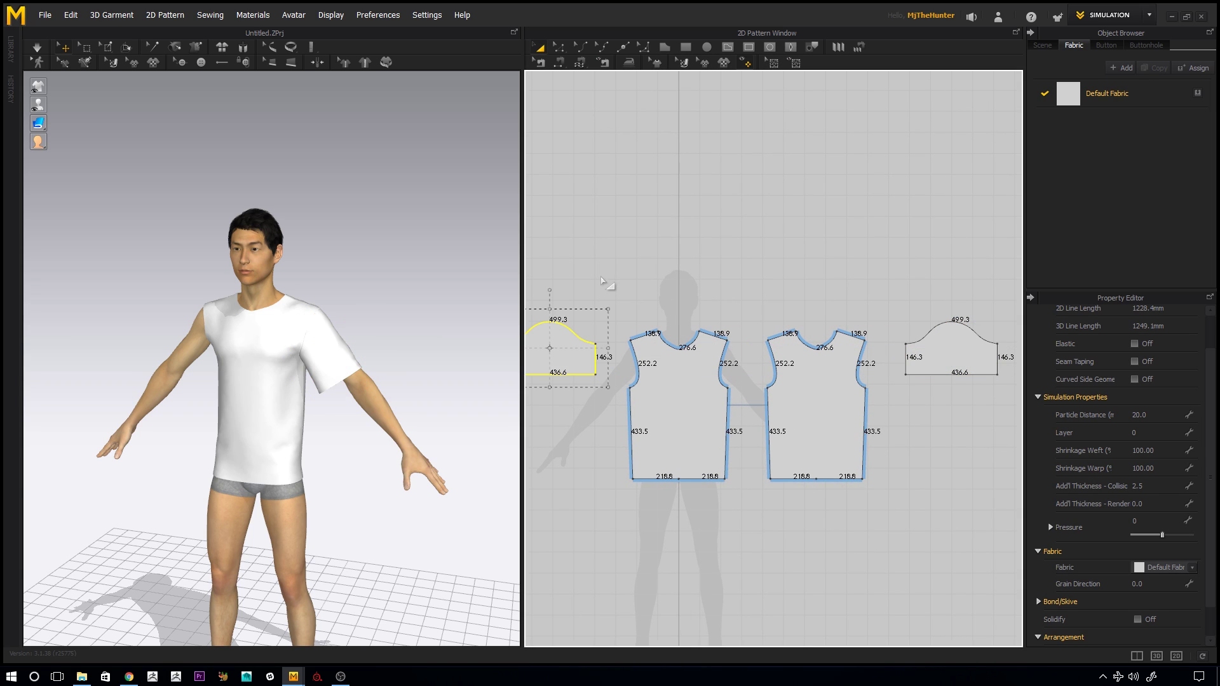
Step: Try to separate the copied sleeve from the sewn one on the arm, and undo the last two changes
{"action": "left_click", "coordinate": [580, 361]}
{"action": "right_click_drag", "start_coordinate": [450, 381], "coordinate": [394, 333]}
{"action": "left_click", "coordinate": [331, 357]}
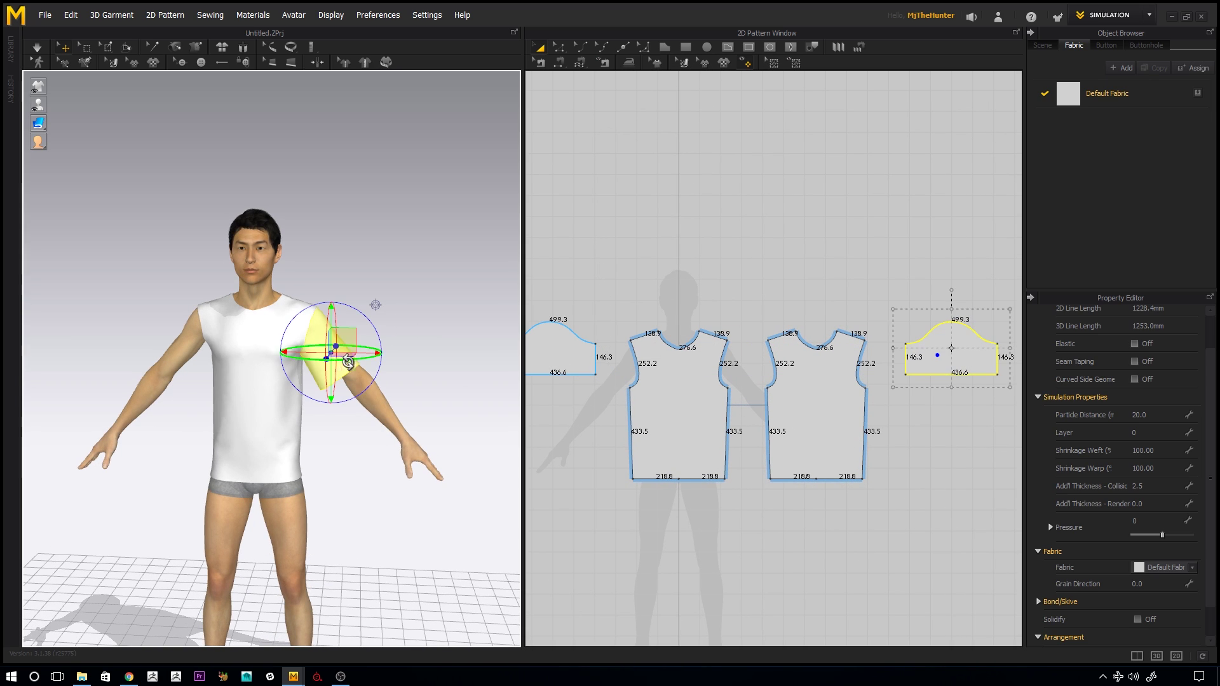
{"action": "left_click", "coordinate": [541, 347]}
{"action": "key", "text": "space"}
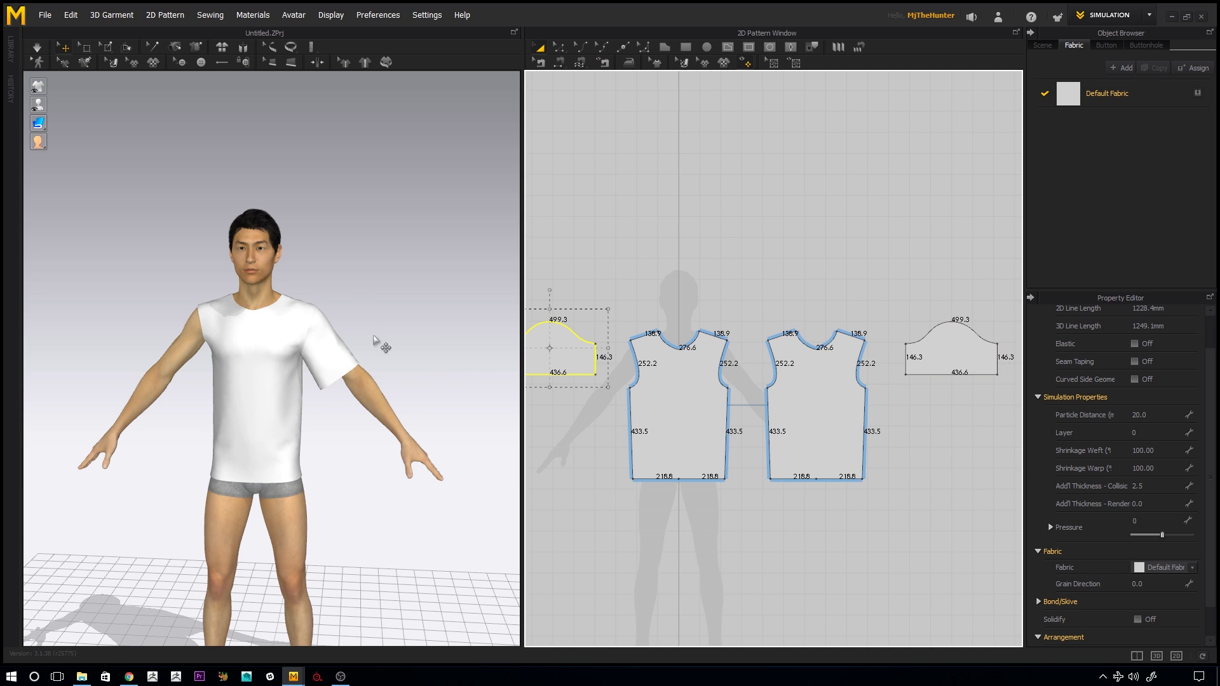
{"action": "left_click", "coordinate": [343, 361]}
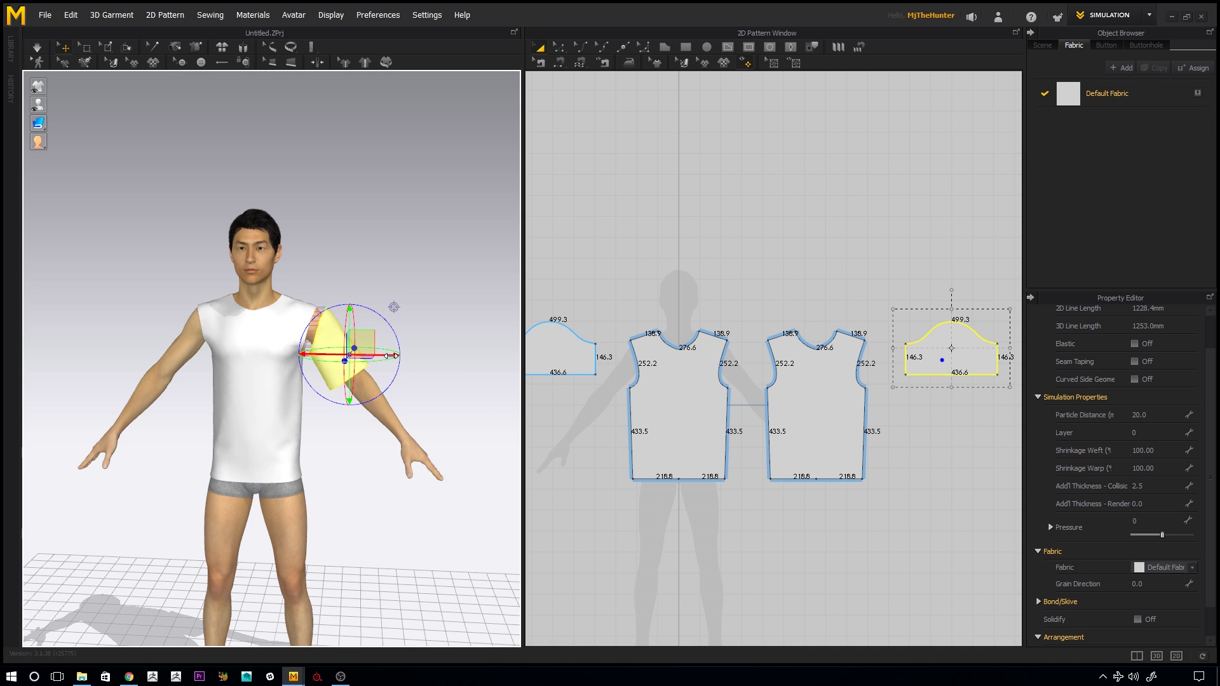
{"action": "scroll", "coordinate": [469, 372], "scroll_direction": "down", "scroll_amount": 6}
{"action": "scroll", "coordinate": [251, 296], "scroll_direction": "up", "scroll_amount": 5}
{"action": "scroll", "coordinate": [314, 326], "scroll_direction": "down", "scroll_amount": 1}
{"action": "middle_click_drag", "start_coordinate": [105, 348], "coordinate": [205, 333]}
{"action": "left_click", "coordinate": [148, 338]}
{"action": "key", "text": "ctrl+z"}
{"action": "key", "text": "ctrl+z"}
Step: Move the copied sleeve out beside the avatar's bare right arm and rotate it to face that arm
{"action": "left_click", "coordinate": [124, 359]}
{"action": "left_click_drag", "start_coordinate": [160, 353], "coordinate": [331, 353]}
{"action": "right_click_drag", "start_coordinate": [331, 354], "coordinate": [316, 378]}
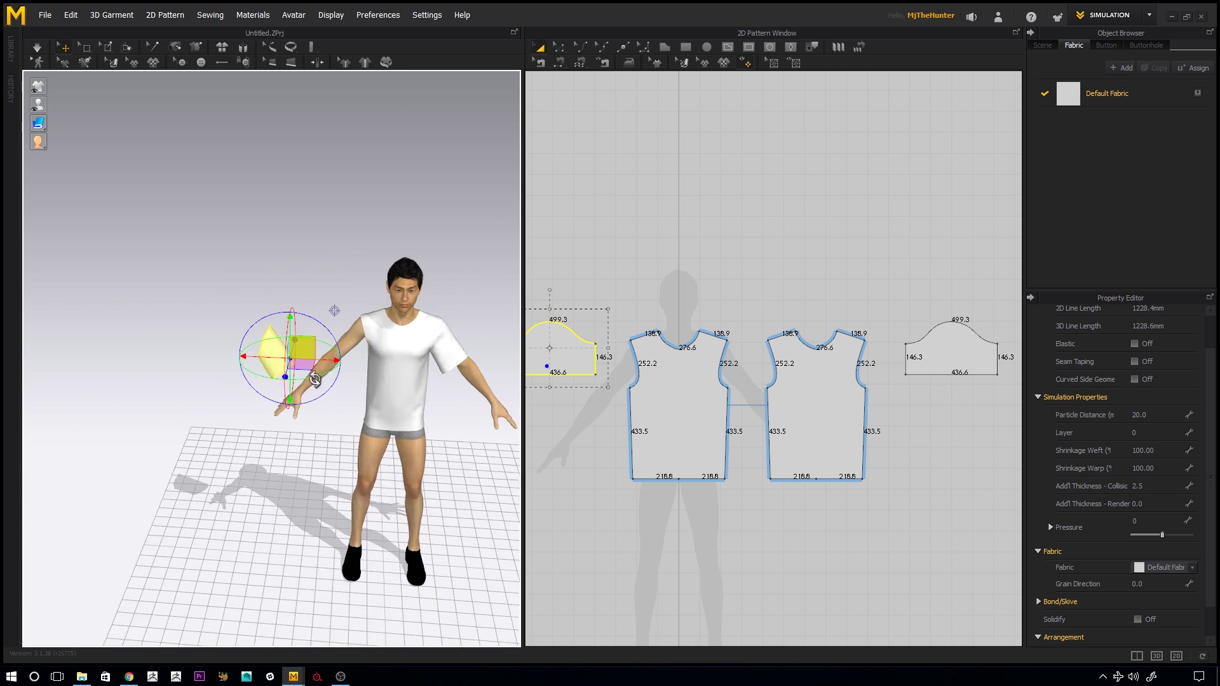
{"action": "left_click_drag", "start_coordinate": [321, 375], "coordinate": [228, 364]}
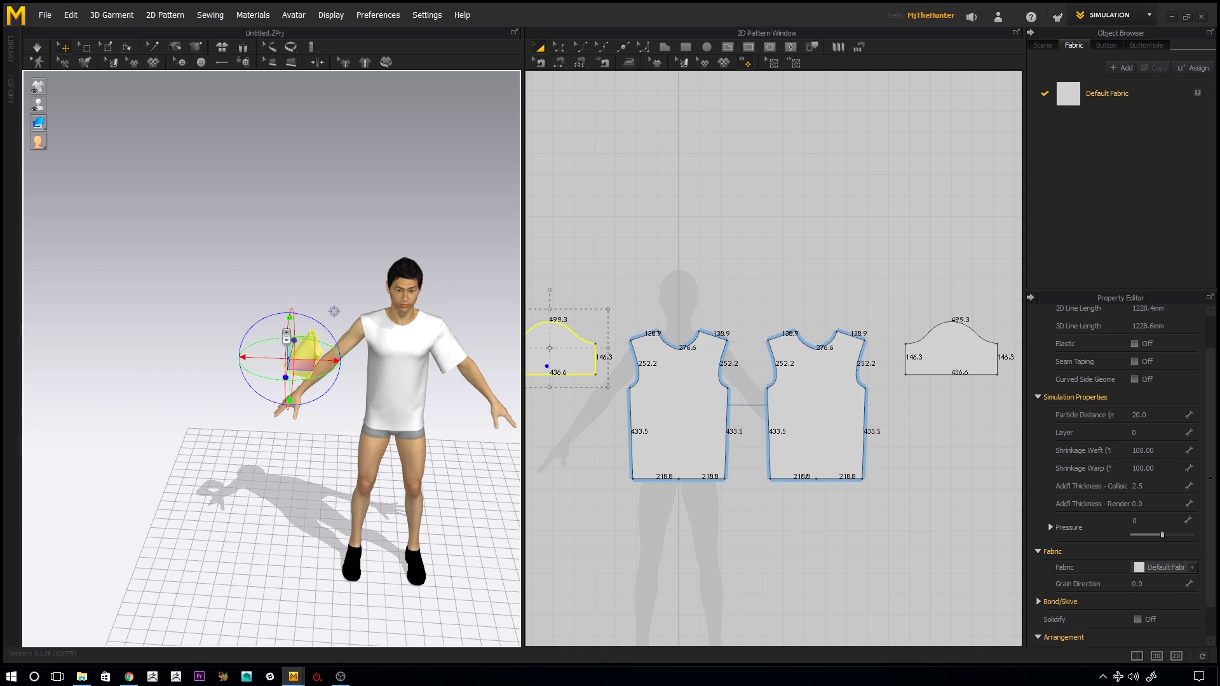
Step: Position and tilt the copied sleeve so it wraps around the avatar's right upper arm
{"action": "right_click_drag", "start_coordinate": [307, 287], "coordinate": [325, 266]}
{"action": "scroll", "coordinate": [327, 264], "scroll_direction": "up", "scroll_amount": 4}
{"action": "left_click", "coordinate": [327, 265]}
{"action": "left_click", "coordinate": [330, 333]}
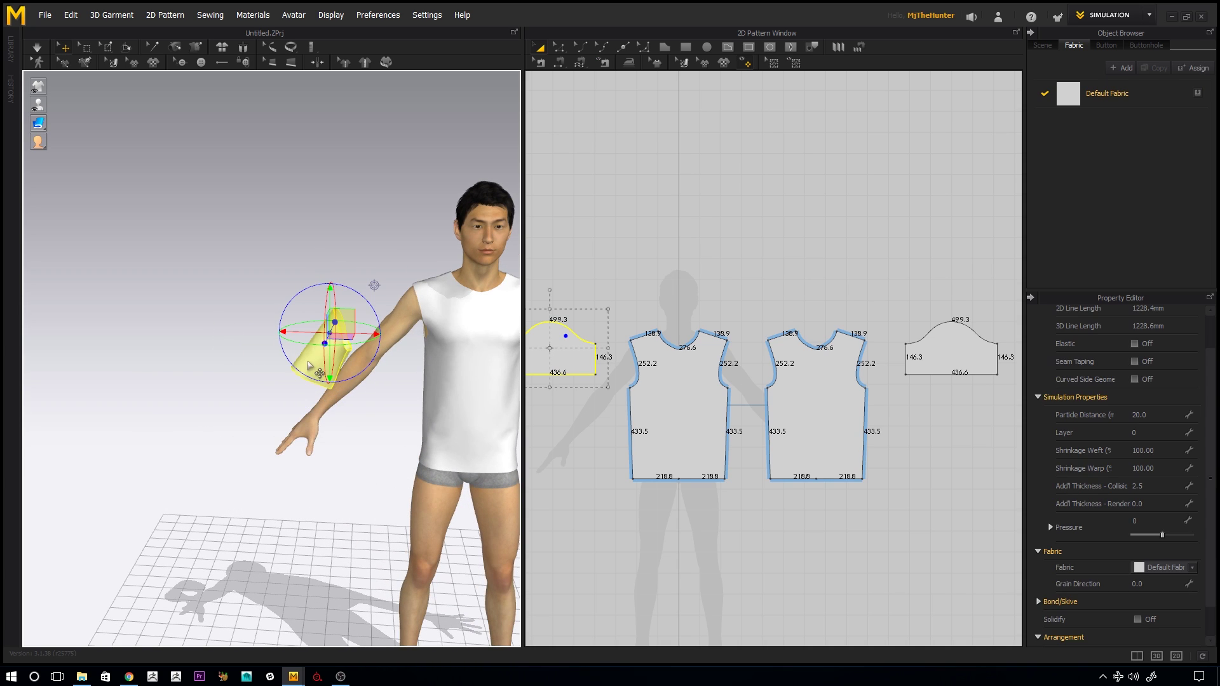
{"action": "scroll", "coordinate": [309, 364], "scroll_direction": "up", "scroll_amount": 3}
{"action": "right_click_drag", "start_coordinate": [354, 376], "coordinate": [410, 291]}
{"action": "left_click", "coordinate": [410, 264]}
{"action": "left_click", "coordinate": [382, 337]}
{"action": "left_click", "coordinate": [405, 283]}
{"action": "right_click_drag", "start_coordinate": [356, 321], "coordinate": [305, 315]}
{"action": "left_click_drag", "start_coordinate": [314, 290], "coordinate": [421, 254]}
{"action": "middle_click_drag", "start_coordinate": [429, 203], "coordinate": [300, 233]}
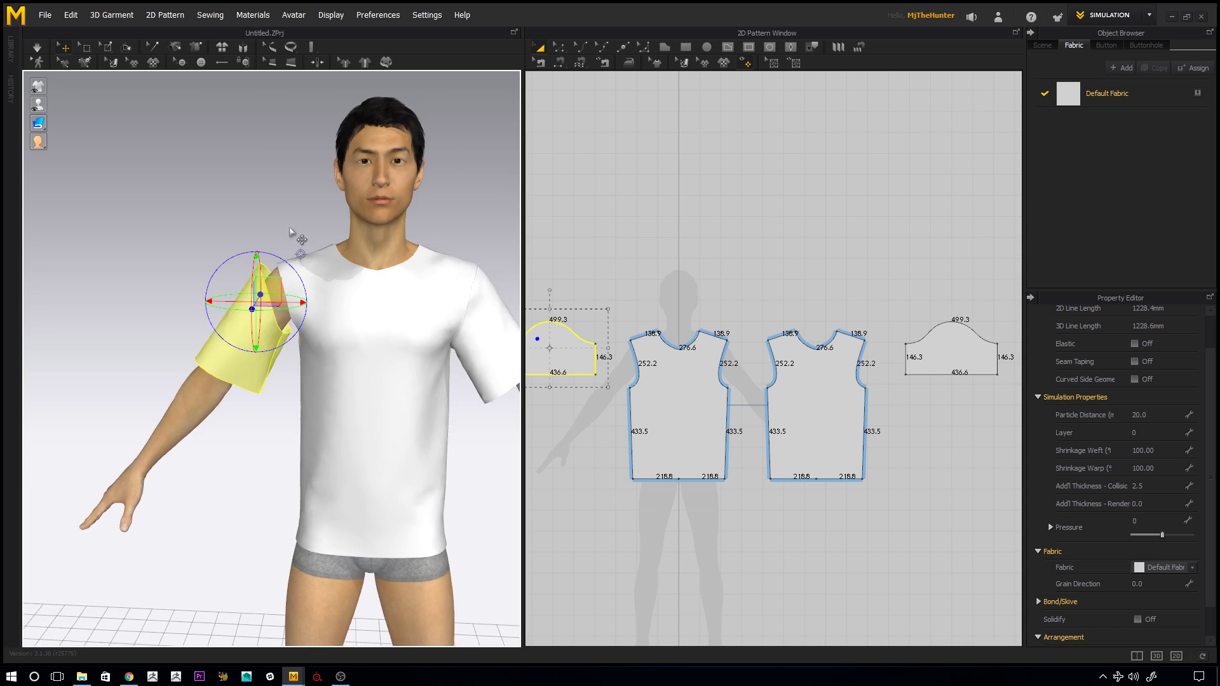
Step: Adjust the copied sleeve's placement around the right upper arm, checking it from several angles
{"action": "left_click", "coordinate": [291, 213]}
{"action": "middle_click_drag", "start_coordinate": [701, 280], "coordinate": [773, 290]}
{"action": "scroll", "coordinate": [774, 290], "scroll_direction": "down", "scroll_amount": 1}
{"action": "scroll", "coordinate": [773, 290], "scroll_direction": "down", "scroll_amount": 3}
{"action": "right_click_drag", "start_coordinate": [290, 305], "coordinate": [422, 345]}
{"action": "scroll", "coordinate": [290, 327], "scroll_direction": "down", "scroll_amount": 3}
{"action": "left_click", "coordinate": [432, 356]}
{"action": "left_click_drag", "start_coordinate": [442, 367], "coordinate": [406, 363]}
{"action": "right_click_drag", "start_coordinate": [406, 364], "coordinate": [277, 318]}
{"action": "scroll", "coordinate": [280, 283], "scroll_direction": "up", "scroll_amount": 3}
{"action": "left_click", "coordinate": [256, 190]}
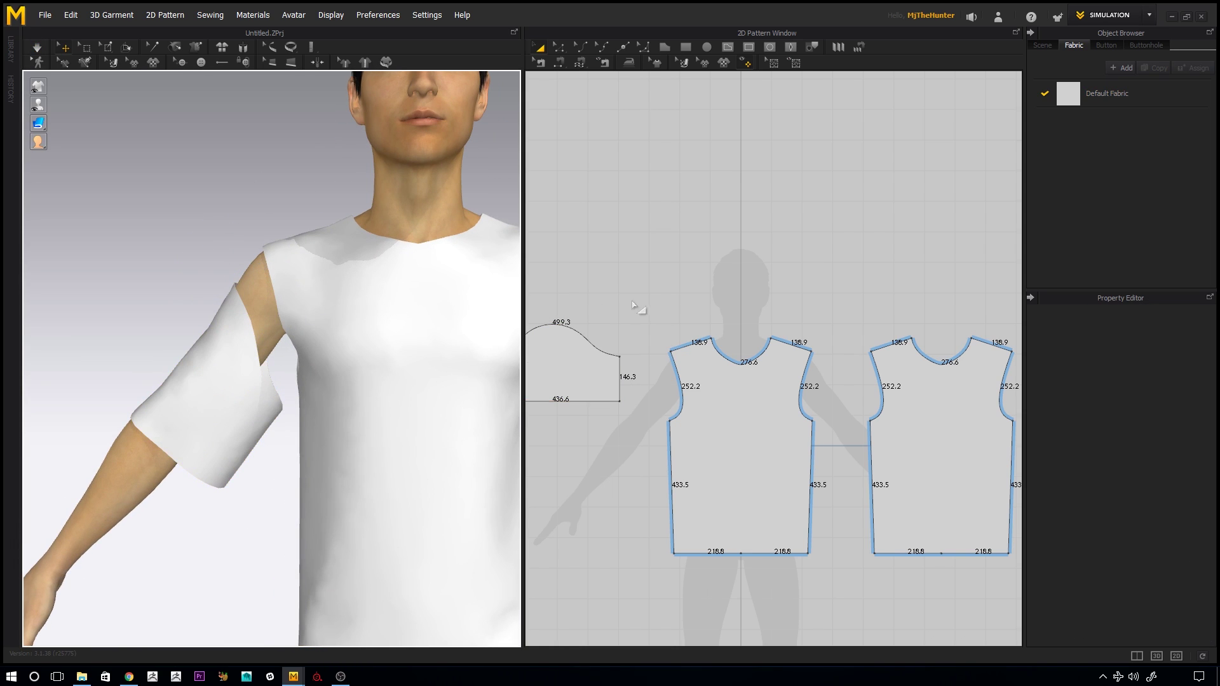
Step: Trace the right armhole from the front underarm over the shoulder to the back, and locate the copied sleeve's matching underarm corner
{"action": "scroll", "coordinate": [702, 283], "scroll_direction": "up", "scroll_amount": 3}
{"action": "right_click_drag", "start_coordinate": [338, 263], "coordinate": [348, 387]}
{"action": "scroll", "coordinate": [373, 339], "scroll_direction": "up", "scroll_amount": 3}
{"action": "left_click", "coordinate": [309, 411]}
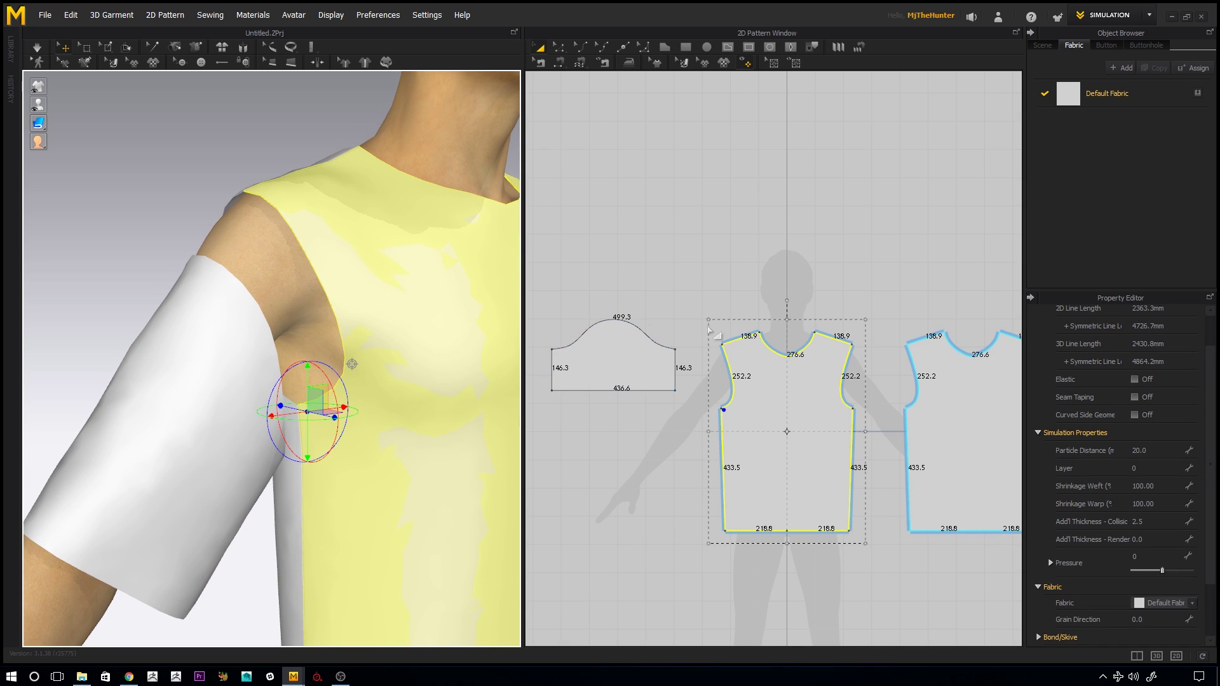
{"action": "scroll", "coordinate": [579, 280], "scroll_direction": "down", "scroll_amount": 2}
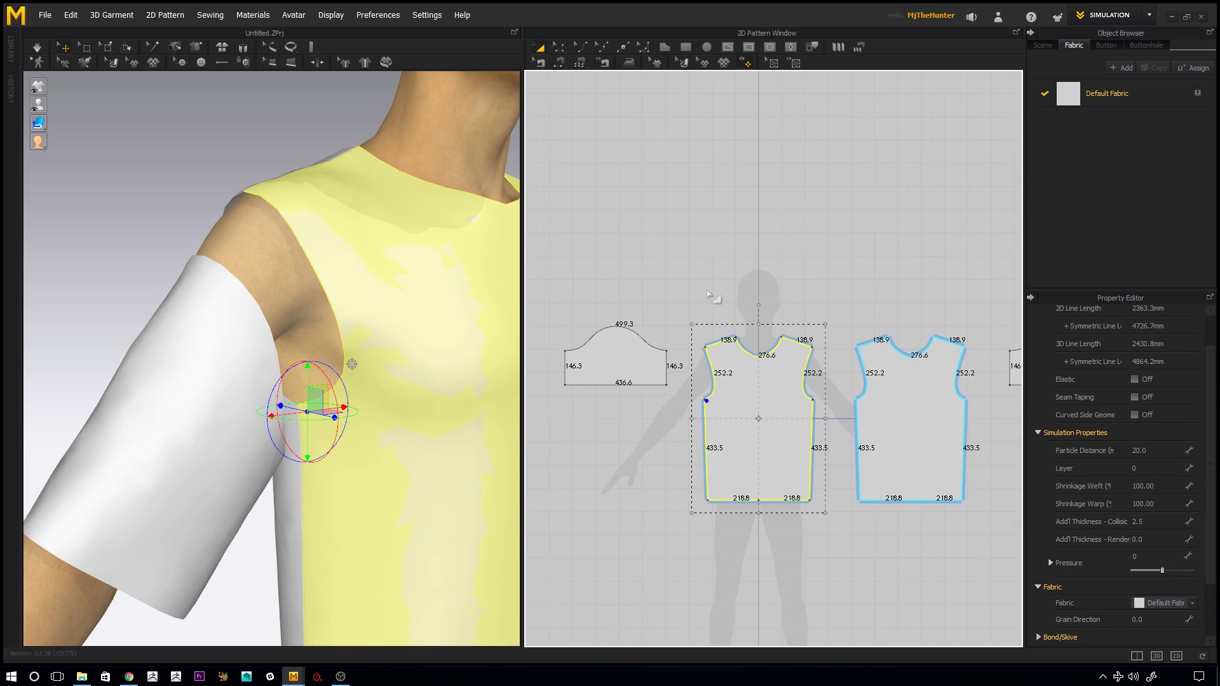
{"action": "left_click", "coordinate": [269, 192]}
{"action": "right_click_drag", "start_coordinate": [302, 257], "coordinate": [479, 308]}
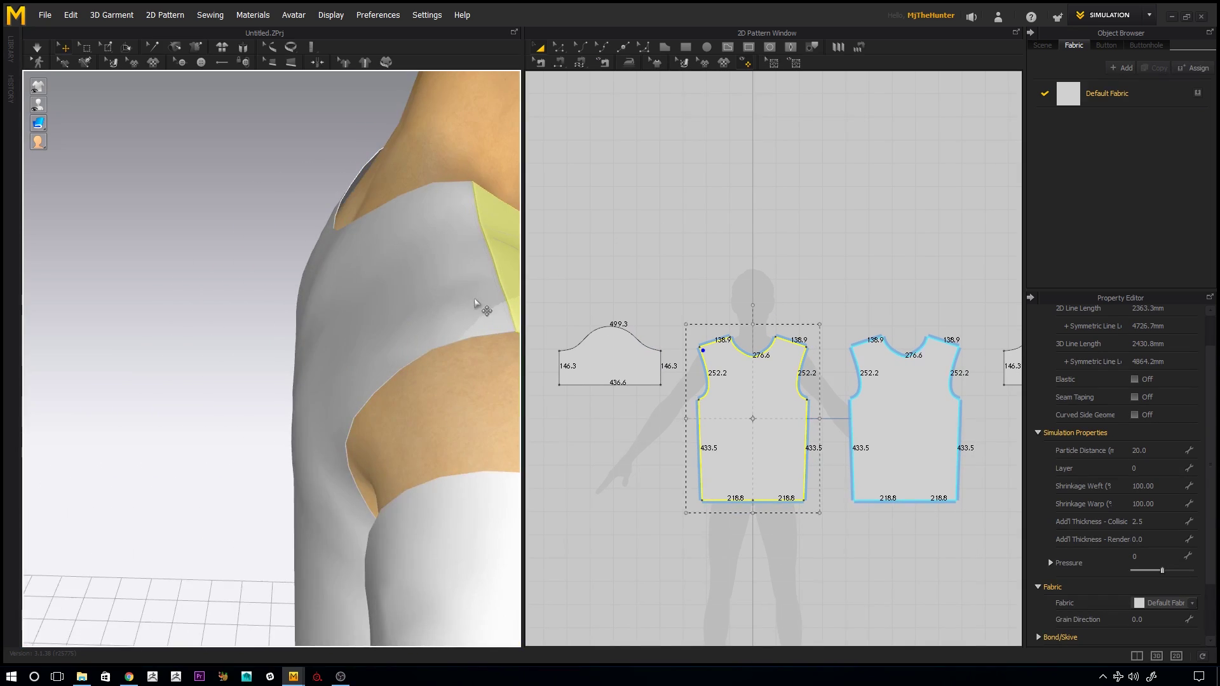
{"action": "left_click", "coordinate": [476, 309]}
{"action": "scroll", "coordinate": [327, 267], "scroll_direction": "down", "scroll_amount": 3}
{"action": "mouse_move", "coordinate": [327, 266]}
{"action": "right_mouse_down"}
{"action": "mouse_move", "coordinate": [470, 337]}
{"action": "mouse_move", "coordinate": [419, 357]}
{"action": "mouse_move", "coordinate": [307, 352]}
{"action": "mouse_move", "coordinate": [384, 356]}
{"action": "right_mouse_up"}
{"action": "left_click", "coordinate": [480, 360]}
{"action": "left_click", "coordinate": [391, 348]}
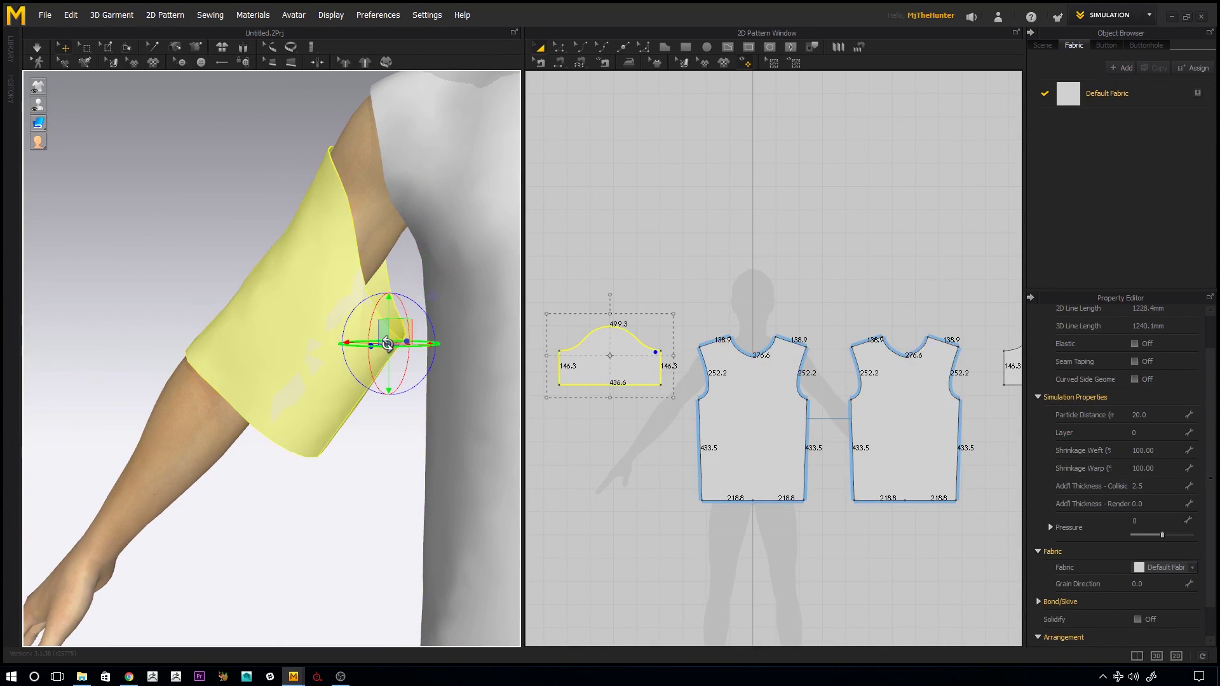
Step: With M:N Free Sewing, choose the front piece's unsewn armhole edge and the back piece's matching armhole edge as the first seam side
{"action": "left_click", "coordinate": [750, 282]}
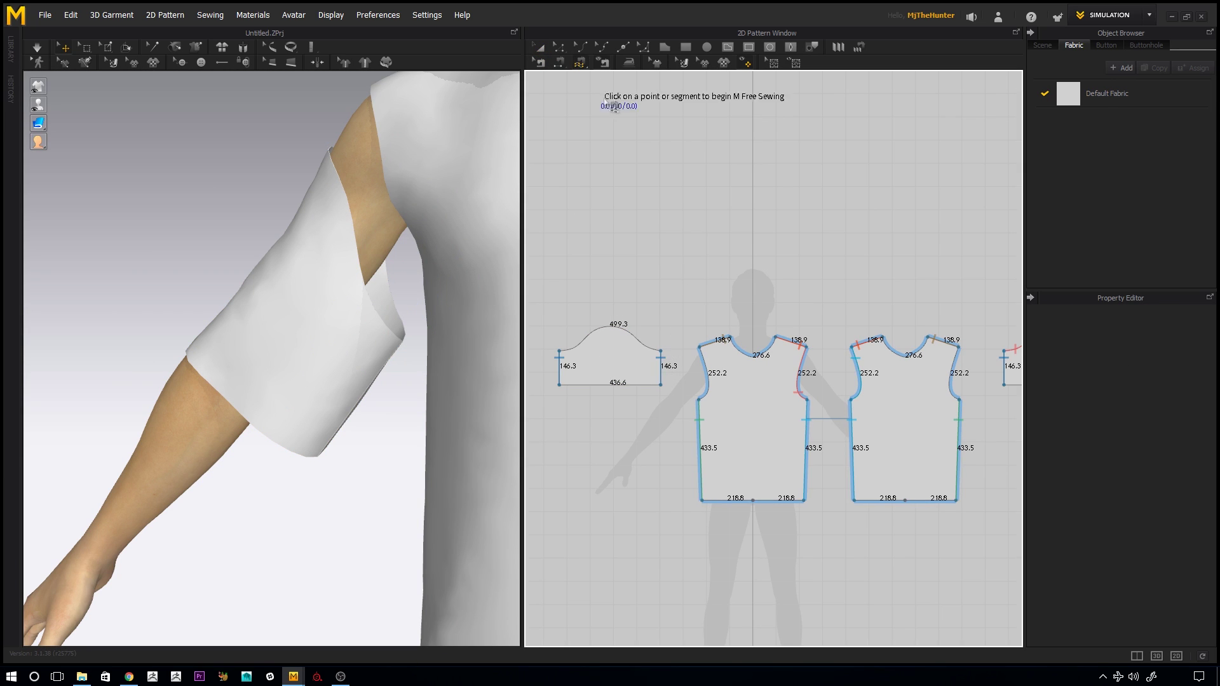
{"action": "scroll", "coordinate": [731, 356], "scroll_direction": "up", "scroll_amount": 2}
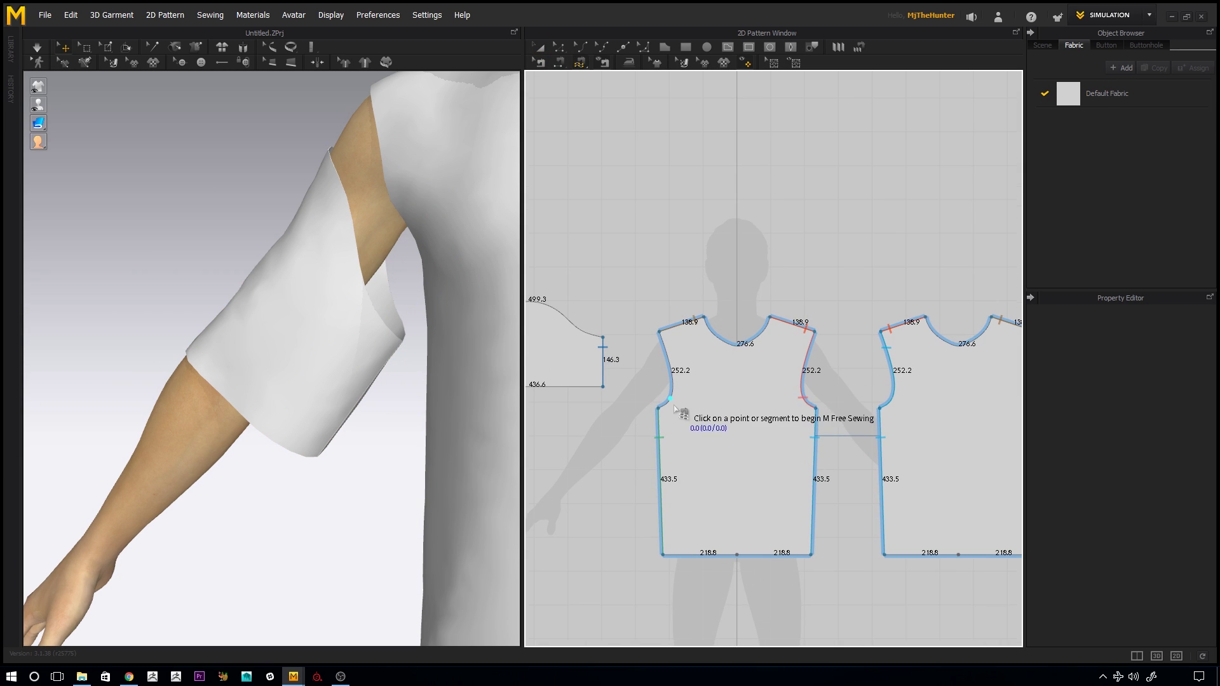
{"action": "left_click", "coordinate": [580, 62]}
{"action": "left_click", "coordinate": [589, 82]}
{"action": "left_click", "coordinate": [581, 64]}
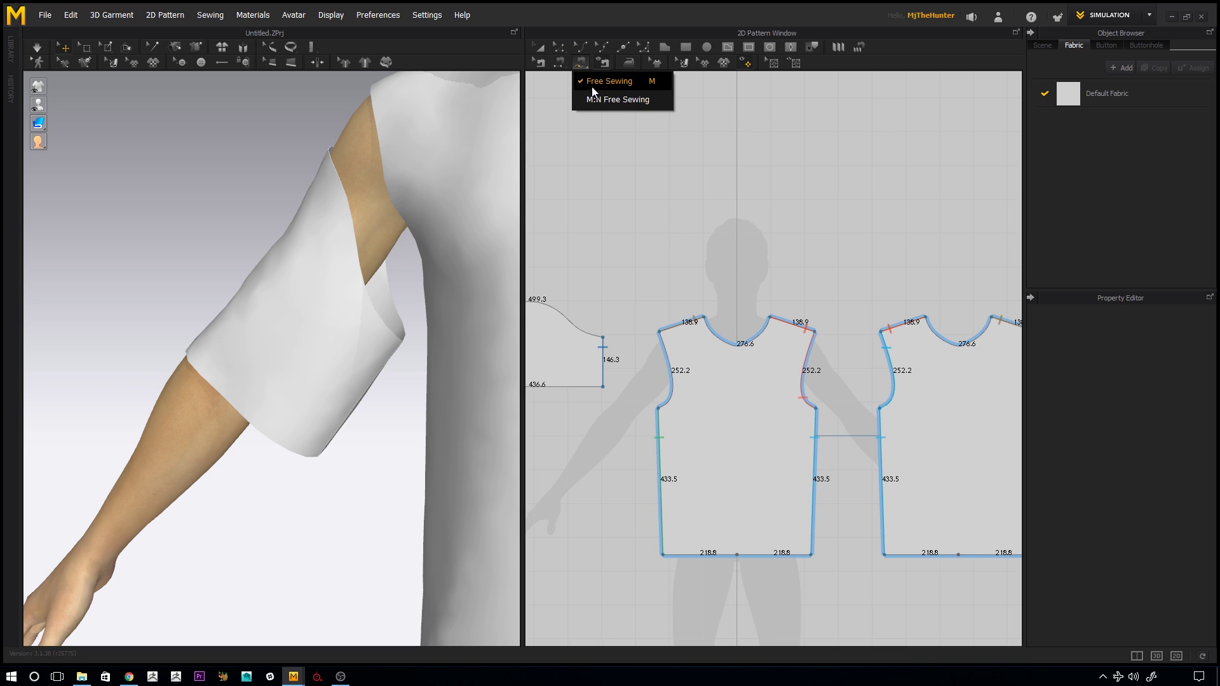
{"action": "left_click", "coordinate": [596, 102]}
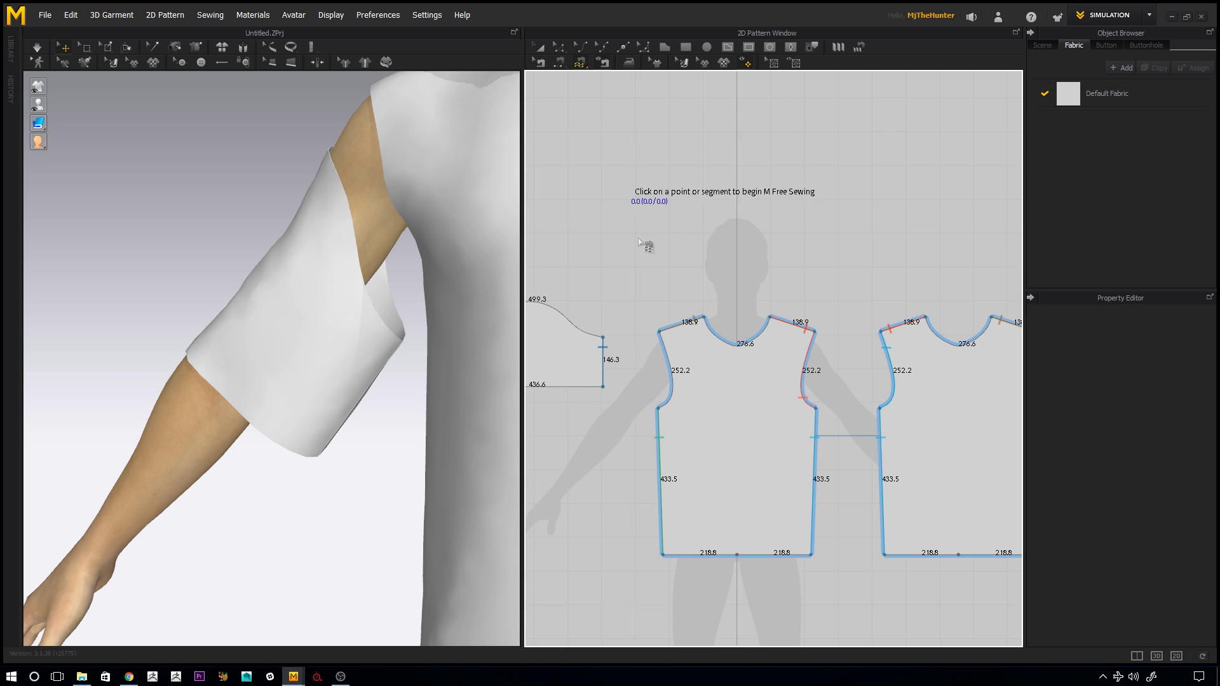
{"action": "left_click", "coordinate": [664, 410]}
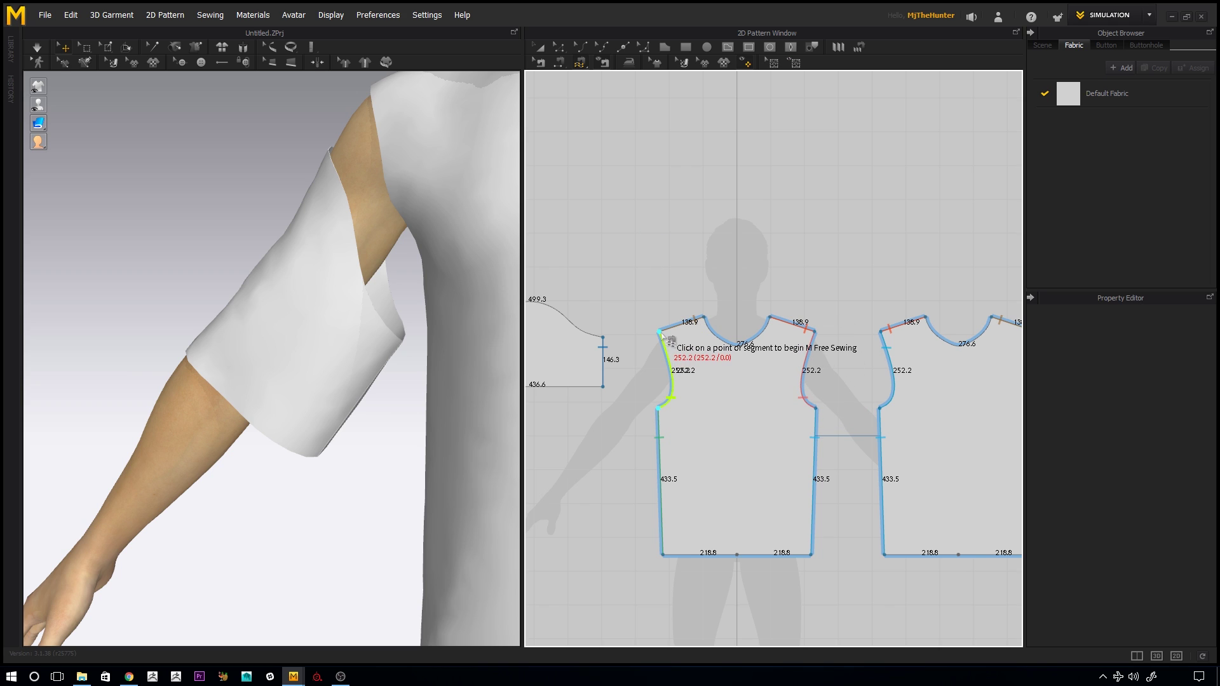
{"action": "left_click", "coordinate": [662, 334]}
{"action": "middle_click_drag", "start_coordinate": [829, 314], "coordinate": [662, 308]}
{"action": "left_click", "coordinate": [868, 324]}
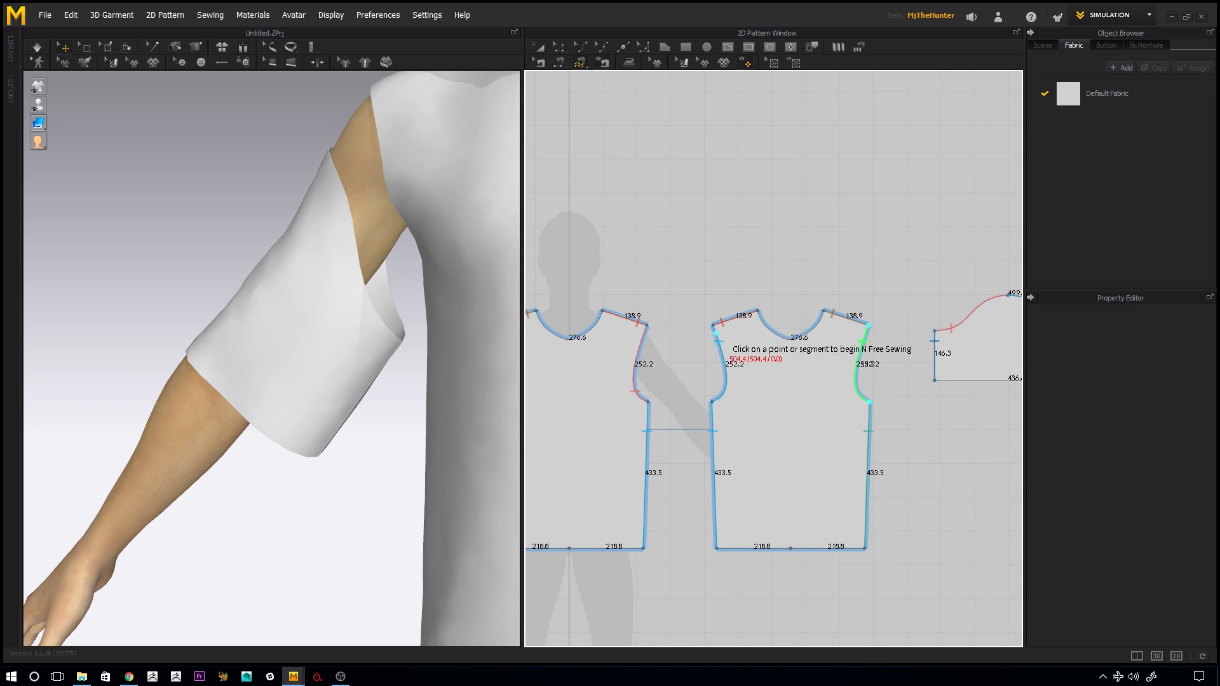
Step: Match both chosen armhole edges to the copied sleeve's cap, complete the seam and simulate the garment
{"action": "middle_click_drag", "start_coordinate": [625, 265], "coordinate": [859, 267]}
{"action": "middle_click_drag", "start_coordinate": [680, 312], "coordinate": [791, 312]}
{"action": "left_click", "coordinate": [782, 333]}
{"action": "left_click", "coordinate": [636, 334]}
{"action": "scroll", "coordinate": [765, 210], "scroll_direction": "down", "scroll_amount": 2}
{"action": "key", "text": "Return"}
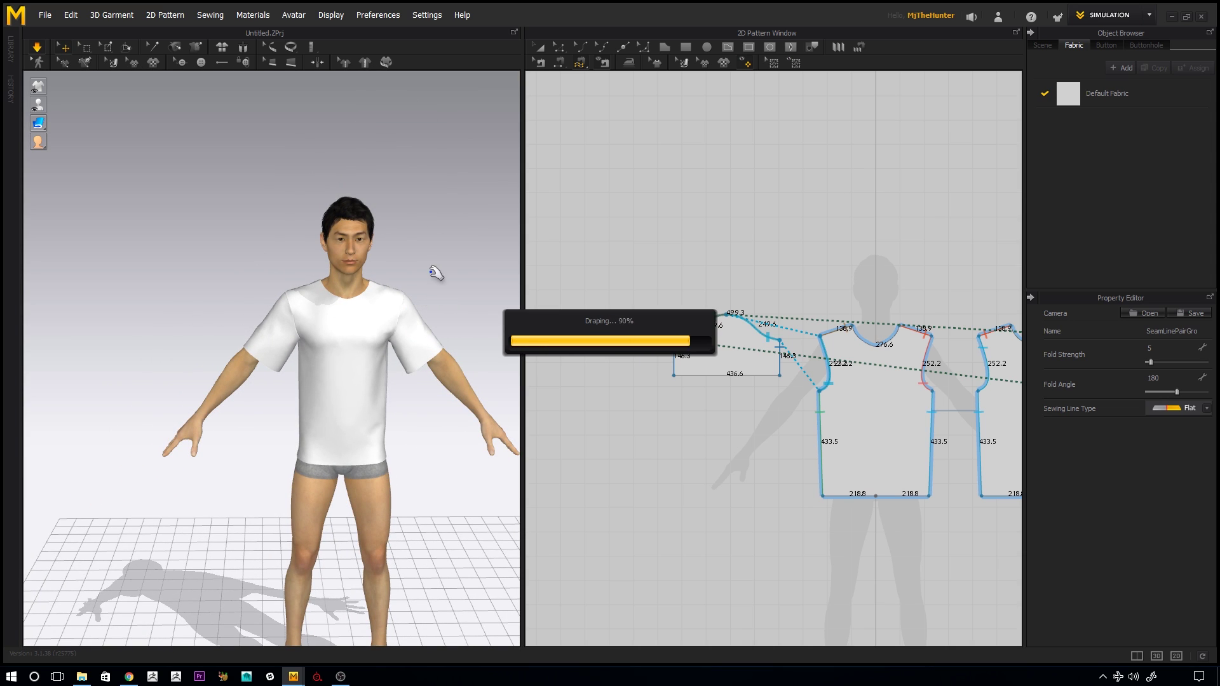
Step: Inspect the draped shirt from the front and side, including the underarm edges of the original sleeve
{"action": "mouse_move", "coordinate": [441, 284]}
{"action": "right_mouse_down"}
{"action": "mouse_move", "coordinate": [273, 264]}
{"action": "mouse_move", "coordinate": [439, 266]}
{"action": "right_mouse_up"}
{"action": "scroll", "coordinate": [356, 343], "scroll_direction": "up", "scroll_amount": 5}
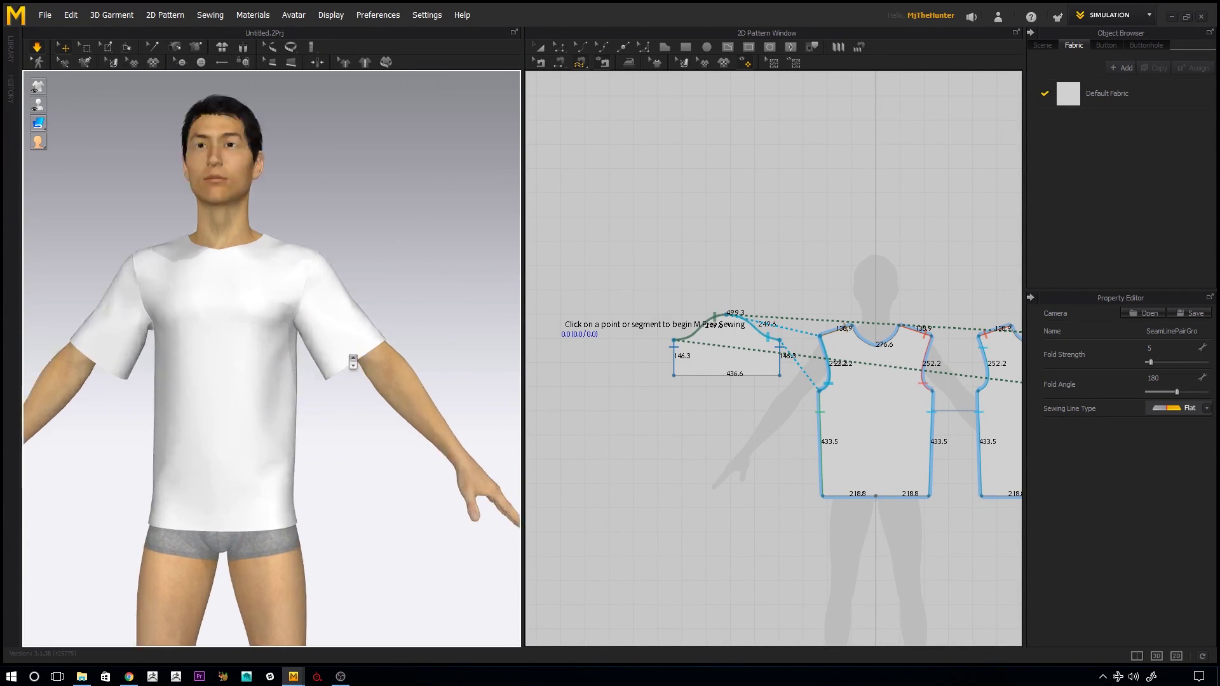
{"action": "right_click_drag", "start_coordinate": [359, 365], "coordinate": [416, 348]}
{"action": "scroll", "coordinate": [419, 338], "scroll_direction": "down", "scroll_amount": 5}
{"action": "scroll", "coordinate": [347, 343], "scroll_direction": "down", "scroll_amount": 3}
{"action": "scroll", "coordinate": [363, 354], "scroll_direction": "up", "scroll_amount": 6}
{"action": "right_click_drag", "start_coordinate": [450, 266], "coordinate": [368, 266]}
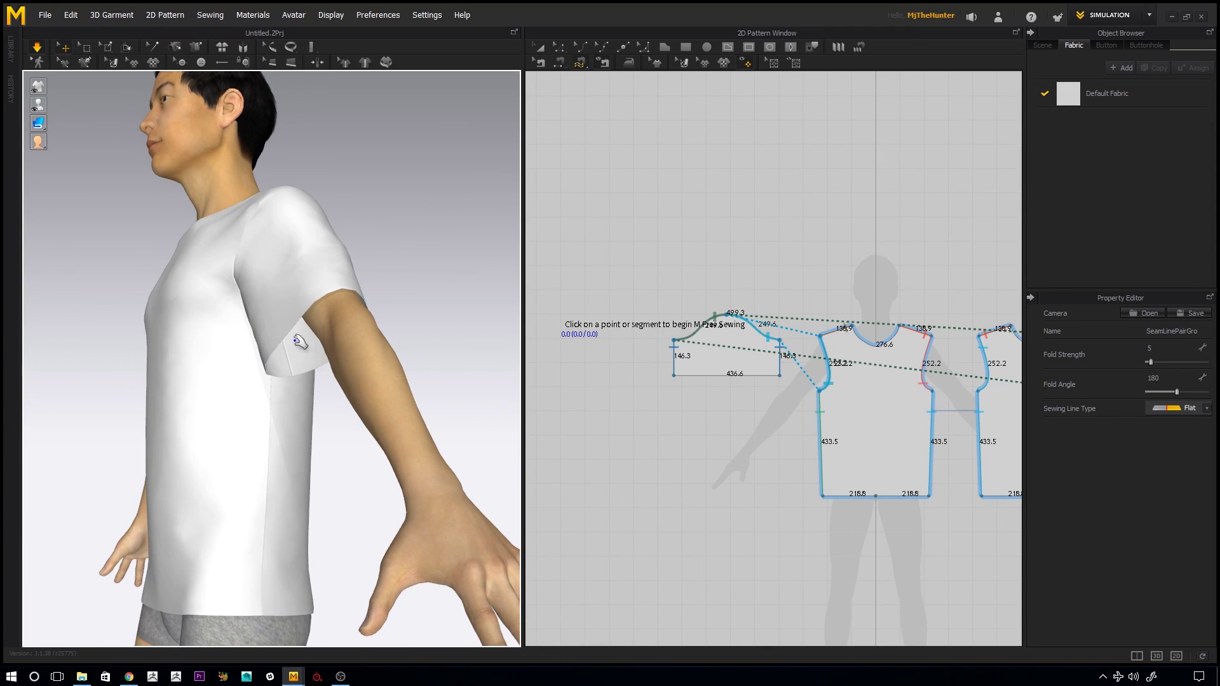
{"action": "right_click_drag", "start_coordinate": [295, 343], "coordinate": [368, 305]}
{"action": "left_click", "coordinate": [354, 344]}
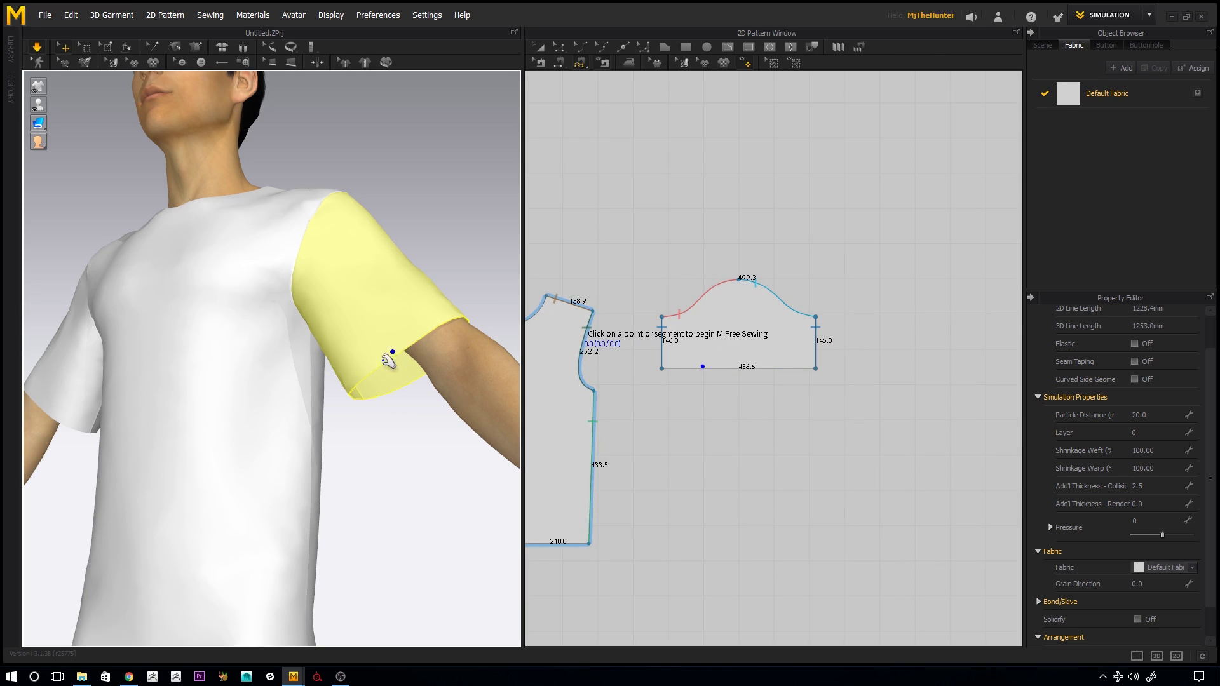
Step: Narrow the sleeve opening by moving both hem corners of the sleeve pattern evenly inward, giving a hem of about 377 mm
{"action": "right_click_drag", "start_coordinate": [379, 360], "coordinate": [392, 350]}
{"action": "scroll", "coordinate": [392, 351], "scroll_direction": "down", "scroll_amount": 2}
{"action": "scroll", "coordinate": [392, 356], "scroll_direction": "up", "scroll_amount": 2}
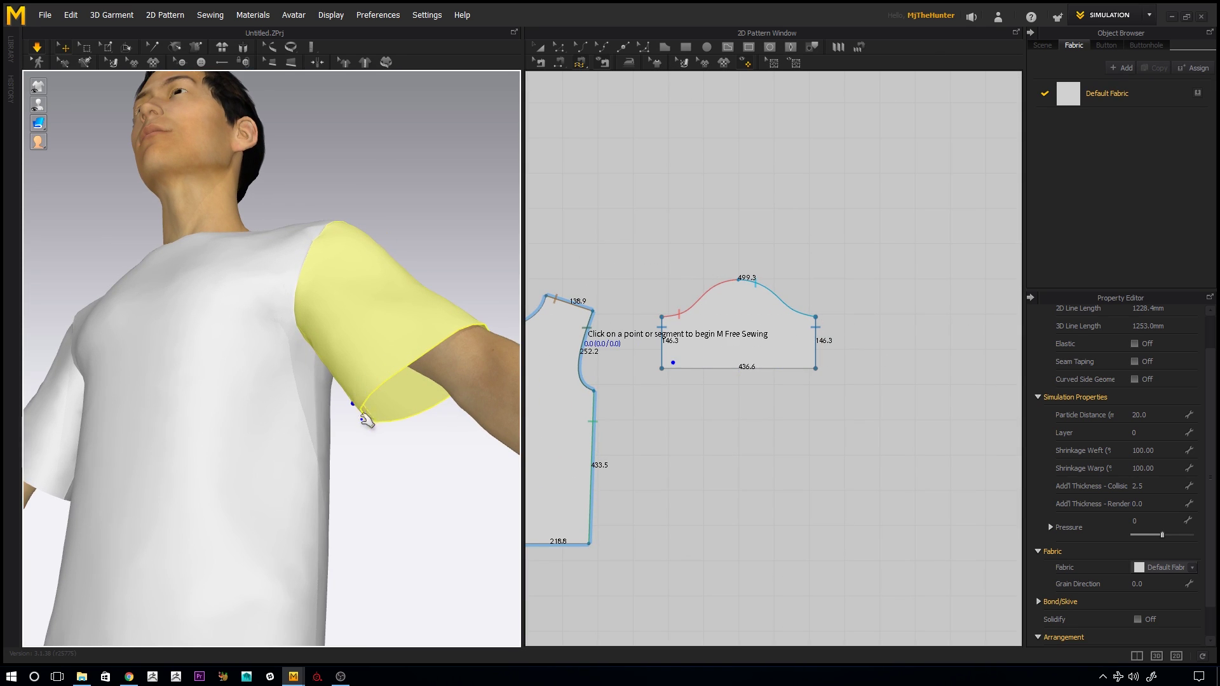
{"action": "right_click_drag", "start_coordinate": [366, 420], "coordinate": [372, 407]}
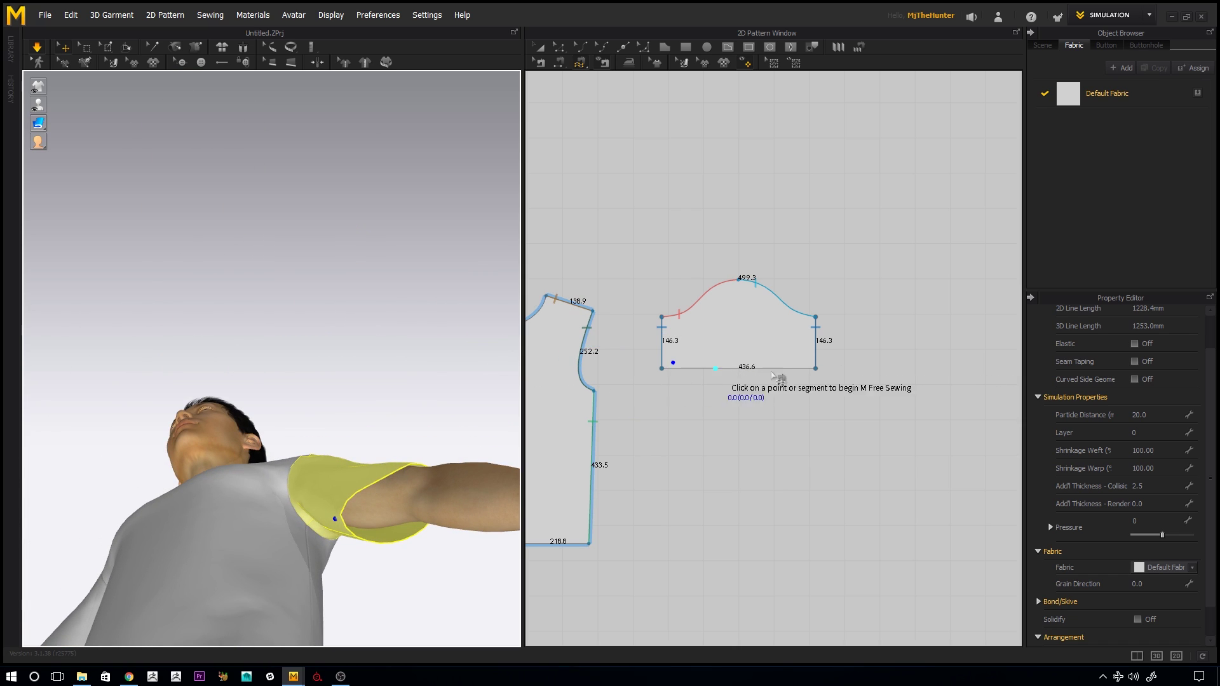
{"action": "right_click_drag", "start_coordinate": [380, 437], "coordinate": [469, 373]}
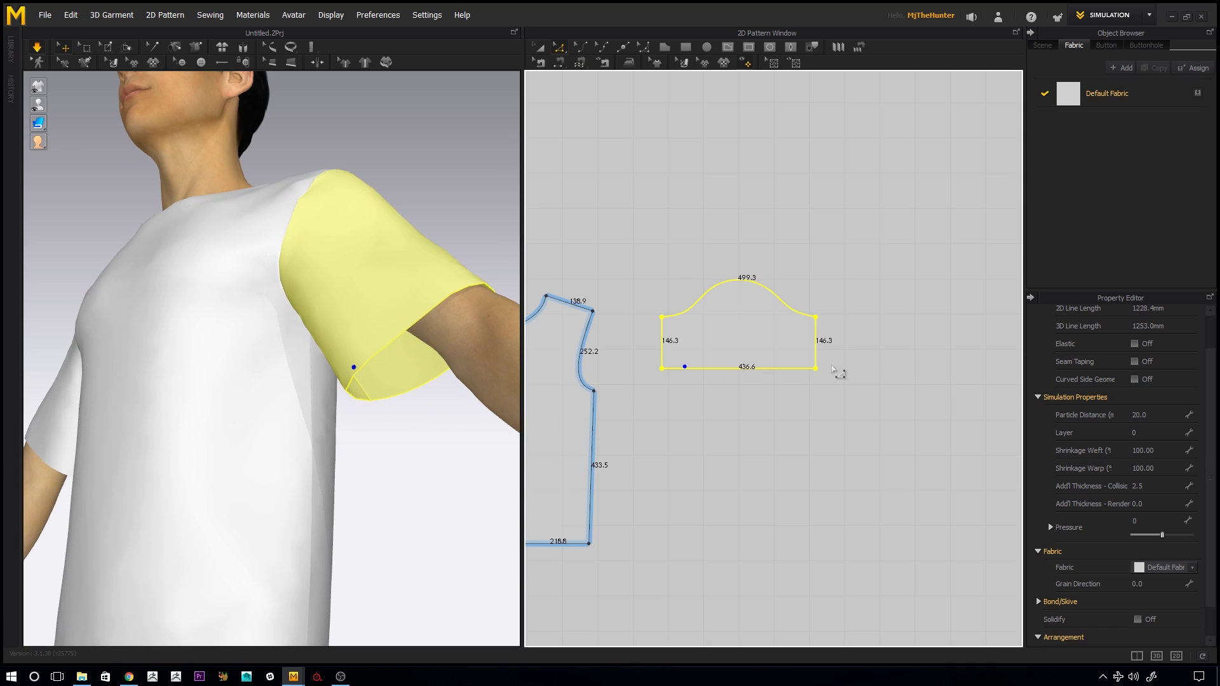
{"action": "left_click_drag", "start_coordinate": [834, 367], "coordinate": [794, 402]}
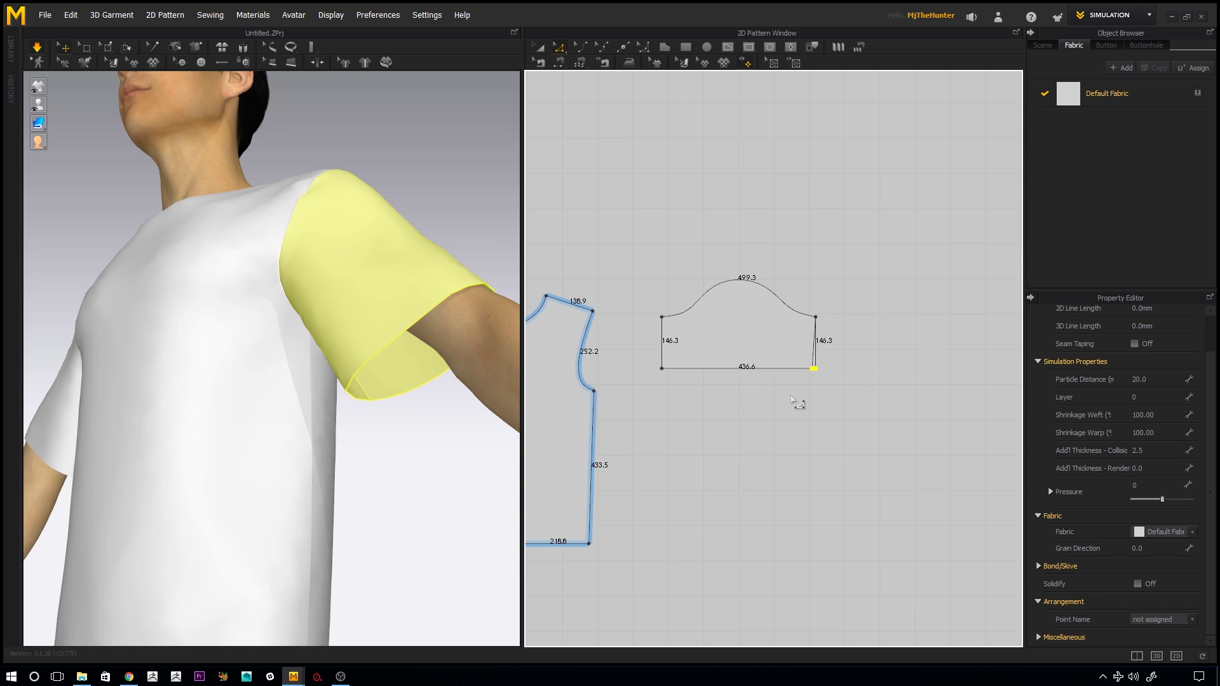
{"action": "key", "text": "Left"}
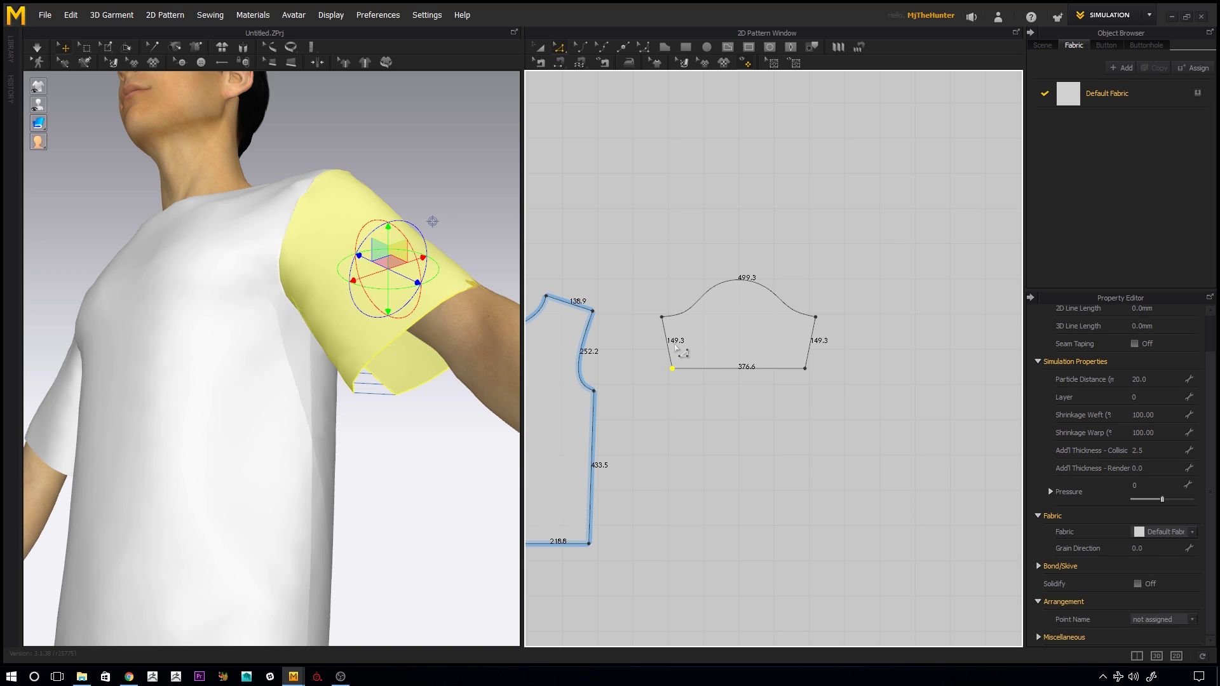
{"action": "scroll", "coordinate": [692, 292], "scroll_direction": "down", "scroll_amount": 3}
{"action": "scroll", "coordinate": [762, 273], "scroll_direction": "up", "scroll_amount": 3}
{"action": "left_click", "coordinate": [594, 343]}
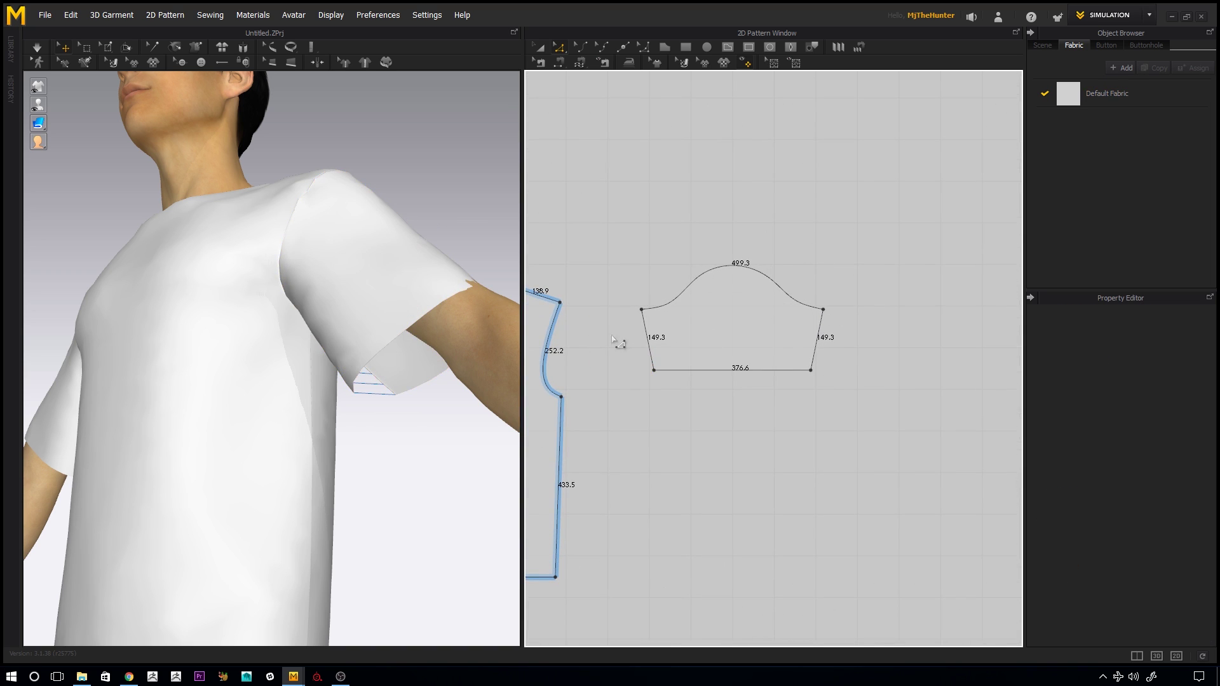
Step: Simulate the garment and check how the tapered sleeves drape from the front of the avatar
{"action": "key", "text": "space"}
{"action": "scroll", "coordinate": [420, 374], "scroll_direction": "down", "scroll_amount": 3}
{"action": "scroll", "coordinate": [381, 322], "scroll_direction": "up", "scroll_amount": 1}
{"action": "right_click_drag", "start_coordinate": [381, 322], "coordinate": [391, 356]}
{"action": "left_click_drag", "start_coordinate": [400, 300], "coordinate": [402, 244]}
{"action": "middle_click_drag", "start_coordinate": [390, 218], "coordinate": [432, 289]}
{"action": "right_click_drag", "start_coordinate": [378, 334], "coordinate": [400, 346]}
{"action": "middle_click_drag", "start_coordinate": [712, 317], "coordinate": [764, 324]}
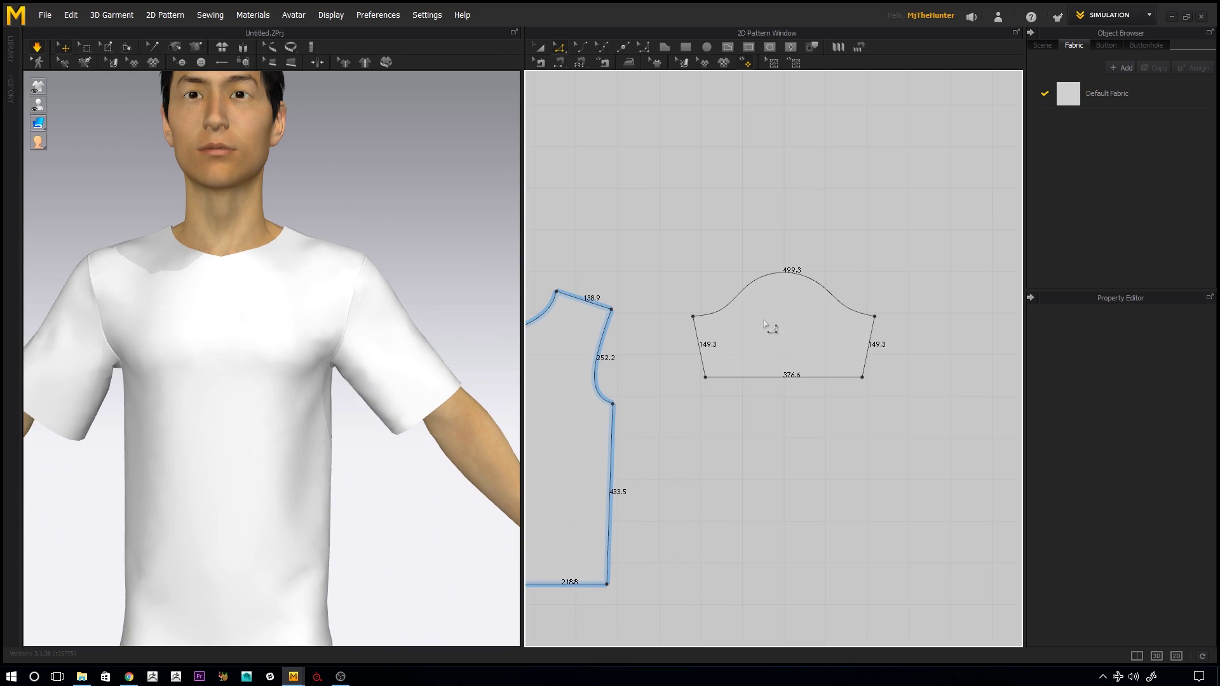
Step: Inspect the fit of the tapered sleeve from the avatar's side, including a wider view of the whole shirt
{"action": "left_click", "coordinate": [360, 385]}
{"action": "right_click_drag", "start_coordinate": [448, 328], "coordinate": [383, 384]}
{"action": "left_click", "coordinate": [685, 320]}
{"action": "right_click_drag", "start_coordinate": [406, 338], "coordinate": [367, 366]}
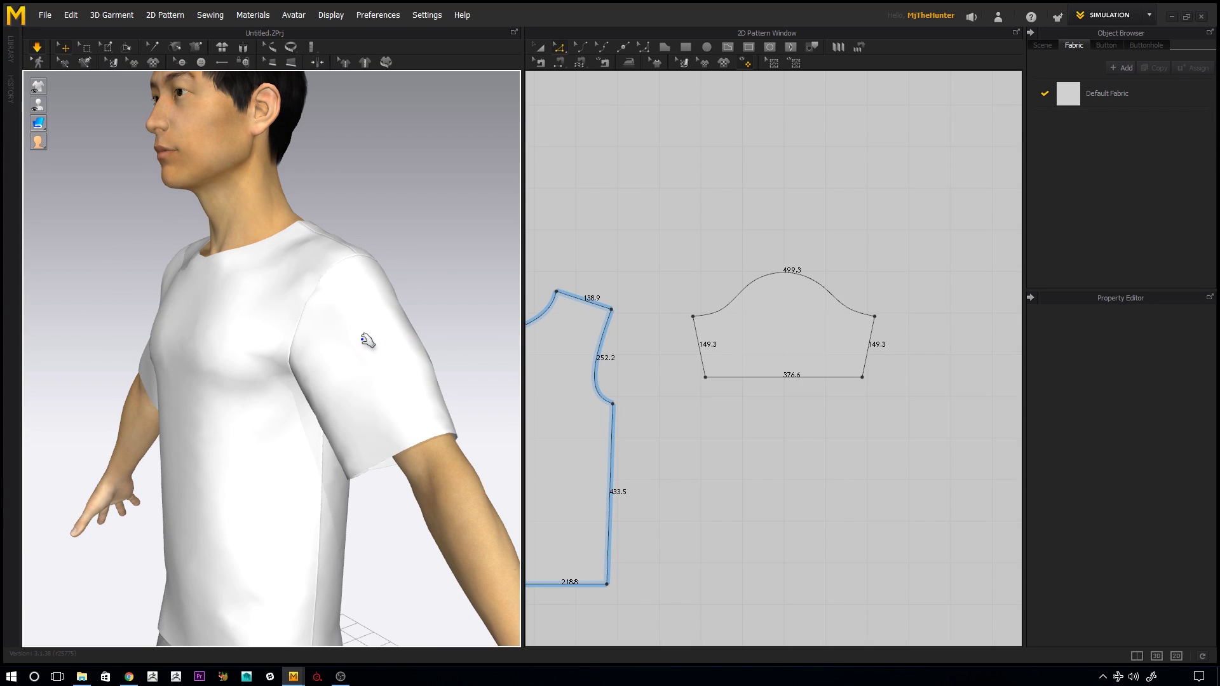
{"action": "left_click", "coordinate": [374, 389]}
{"action": "scroll", "coordinate": [321, 293], "scroll_direction": "down", "scroll_amount": 2}
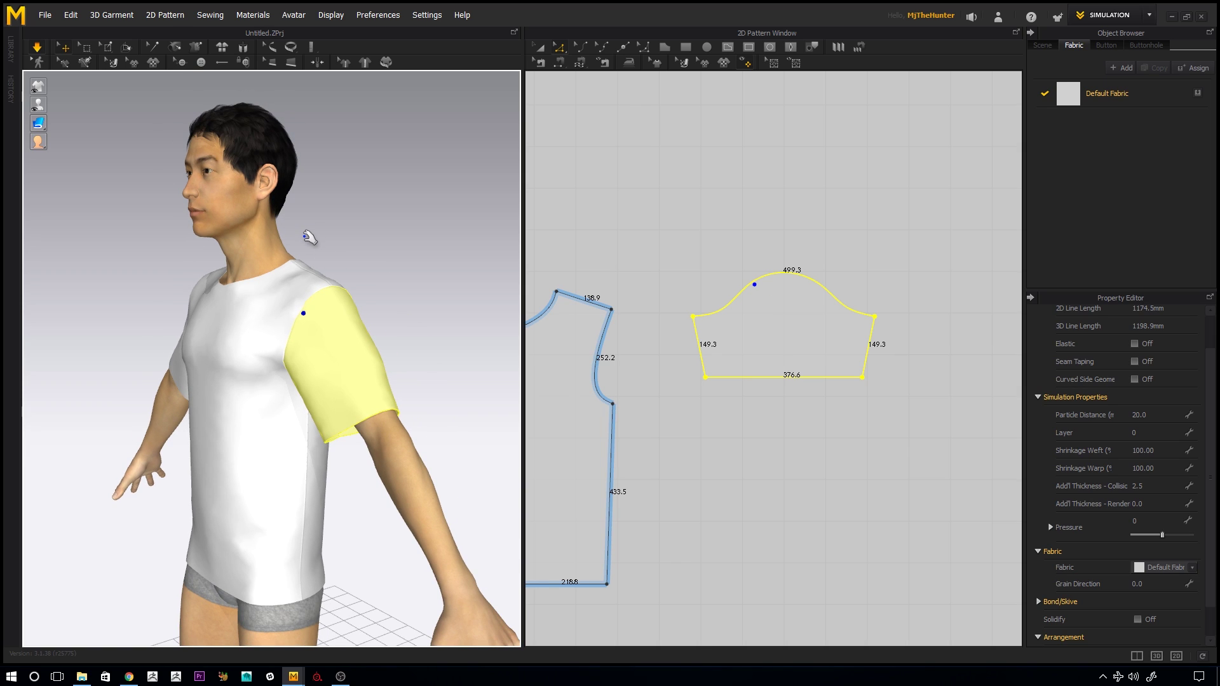
Step: Try moving the shirt body piece in the 2D layout with Transform Pattern and undo the move
{"action": "key", "text": "a"}
{"action": "right_click_drag", "start_coordinate": [530, 320], "coordinate": [697, 303]}
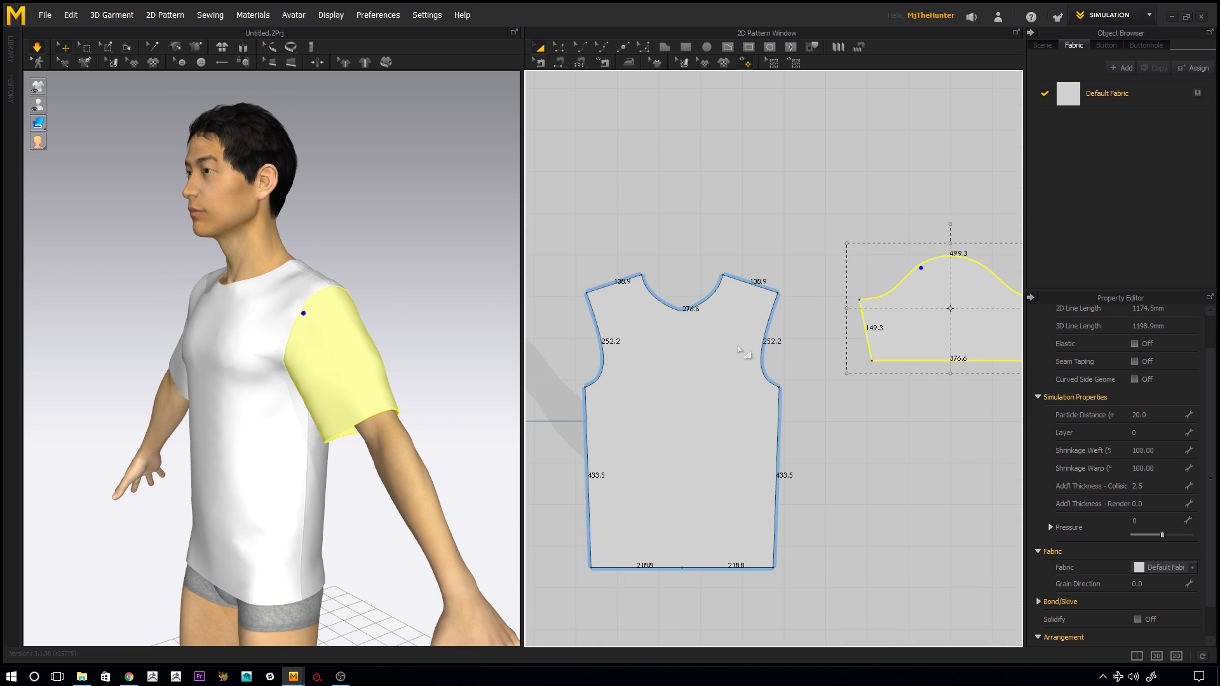
{"action": "left_click", "coordinate": [668, 403]}
{"action": "left_click_drag", "start_coordinate": [668, 404], "coordinate": [686, 343]}
{"action": "key", "text": "ctrl+z"}
{"action": "left_click", "coordinate": [391, 321]}
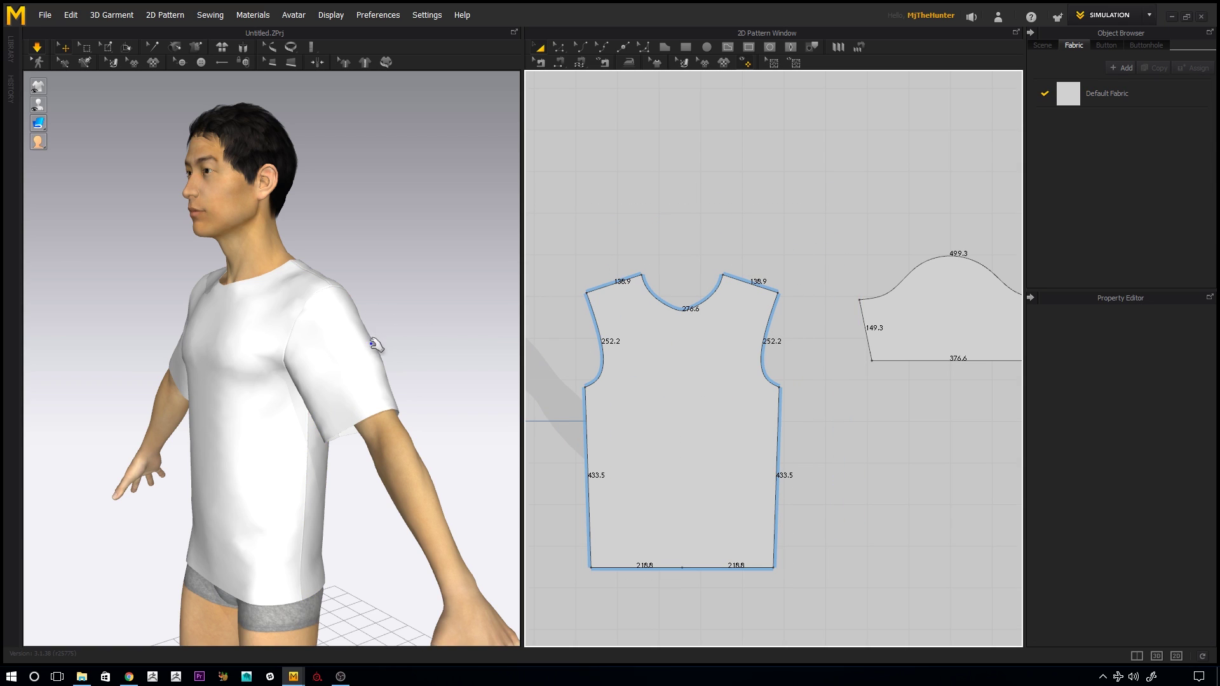
{"action": "left_click", "coordinate": [346, 347]}
{"action": "left_click", "coordinate": [243, 321]}
{"action": "left_click", "coordinate": [403, 332]}
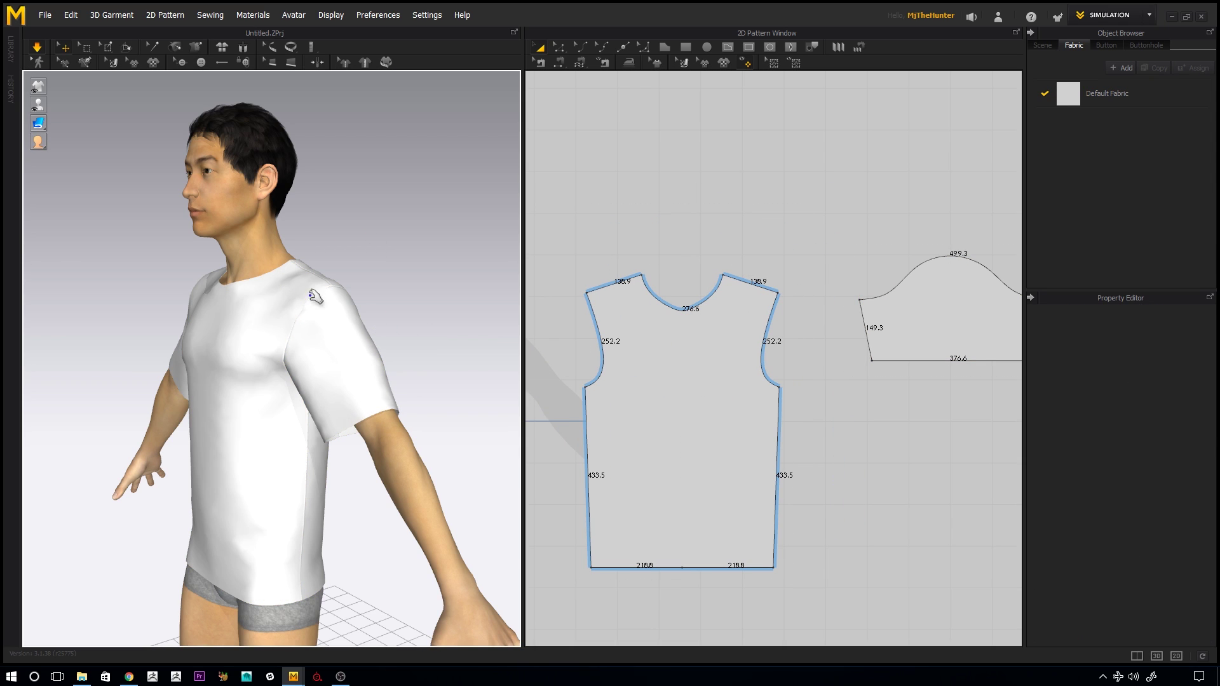
{"action": "left_click", "coordinate": [250, 321]}
{"action": "left_click", "coordinate": [346, 360]}
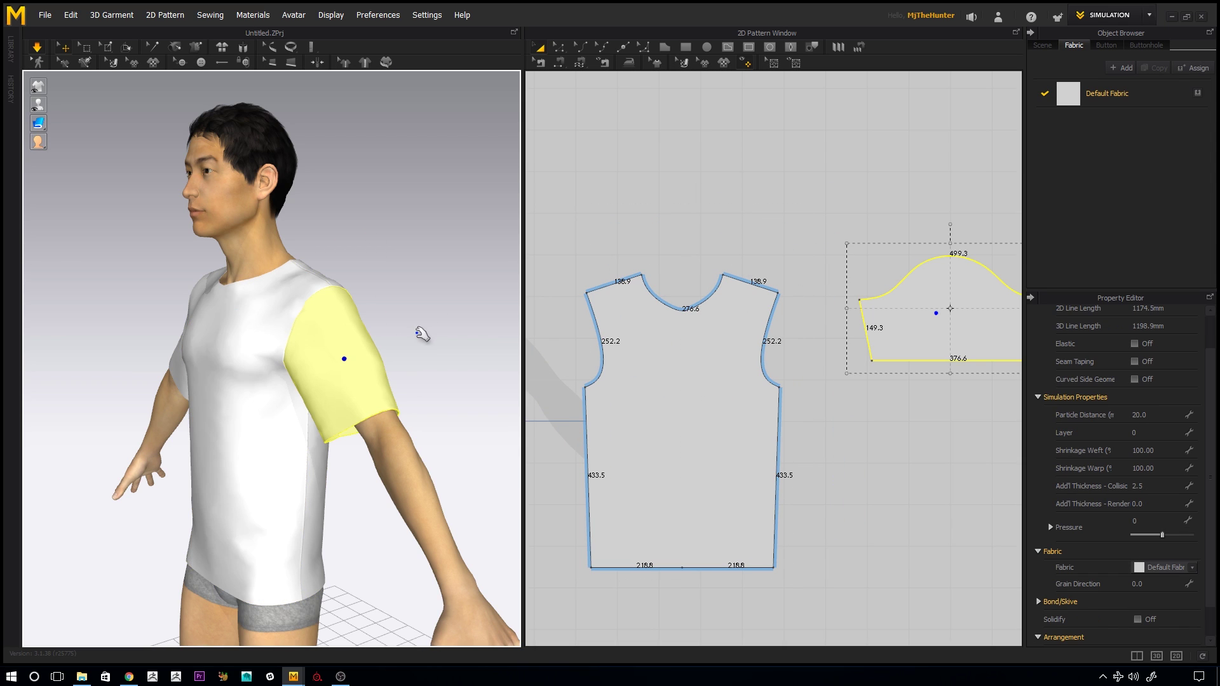
{"action": "left_click", "coordinate": [422, 336]}
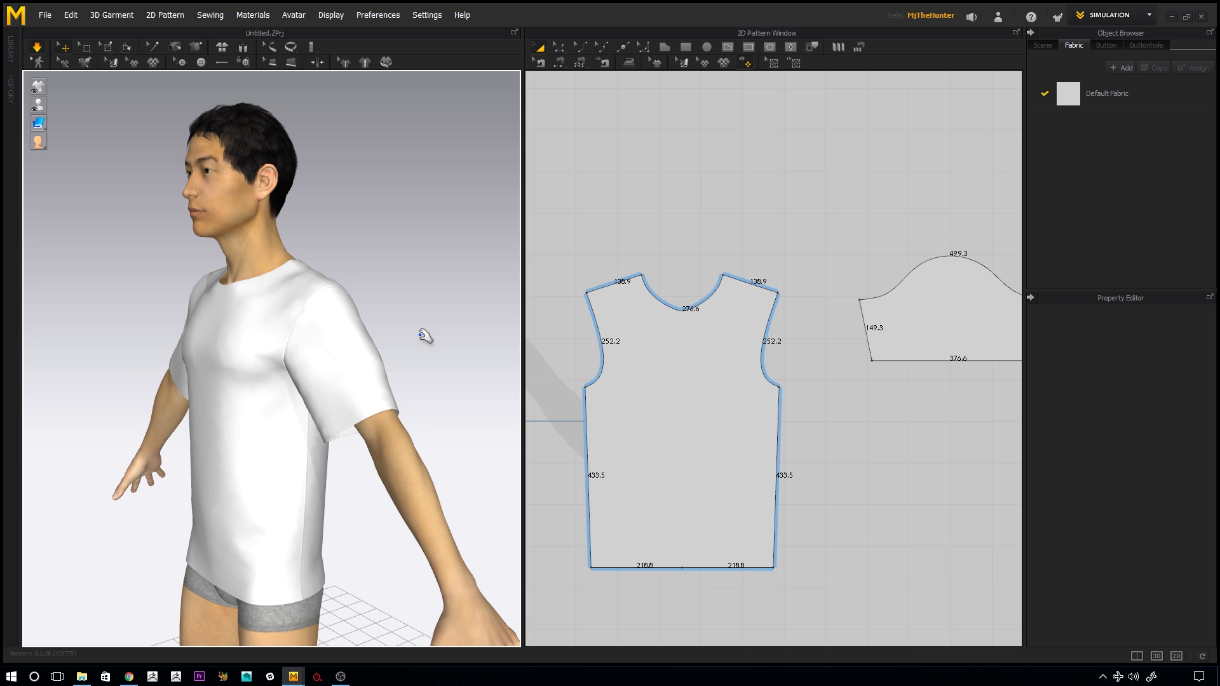